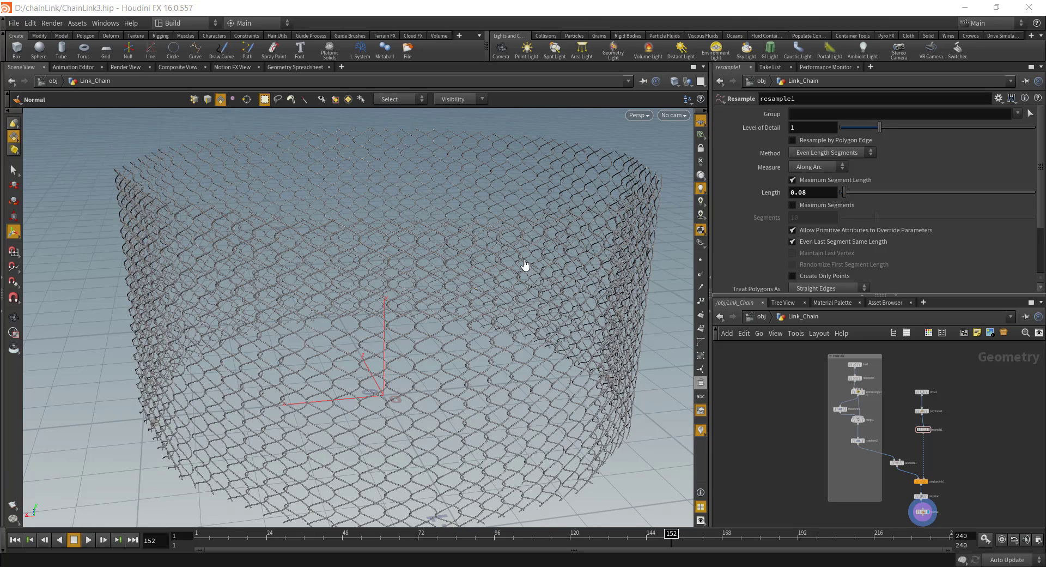
- Add a Tube node beside the circle1 node in the Link_Chain network
click(169, 460)
alt+drag(102, 470, 327, 352)
alt+right_drag(327, 352, 439, 299)
alt+drag(440, 300, 433, 321)
alt+drag(288, 346, 305, 376)
middle_drag(1004, 401, 915, 377)
scroll(914, 394, up, 3)
scroll(893, 403, up, 3)
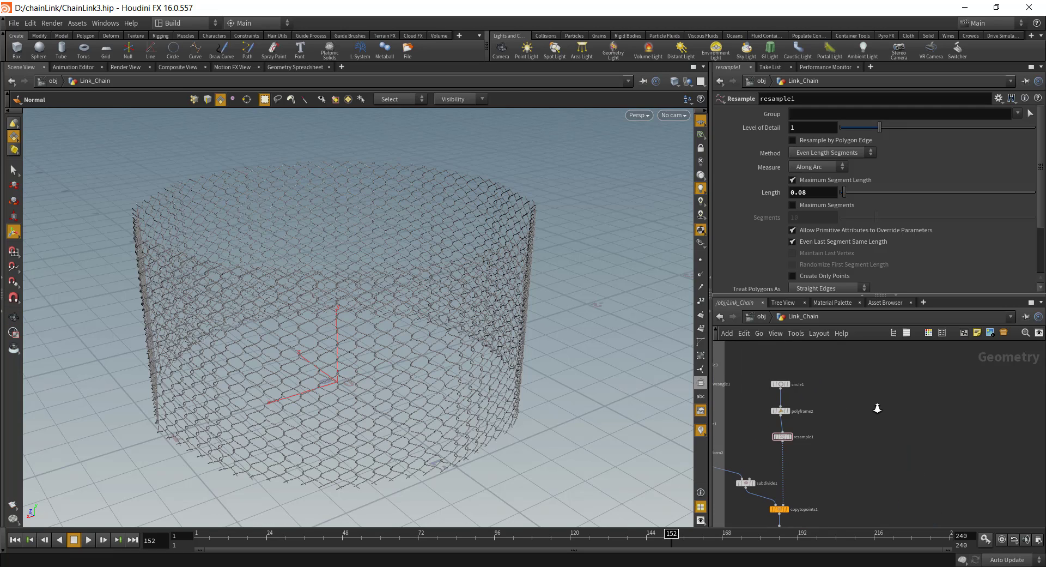
key(Tab)
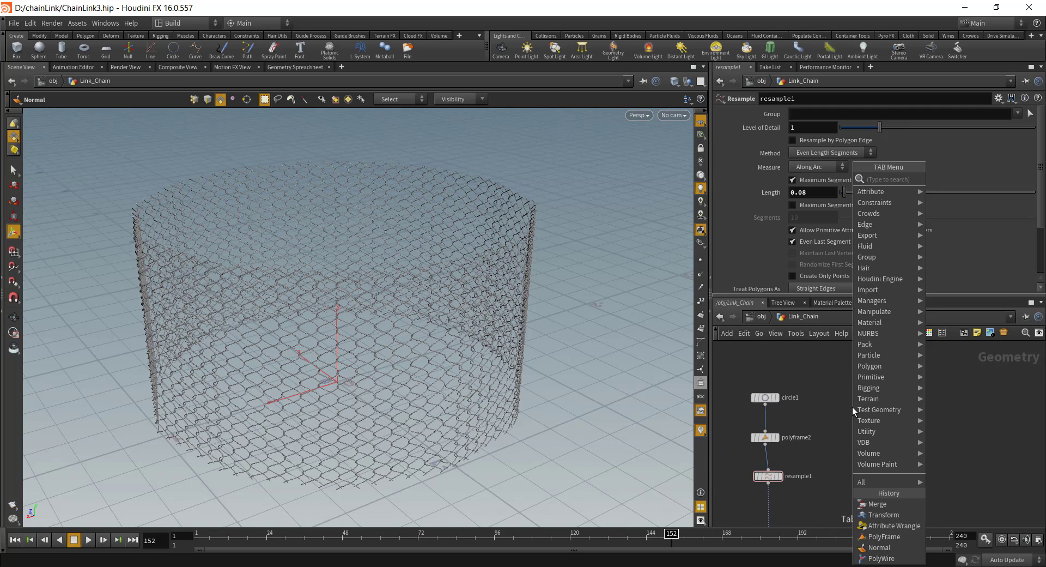
text(tube)
key(Return)
click(856, 403)
- Add a Copy to Points node that copies tube1 onto the points of resample1, and display its result
middle_drag(833, 456, 820, 425)
right_drag(820, 425, 824, 442)
middle_drag(824, 441, 820, 447)
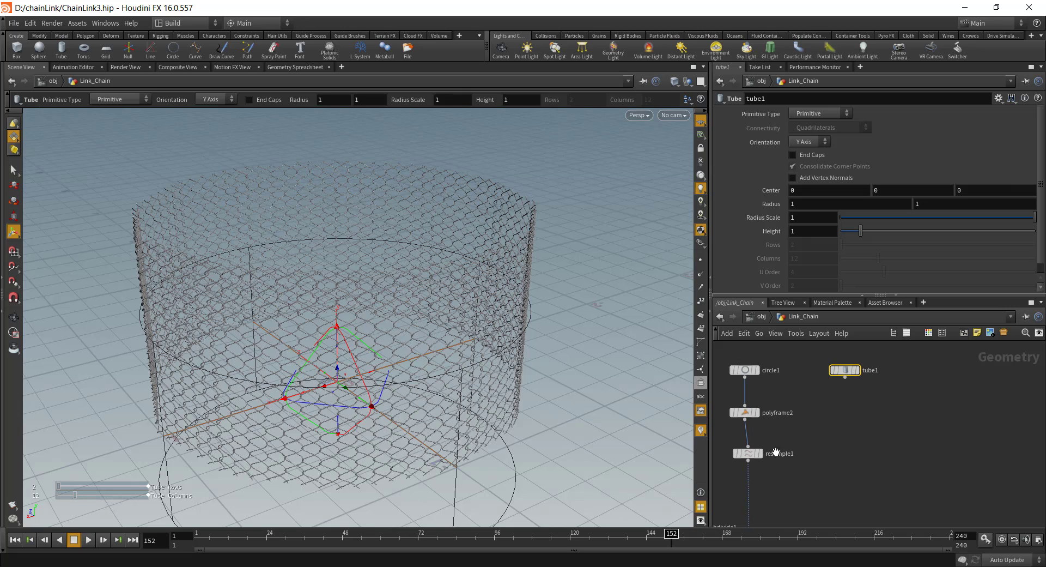
middle_drag(746, 366, 764, 373)
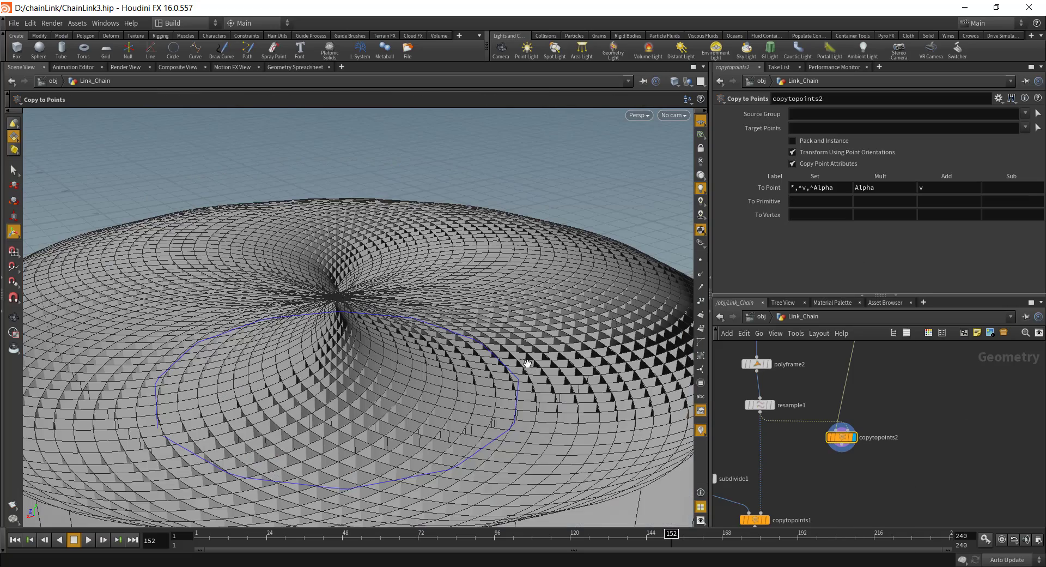
scroll(350, 345, down, 3)
drag(350, 346, 362, 401)
- Set the radius scale of tube1 to 0.05
middle_drag(936, 374, 888, 433)
click(859, 416)
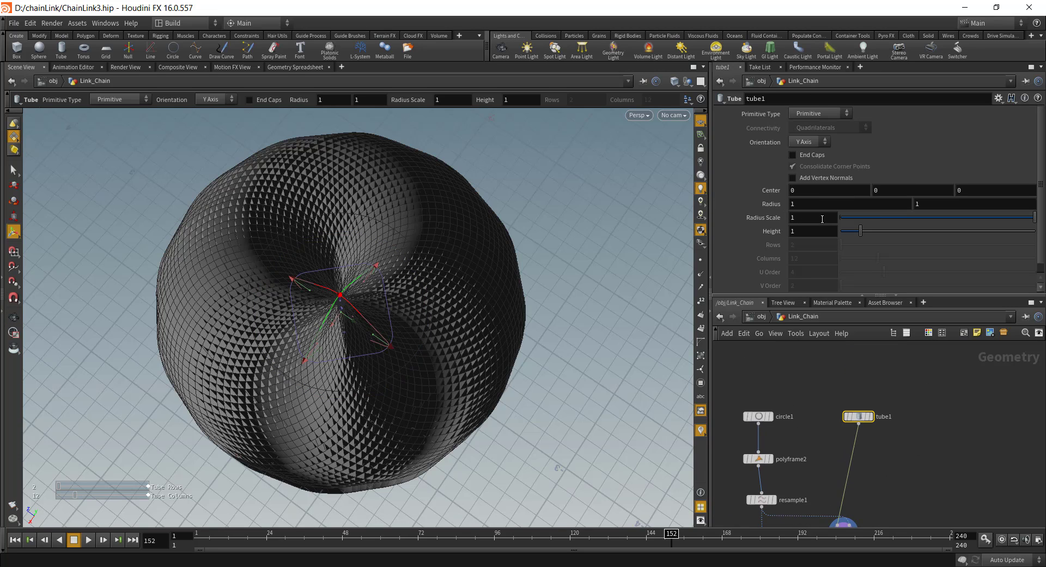
text(.05)
key(Return)
- Rewire the target points input of copytopoints2 to polyframe2 instead of resample1
alt+drag(442, 406, 413, 347)
alt+right_drag(413, 347, 613, 484)
alt+middle_drag(613, 493, 607, 430)
middle_drag(793, 457, 833, 412)
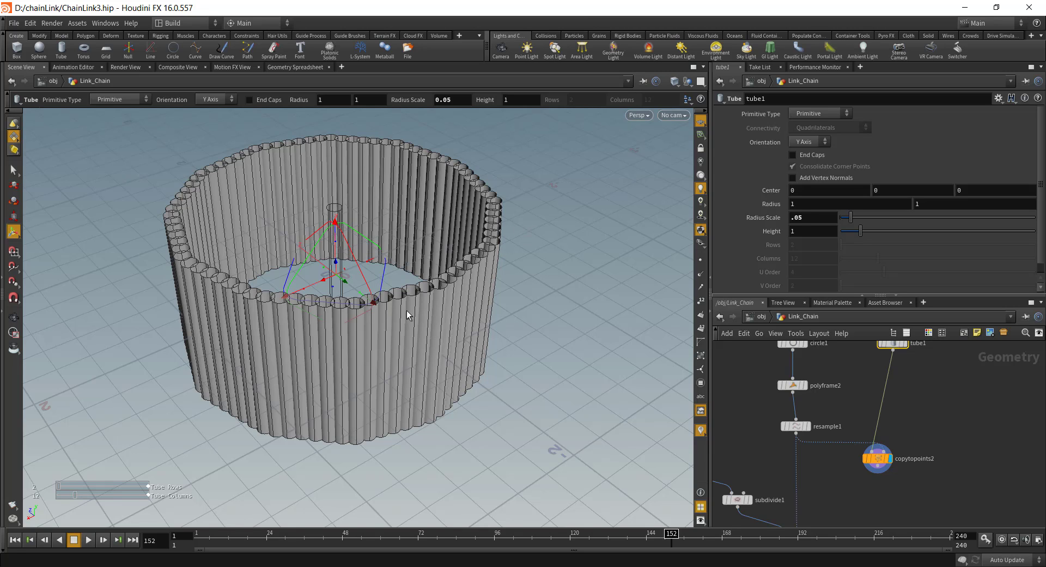
middle_drag(866, 423, 864, 412)
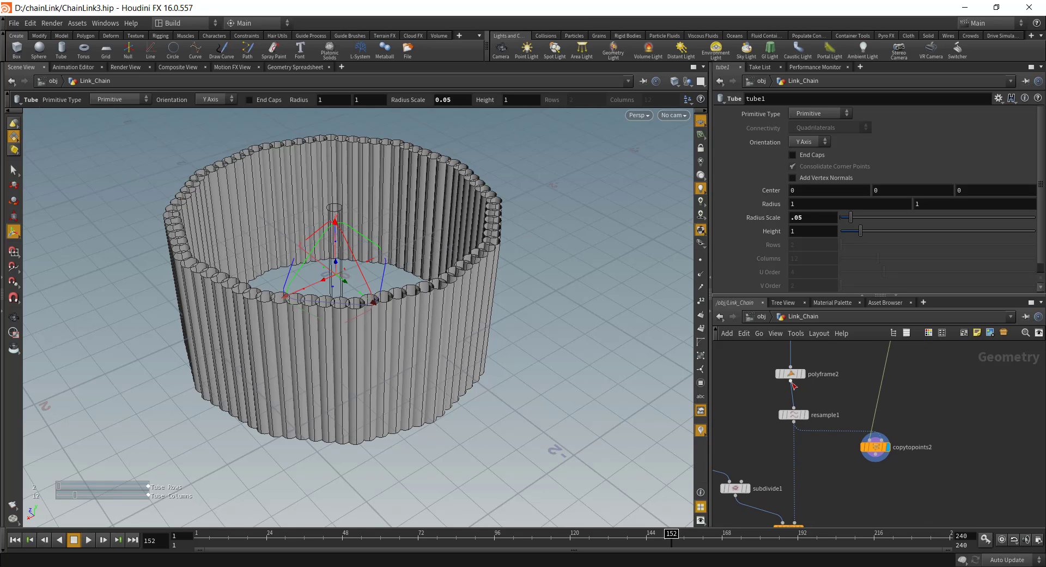
click(878, 436)
click(790, 381)
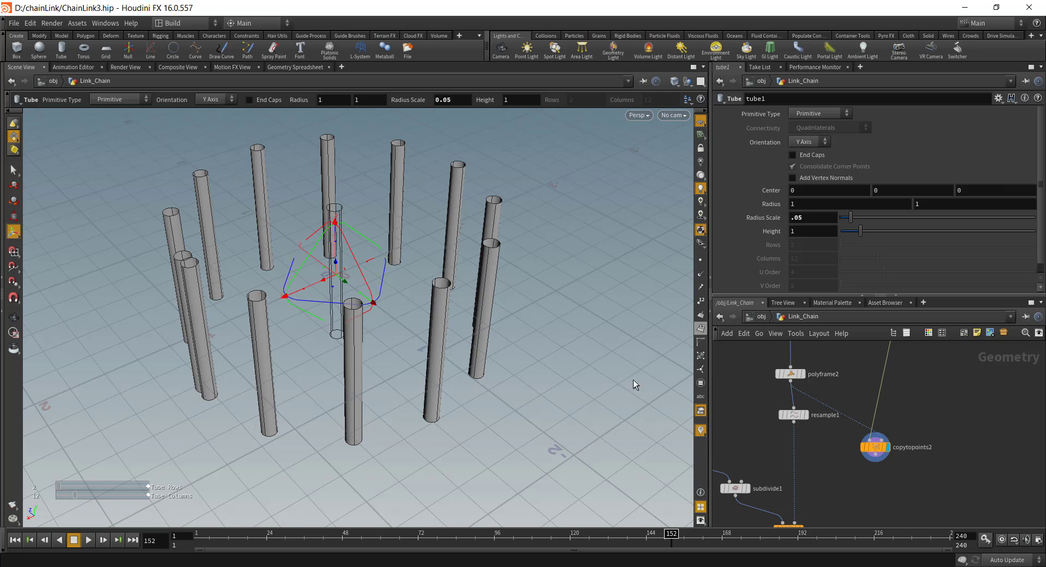
mouse_move(310, 304)
alt+mouse_down()
mouse_move(332, 400)
mouse_move(314, 306)
alt+mouse_up()
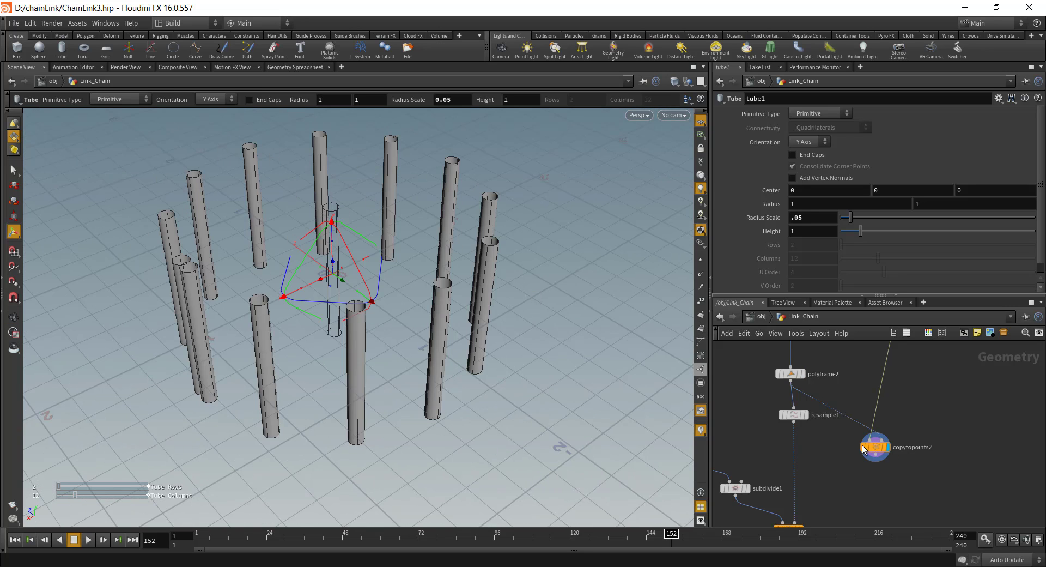
- Add a Merge node near the end of the network and connect normal1 to it
middle_drag(836, 497, 847, 433)
key(Tab)
text(mer)
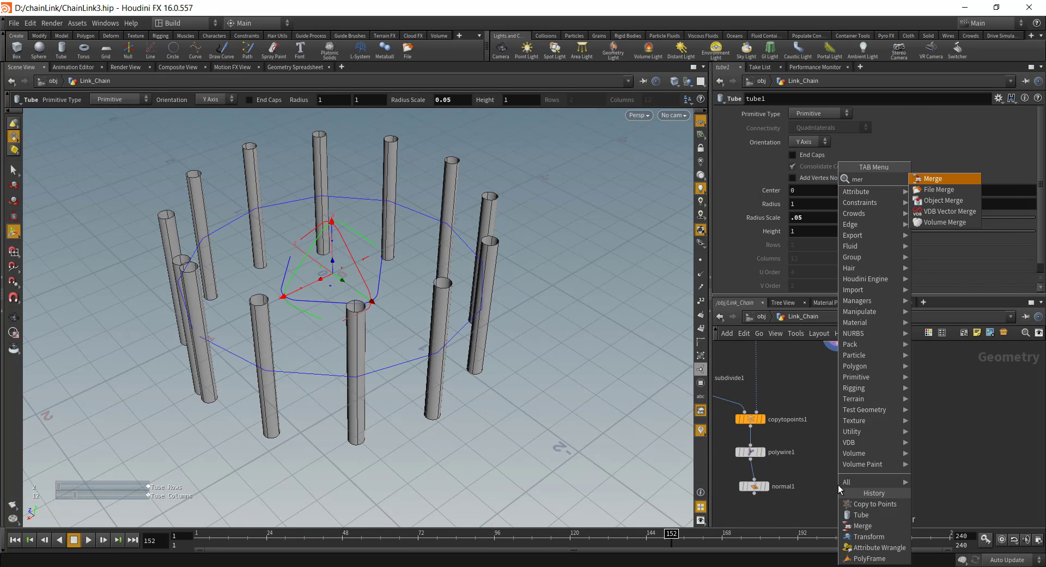
text(g)
click(933, 179)
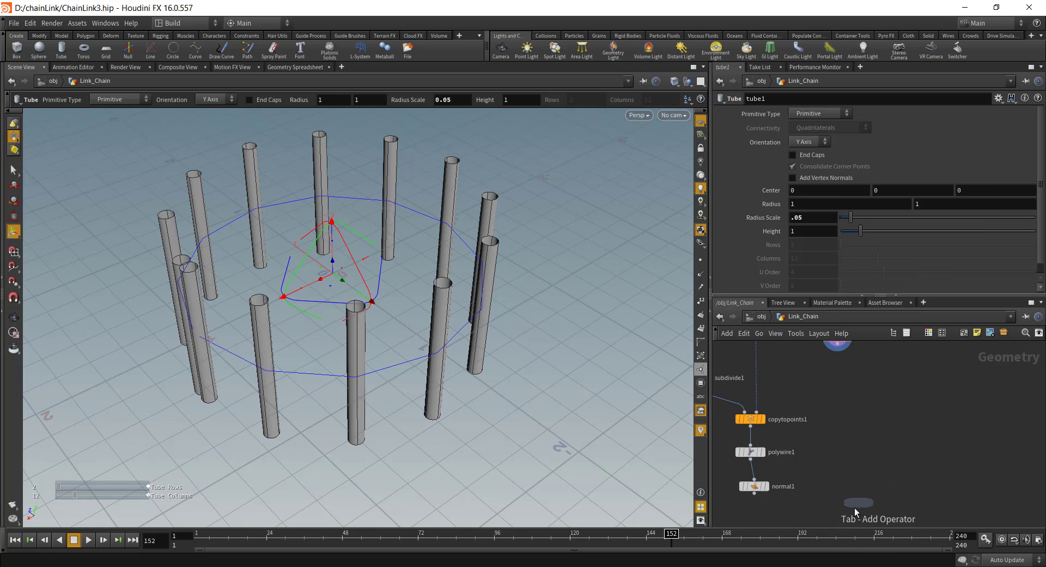
click(854, 510)
click(754, 494)
click(854, 504)
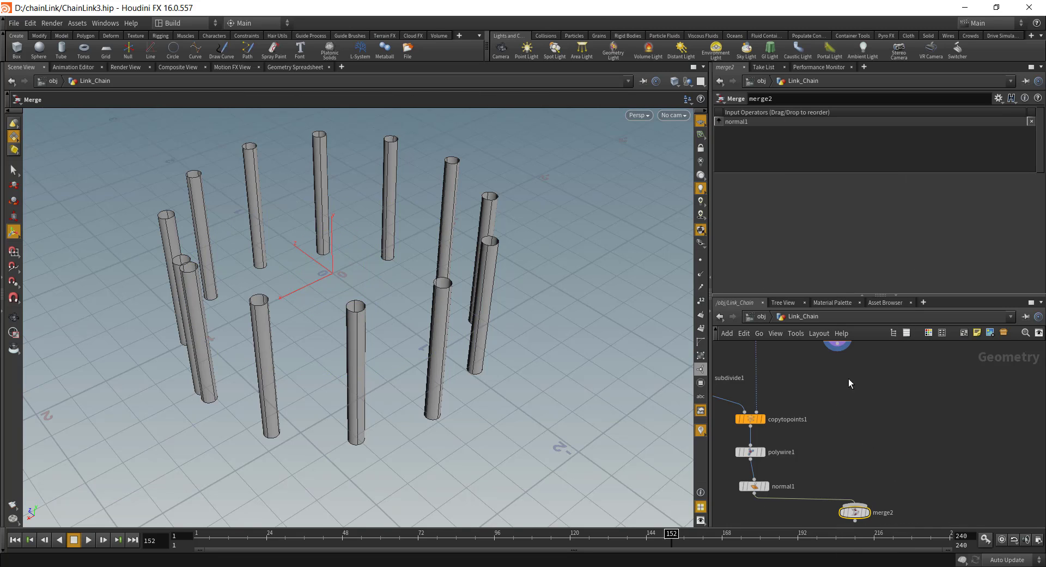
- Connect copytopoints2 to the merge2 node as well and display the merged result
middle_drag(836, 394, 840, 399)
click(821, 355)
middle_drag(848, 436, 816, 361)
click(828, 428)
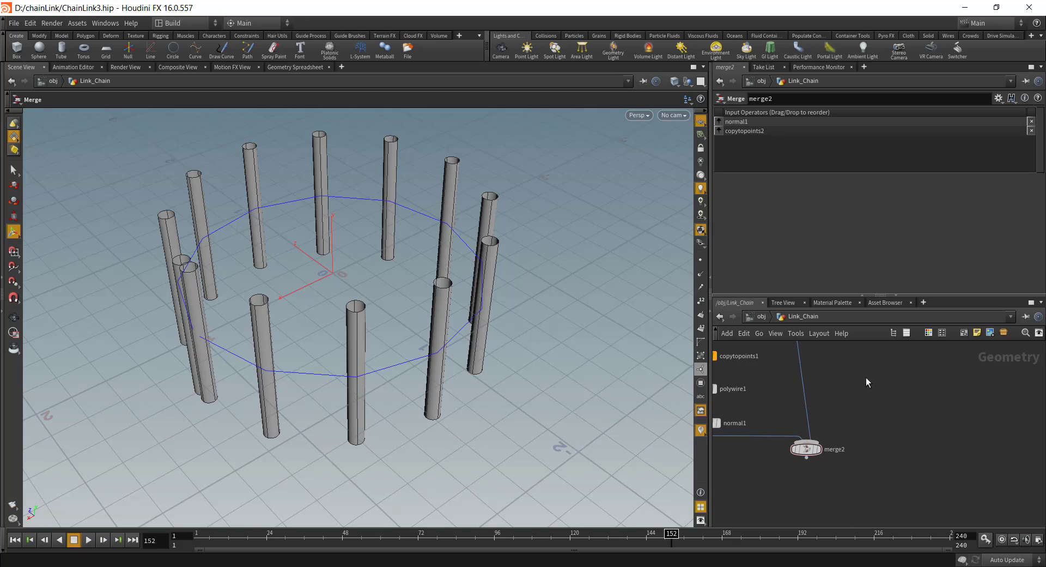
click(817, 449)
key(Escape)
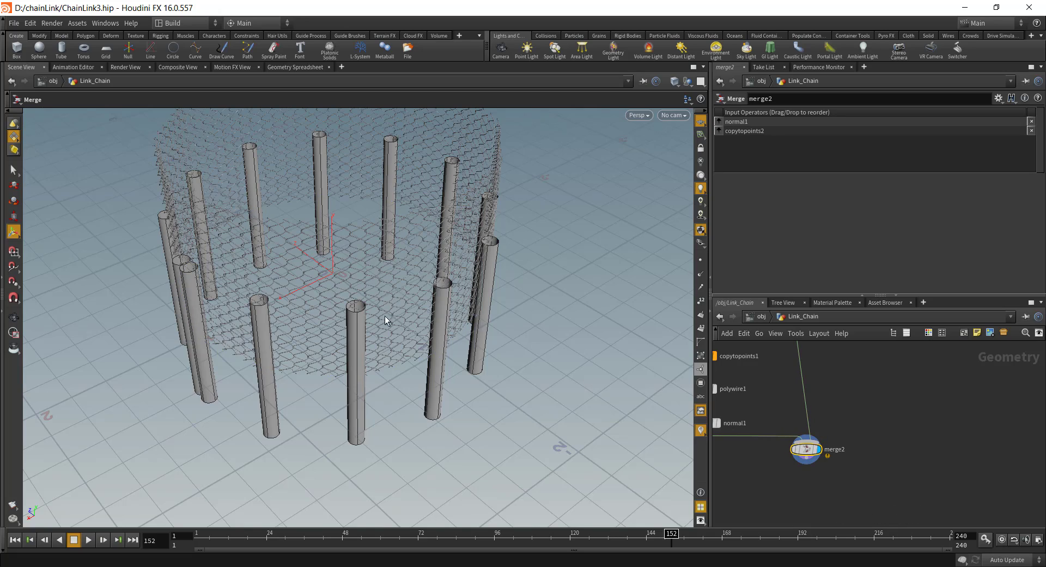
- Reference the height of tube1 in its Y center using the expression ch("height") / 2
drag(385, 315, 319, 343)
middle_drag(855, 371, 866, 469)
click(829, 407)
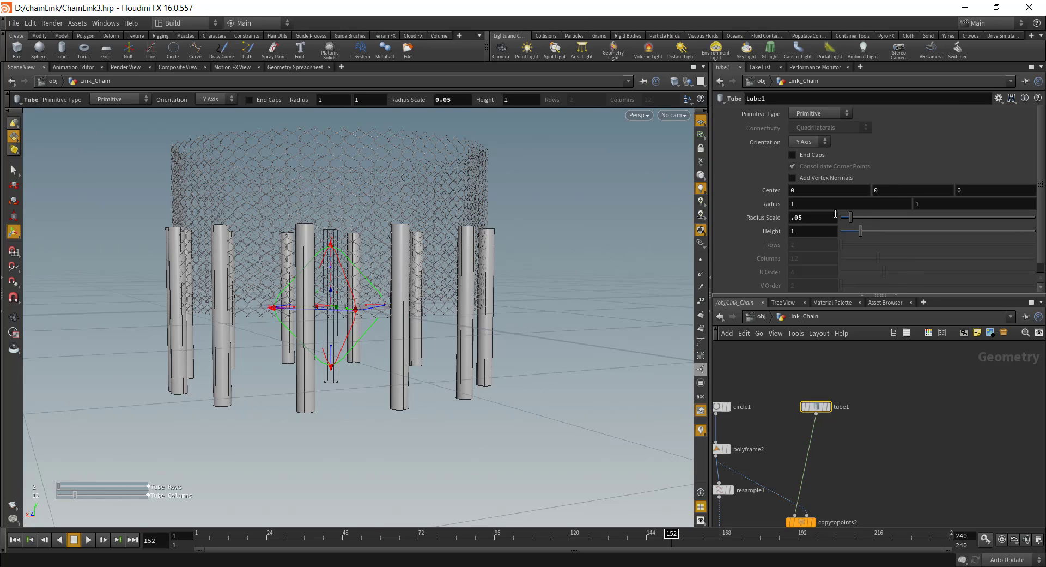
right_click(814, 231)
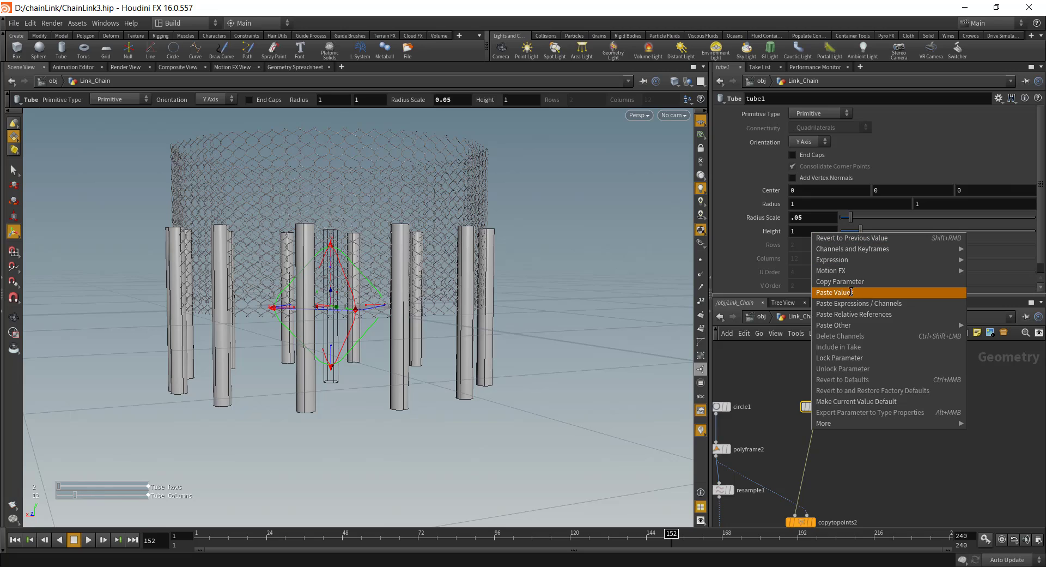
click(850, 281)
right_click(890, 190)
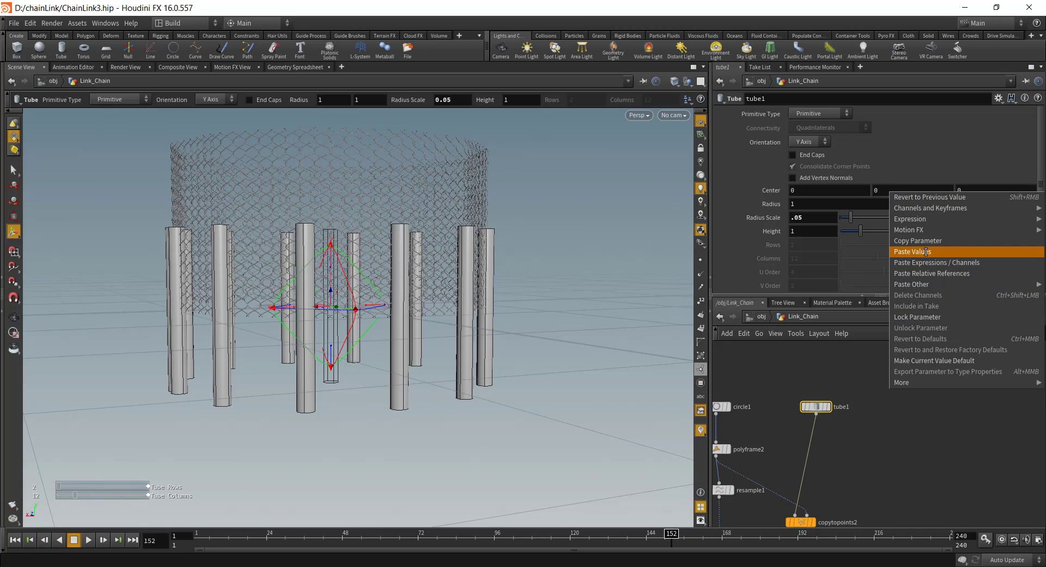
click(945, 276)
click(946, 191)
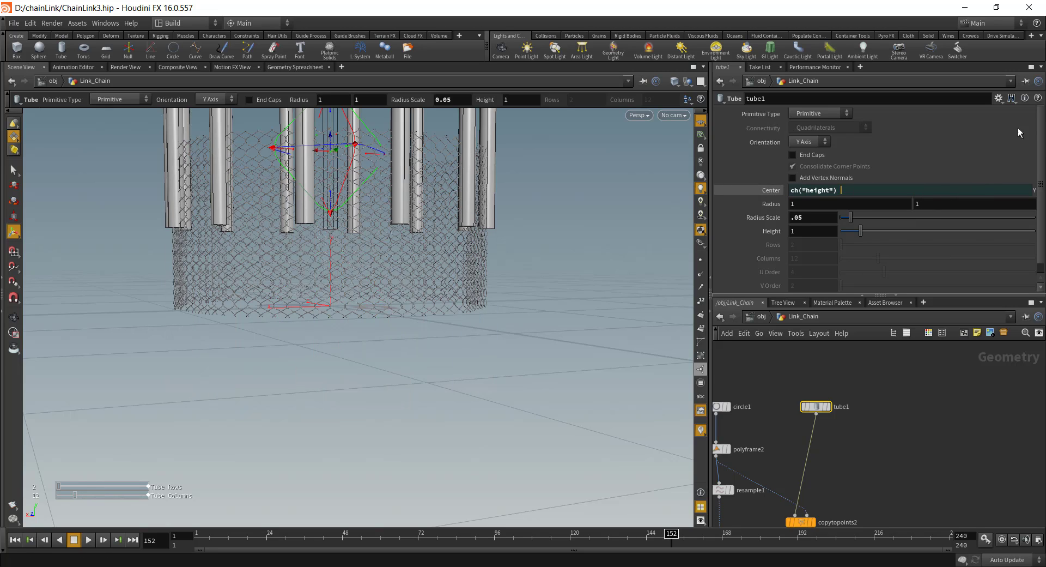
text(/ 2)
click(924, 457)
- Examine from several angles how the tube posts line up with the chain-link mesh
drag(458, 305, 384, 391)
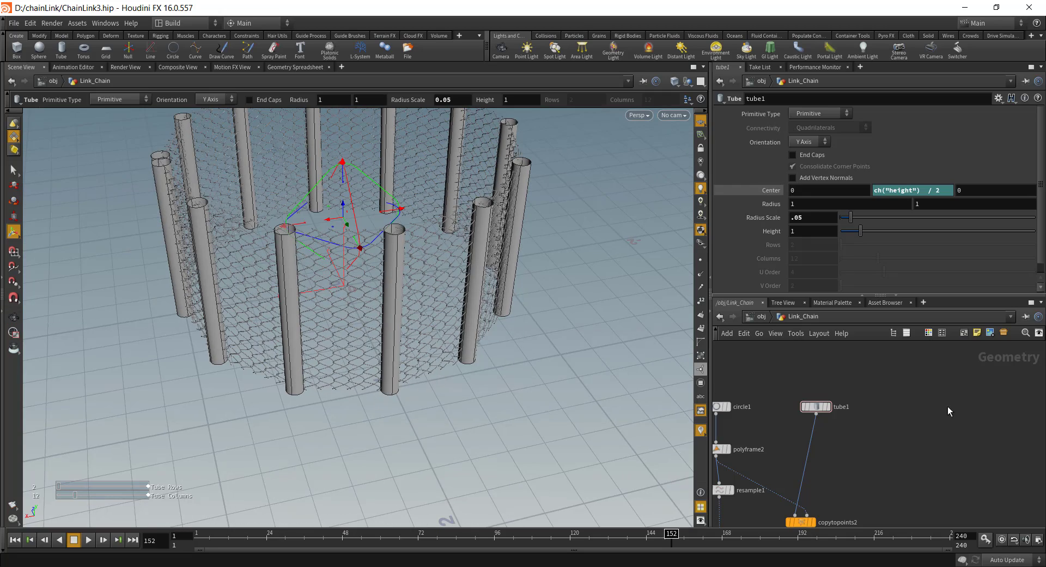
middle_drag(866, 454, 964, 461)
key(space)
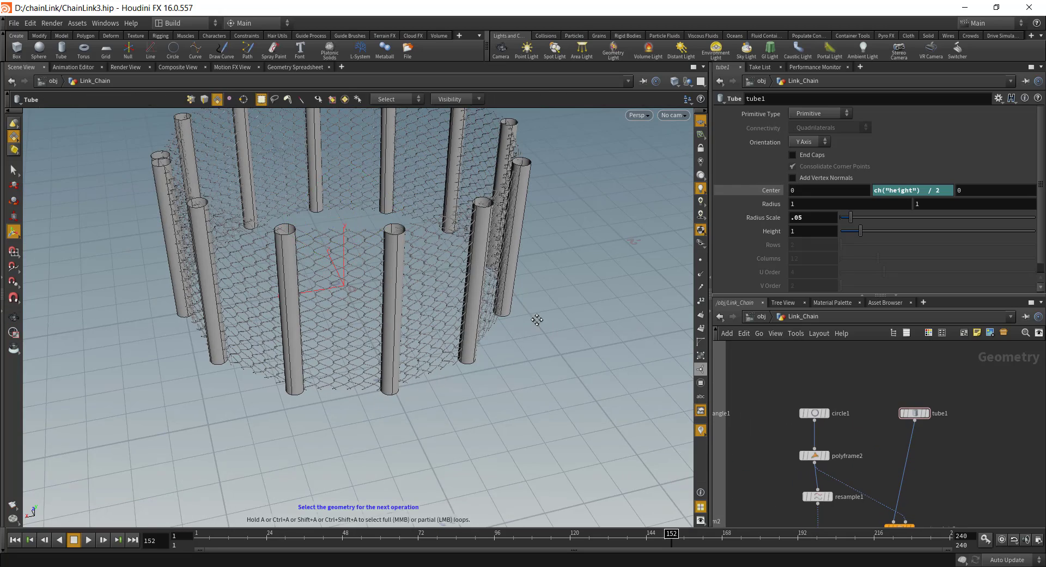
drag(492, 330, 478, 234)
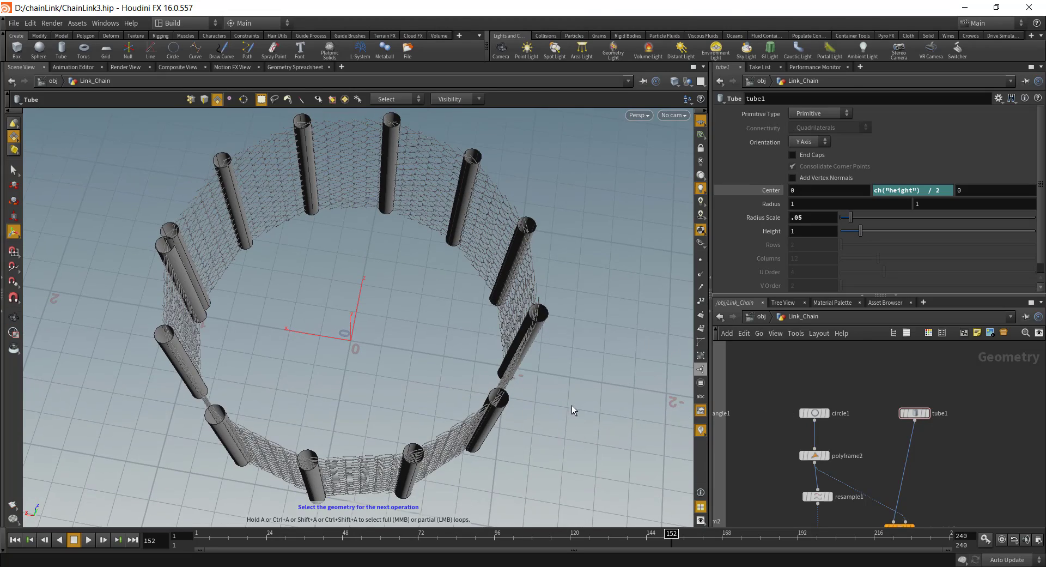
key(space)
drag(555, 424, 509, 357)
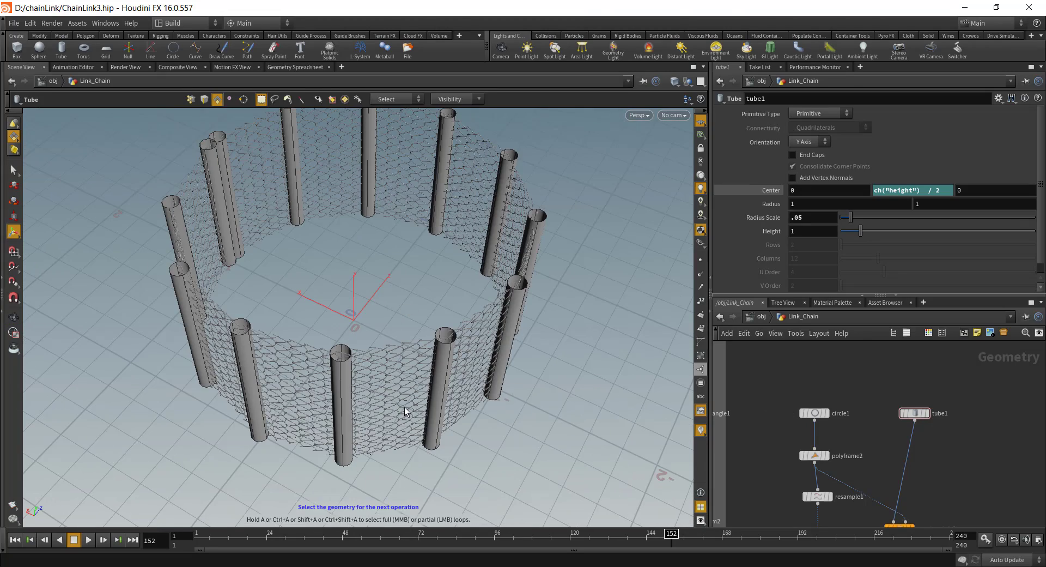
key(space)
drag(405, 406, 423, 387)
- Add a Curve node above the circle1 node
middle_drag(829, 399, 894, 405)
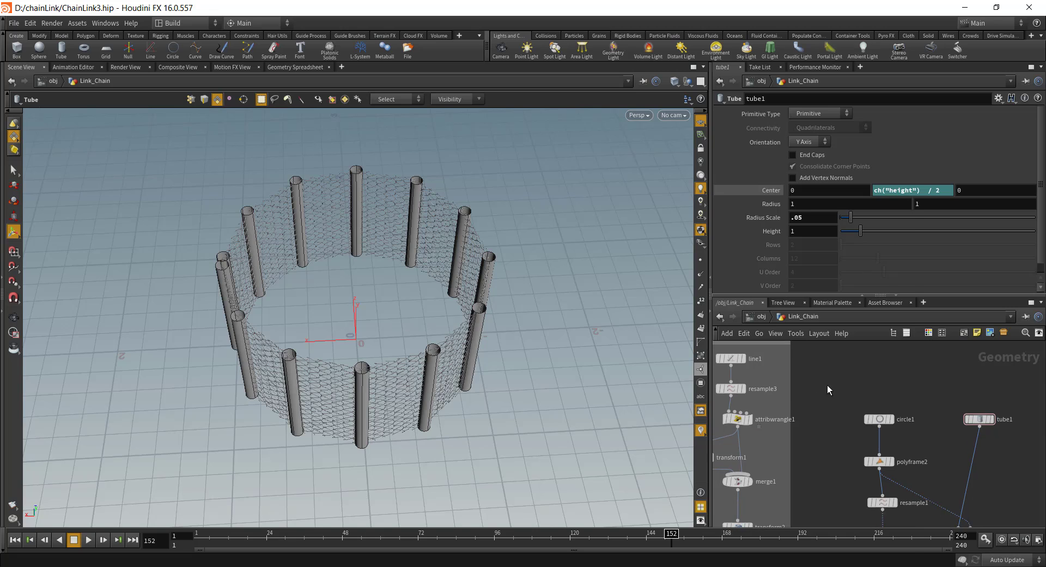
key(Tab)
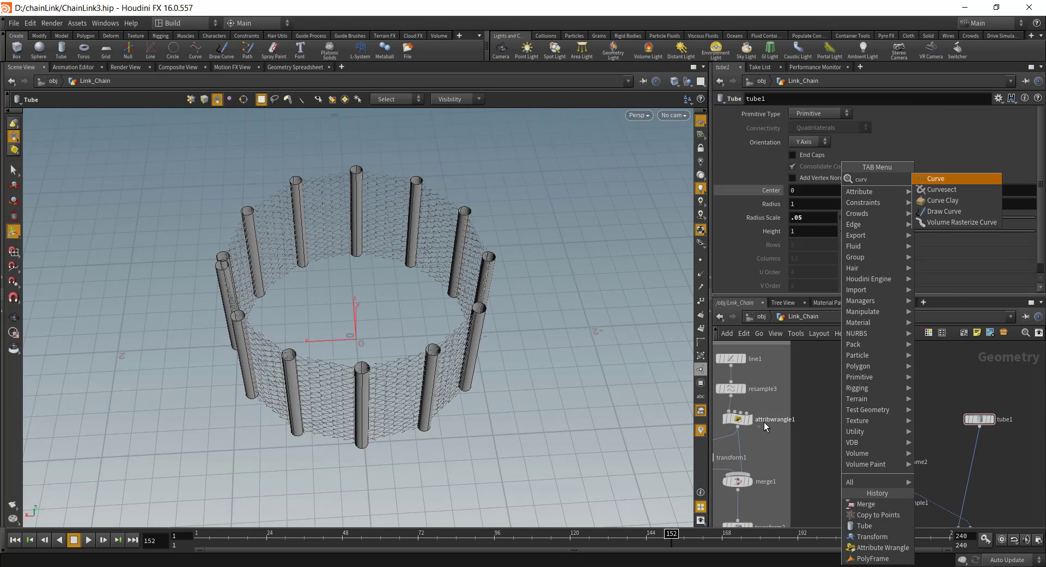
key(Escape)
click(867, 369)
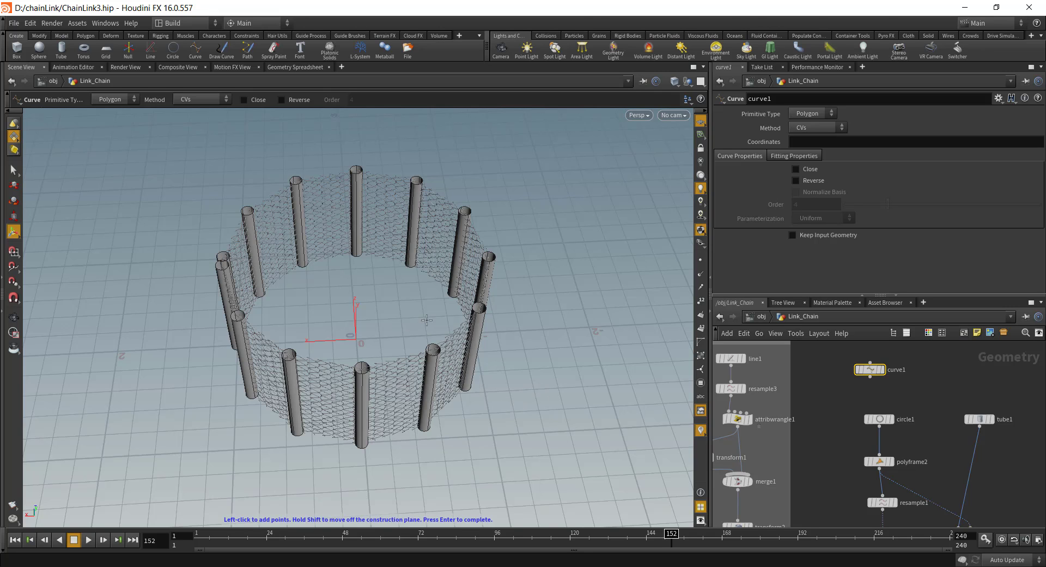
- Draw an open six-point polygon curve in the top view, running through the inside of the circular fence
key(space+2)
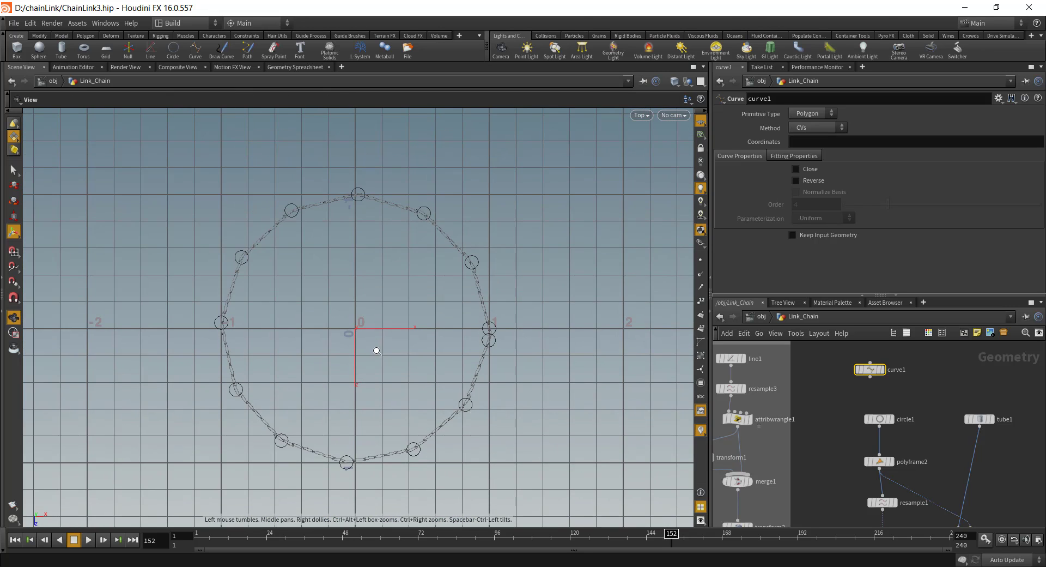
click(396, 170)
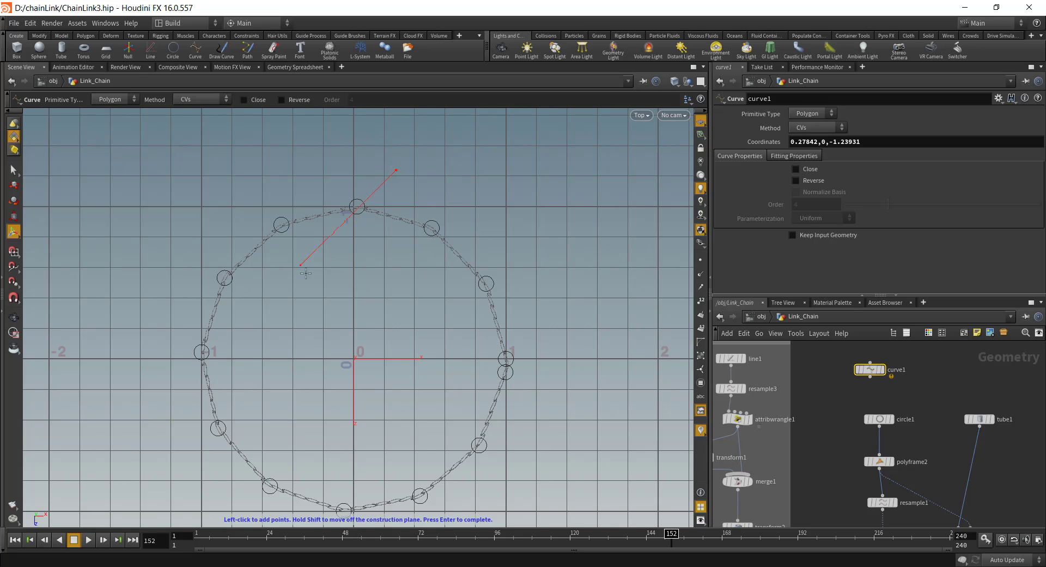
click(322, 282)
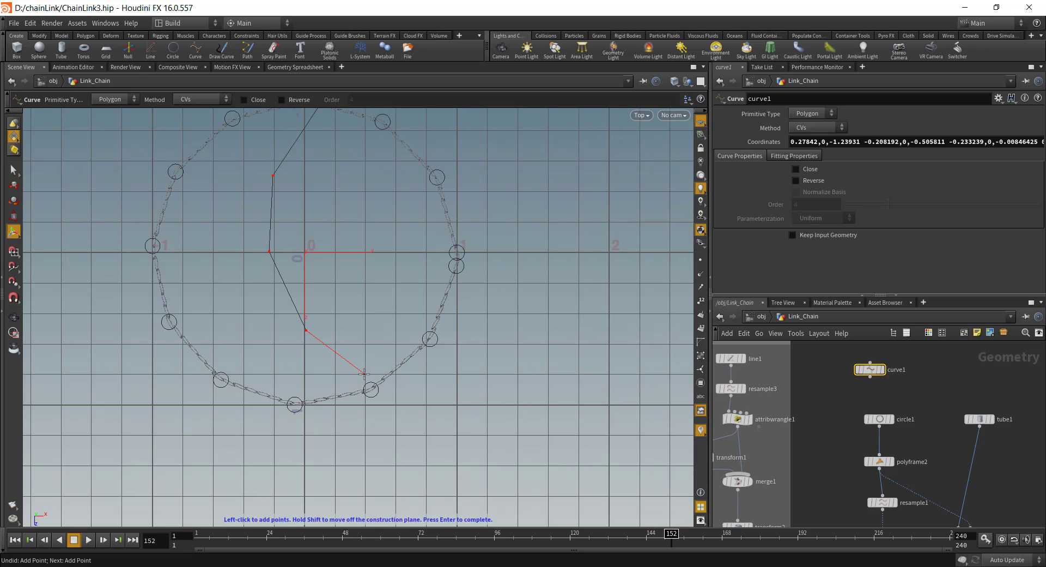
click(368, 373)
click(462, 371)
key(Return)
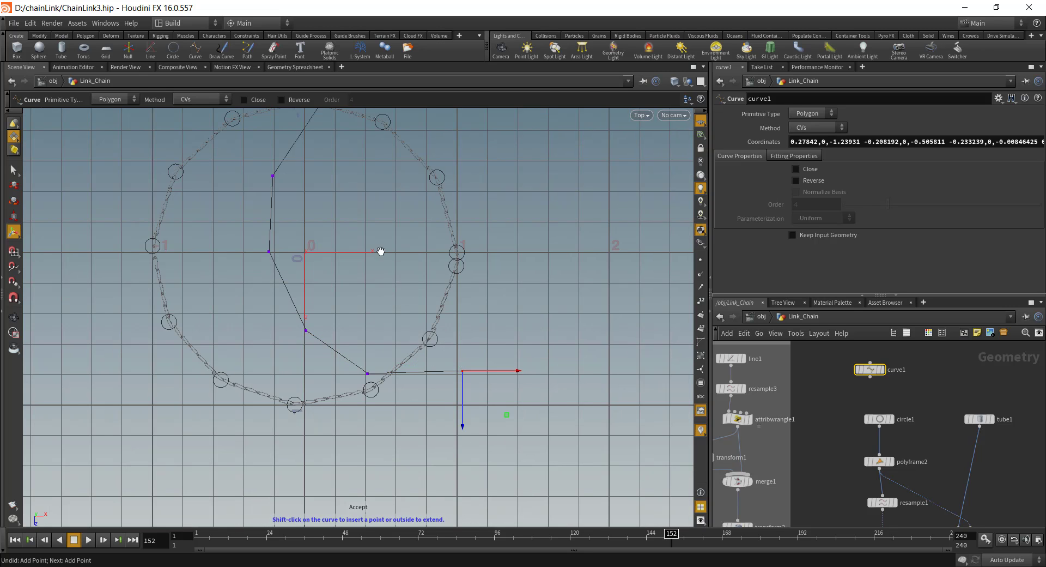
middle_drag(381, 251, 367, 326)
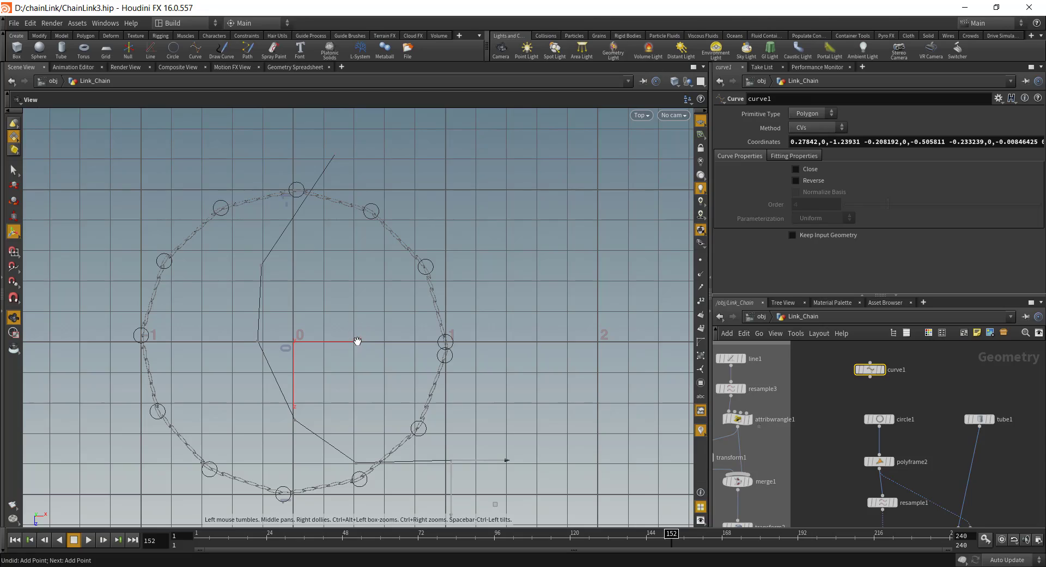
drag(355, 369, 324, 406)
- Feed curve1 into polyframe2 in place of circle1 and check the fence along the drawn curve
middle_drag(877, 410, 834, 380)
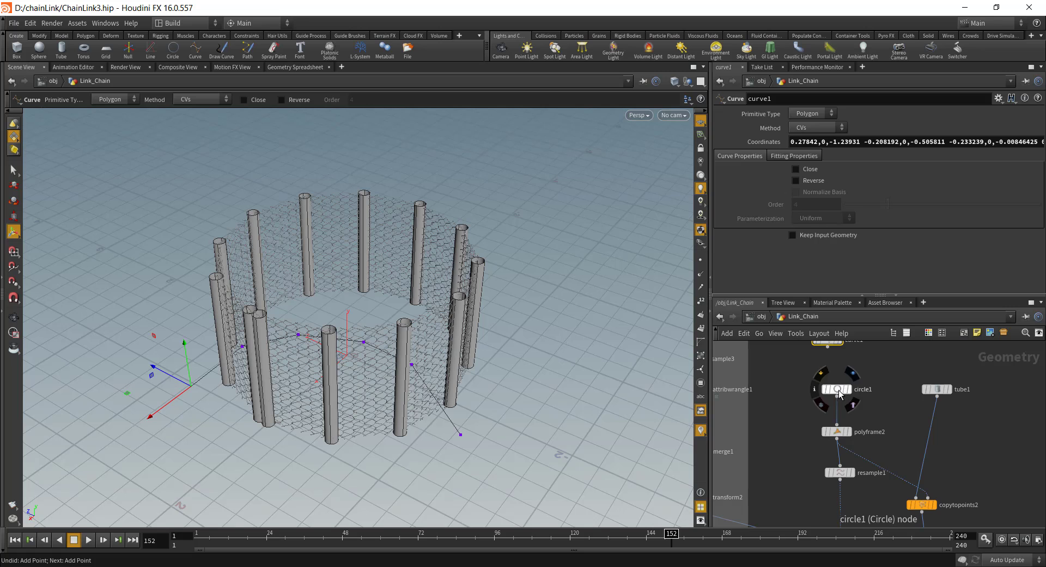
drag(838, 390, 869, 372)
middle_drag(828, 389, 808, 406)
click(807, 364)
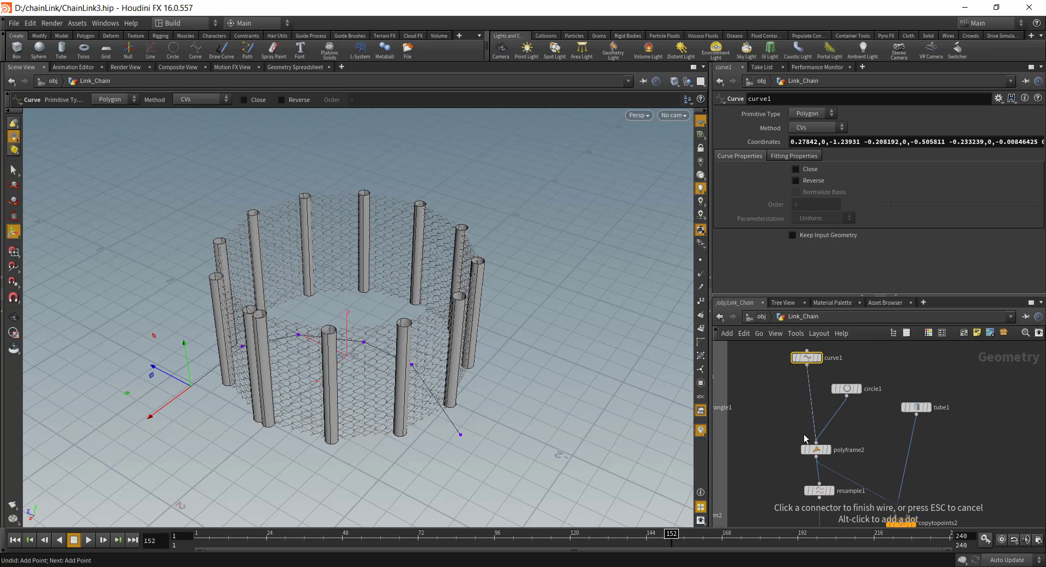
click(815, 442)
alt+middle_drag(488, 328, 477, 306)
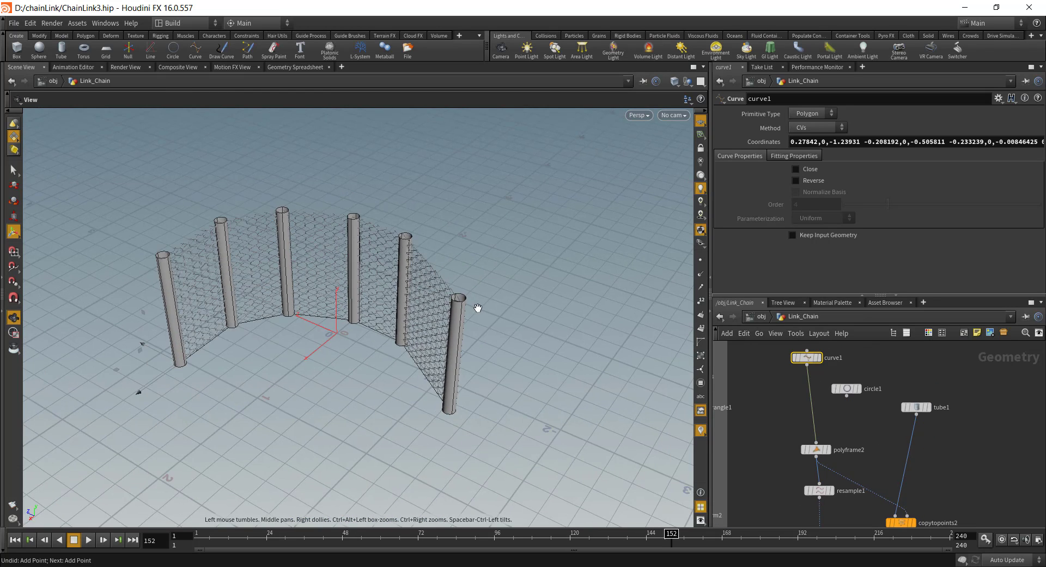
alt+middle_drag(476, 306, 473, 291)
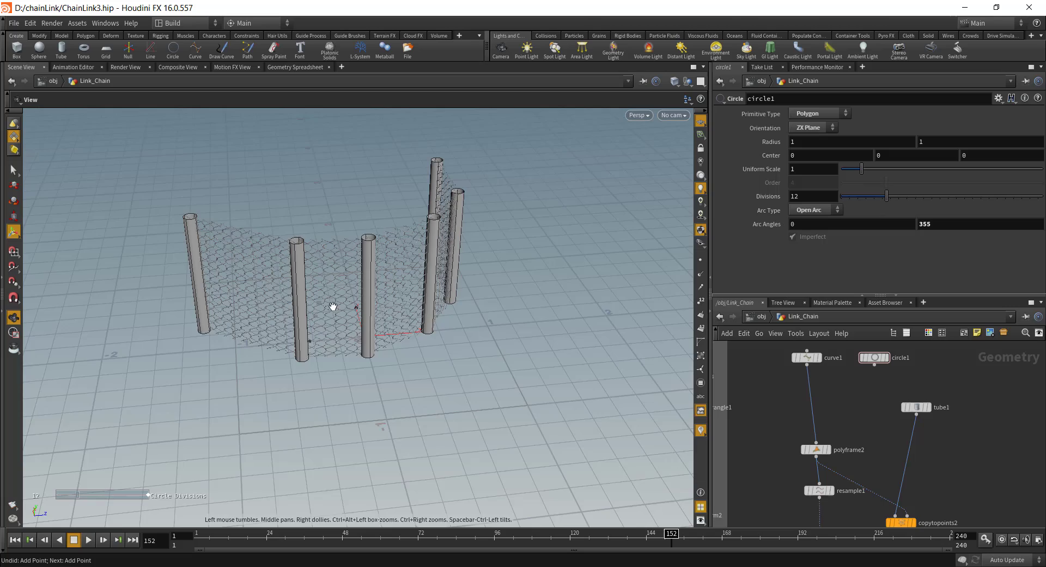
alt+middle_drag(401, 276, 410, 306)
alt+drag(411, 306, 361, 377)
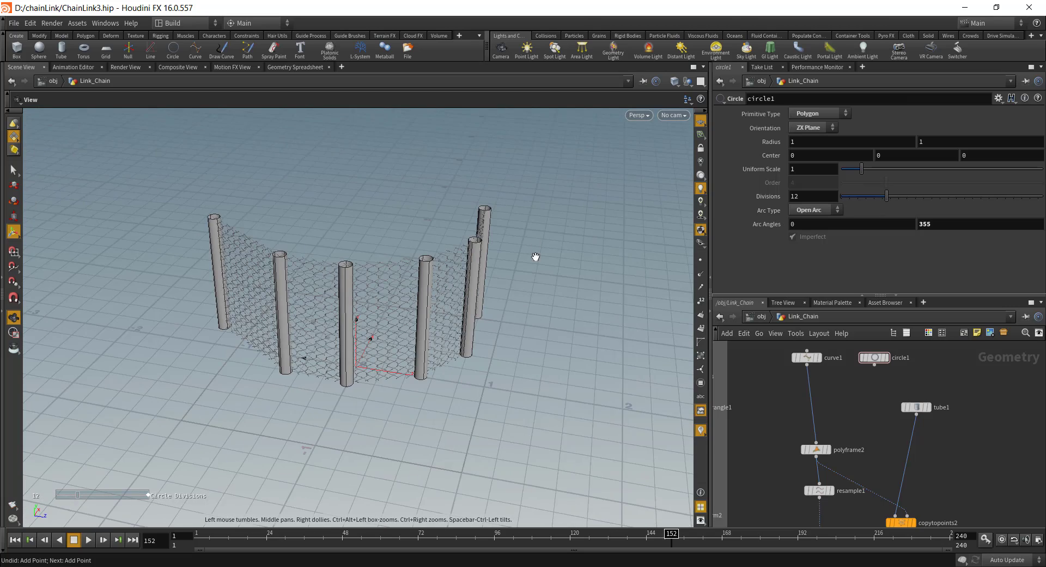
- Move circle1 out of the way and line up curve1 above polyframe2 in the network
drag(535, 256, 433, 400)
key(Return)
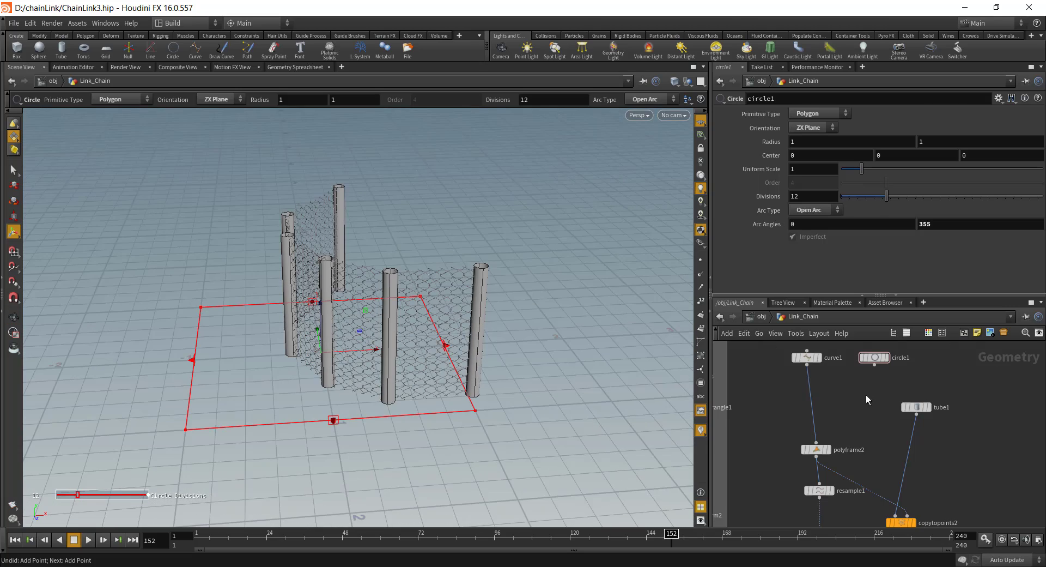
drag(874, 359, 901, 360)
middle_drag(831, 402, 822, 439)
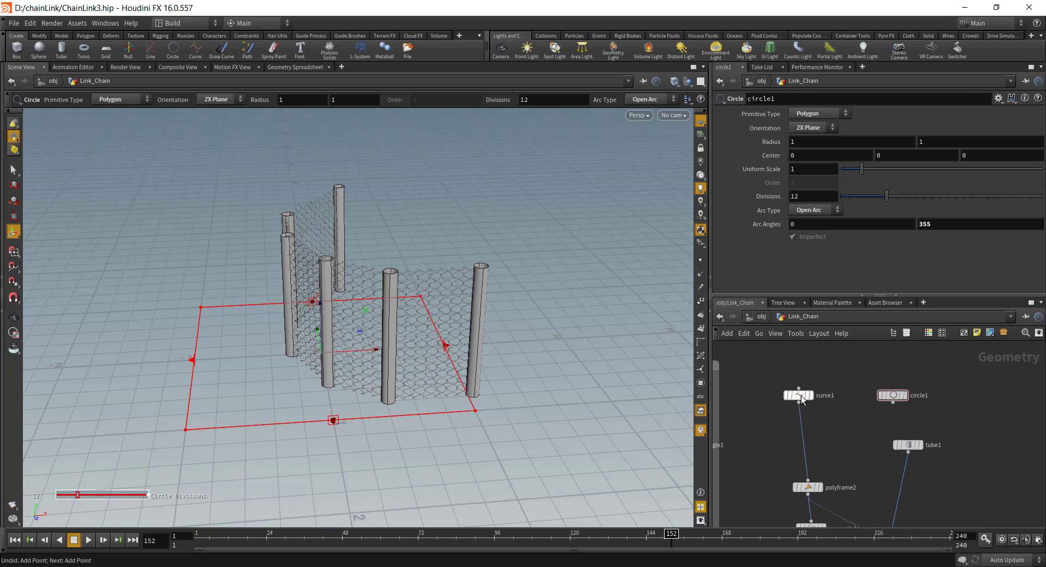
drag(801, 398, 810, 380)
middle_drag(822, 414, 784, 434)
key(Tab)
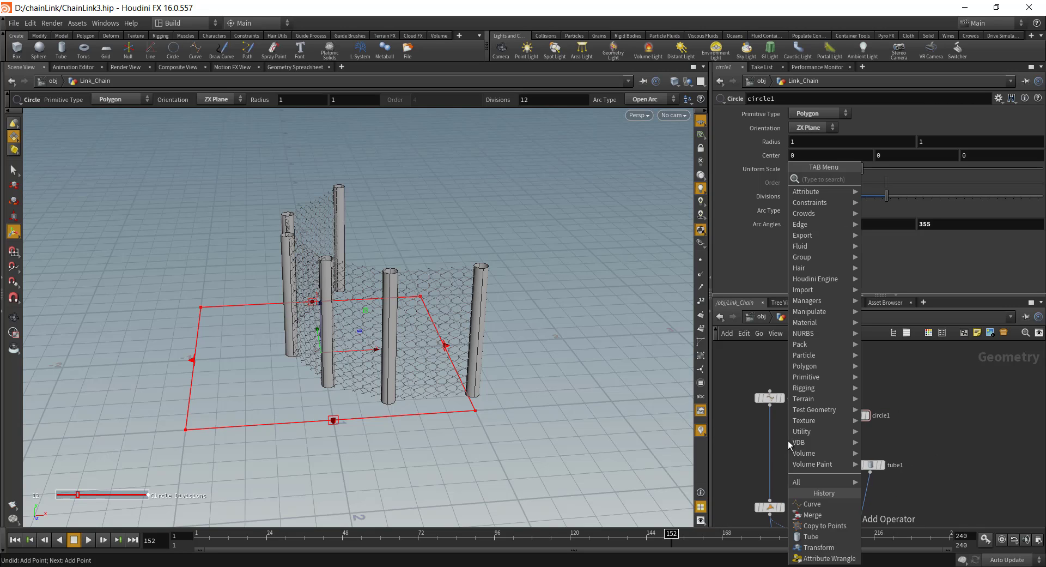
text(re)
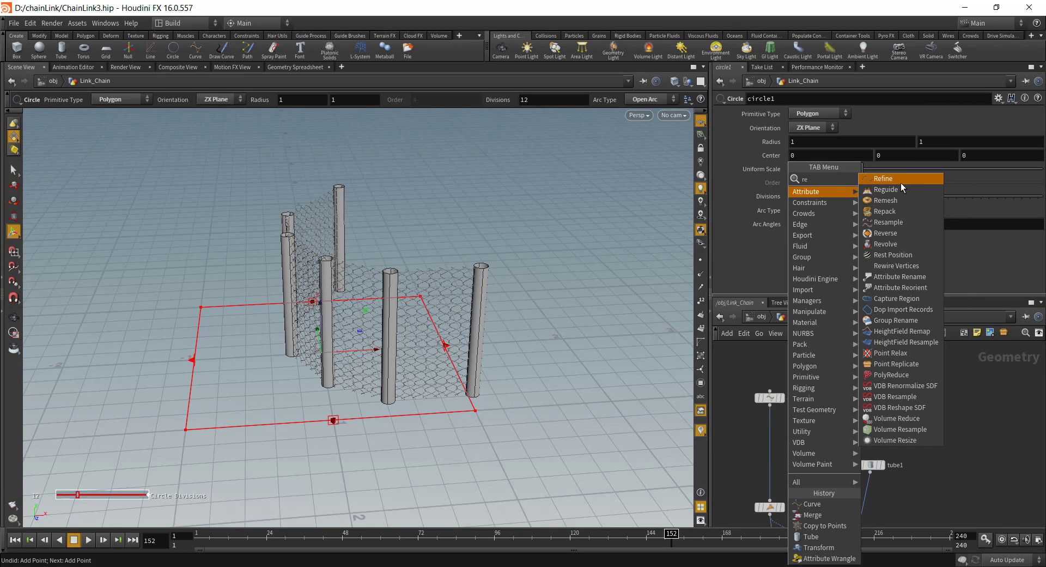
click(888, 180)
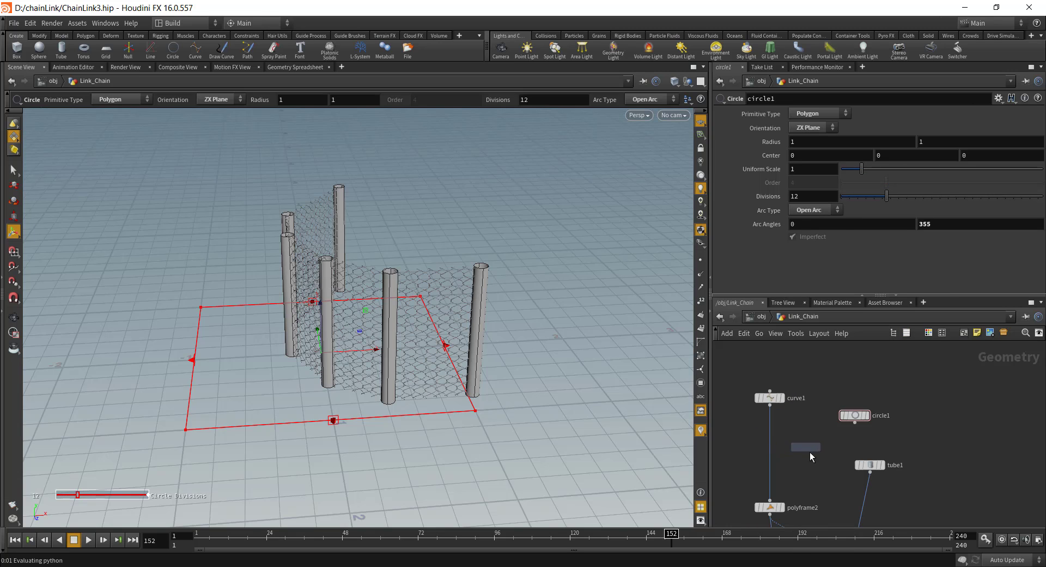
click(809, 451)
key(ctrl+z)
- Add a Resample node and insert it on the wire between curve1 and polyframe2
key(Tab)
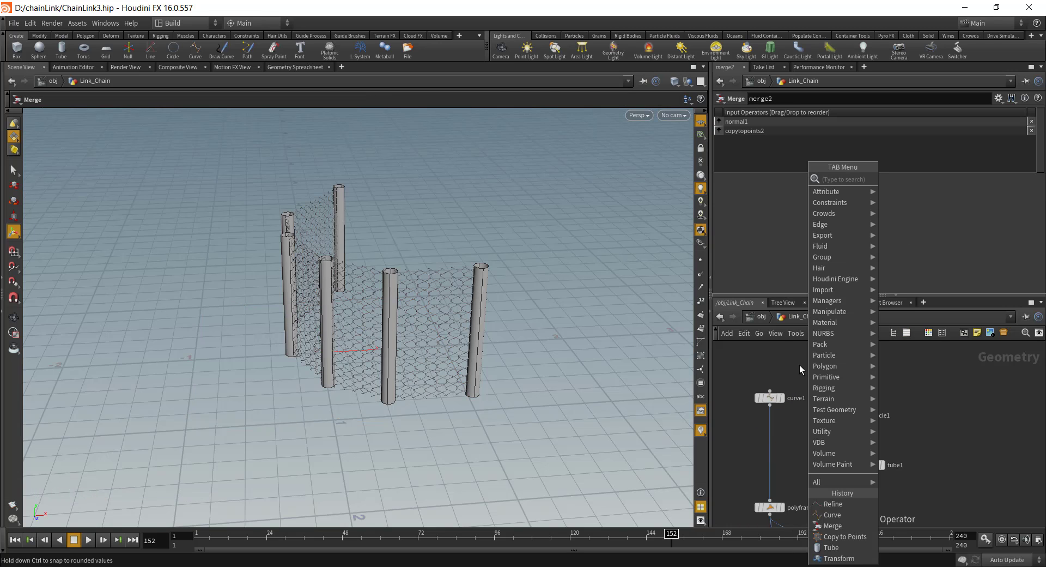
text(res)
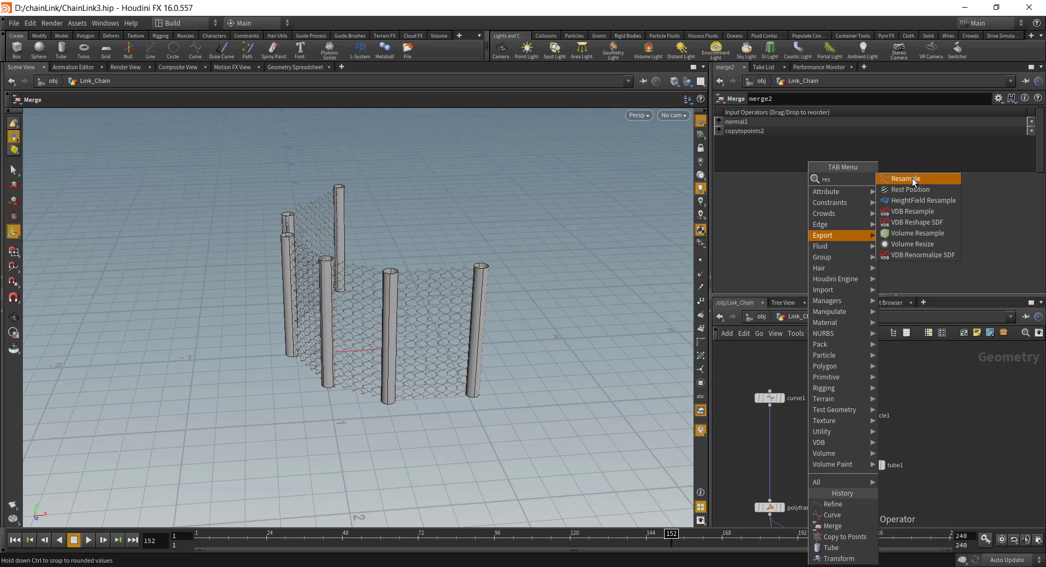
click(912, 180)
click(806, 441)
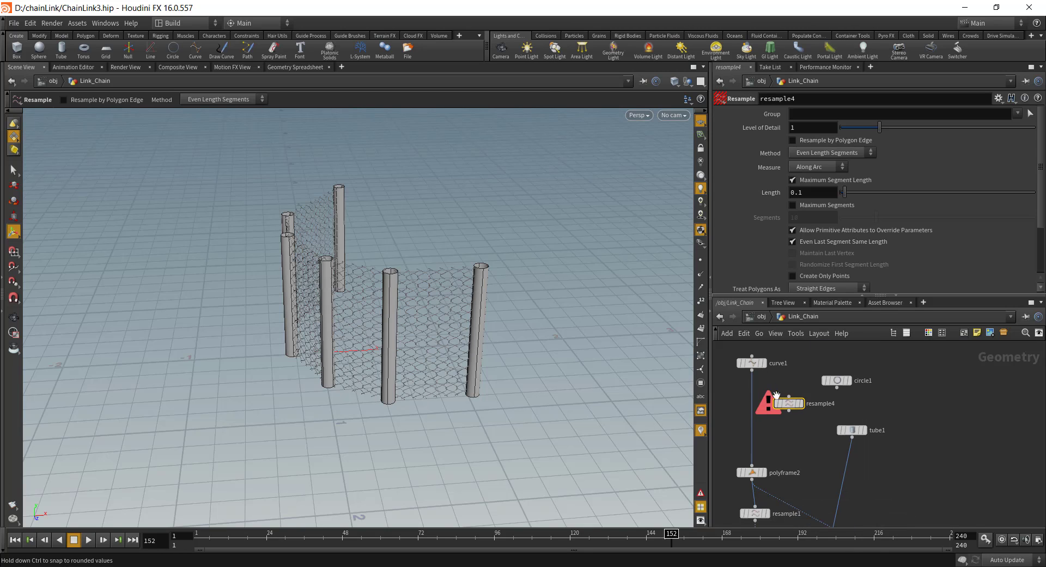
middle_drag(806, 516, 788, 482)
drag(784, 404, 748, 408)
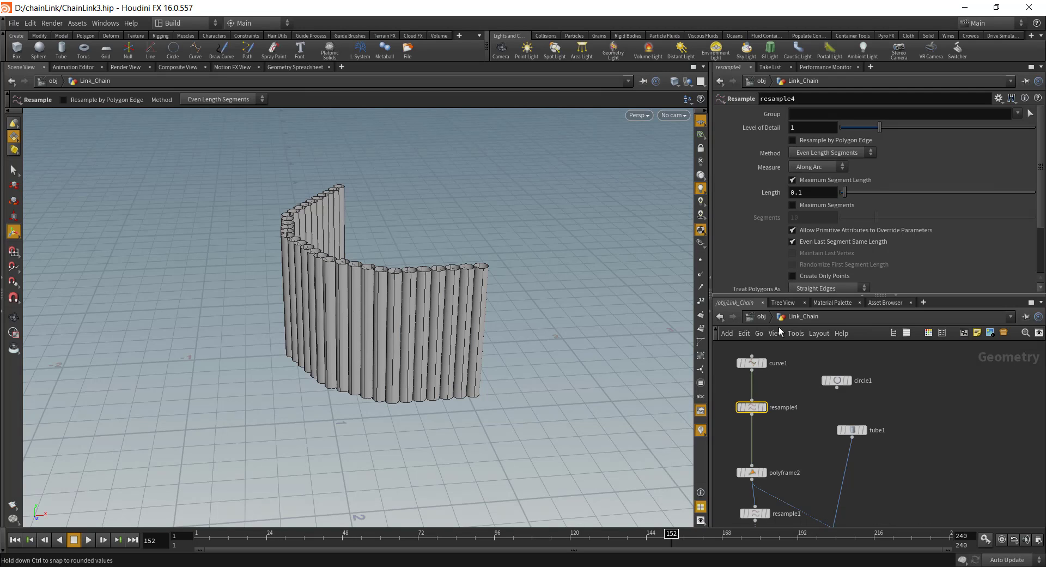
- Set the maximum segment length of resample4 to 0.9 and inspect the post spacing
drag(814, 193, 672, 266)
key(Return)
alt+drag(339, 340, 369, 411)
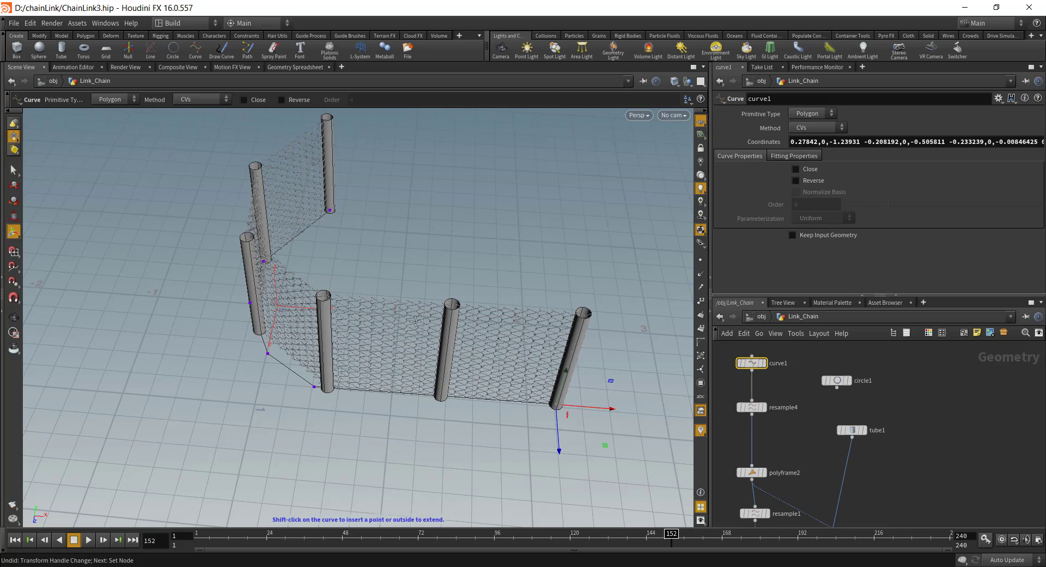
- Pull curve1's end point inward to shorten the last stretch of fence, and inspect the resampled fence
drag(415, 321, 350, 349)
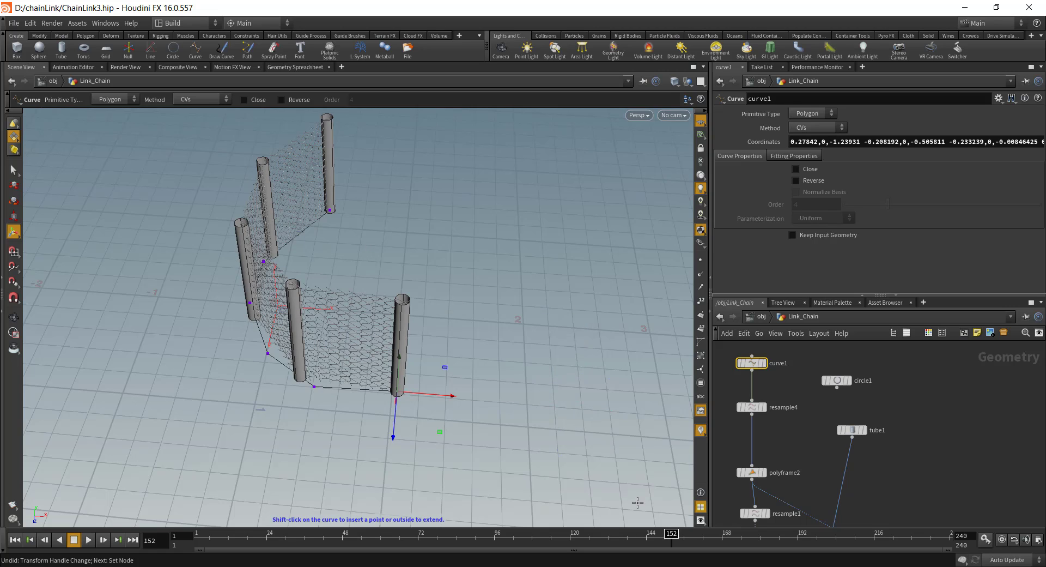
click(752, 407)
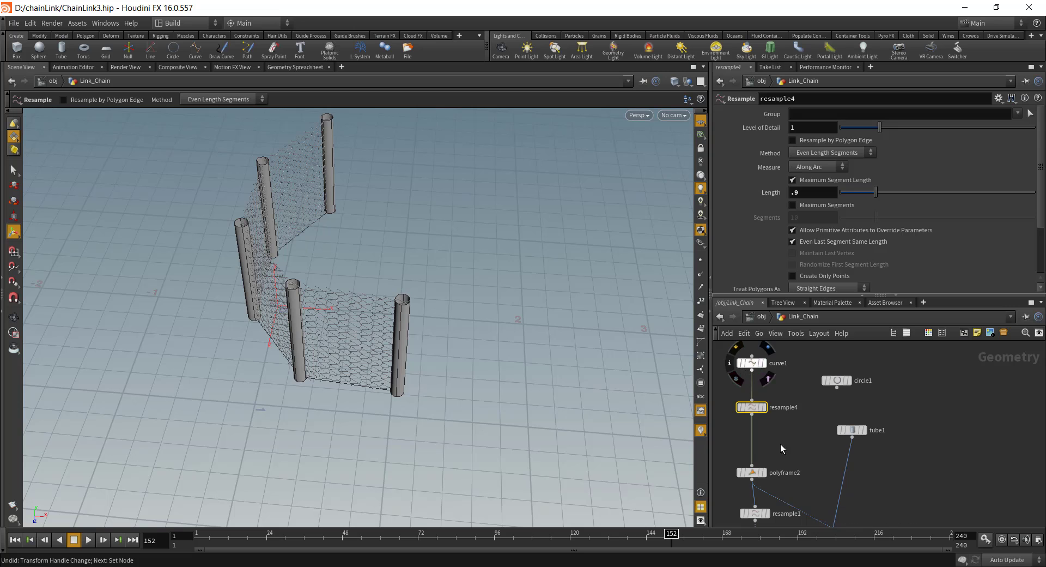
mouse_move(785, 457)
middle_down()
mouse_move(765, 385)
mouse_move(794, 474)
mouse_move(793, 463)
middle_up()
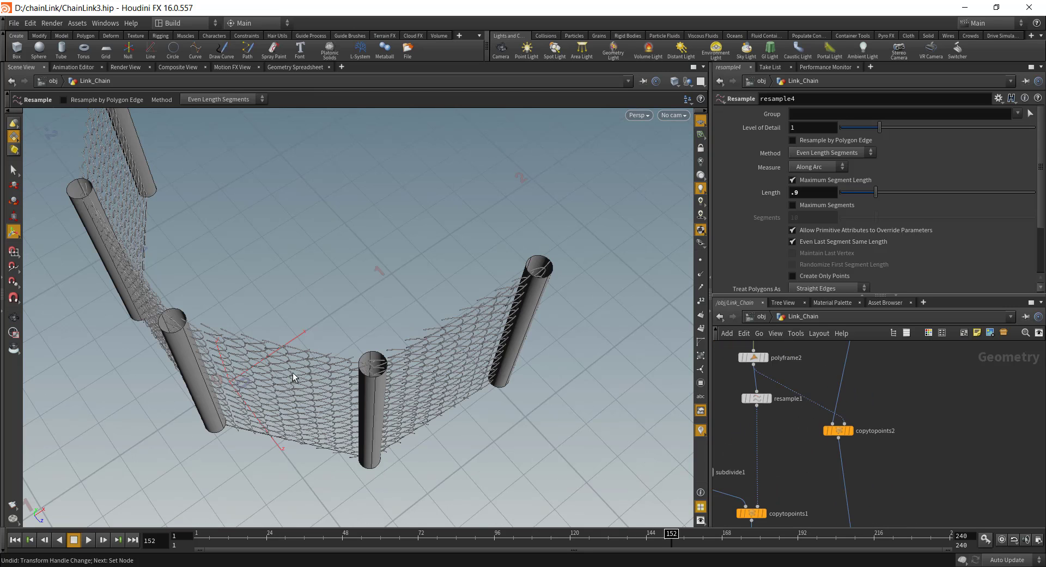
right_drag(293, 372, 312, 381)
middle_drag(354, 391, 374, 414)
- Set the Radius Scale of tube1 to 0.03 to make the posts thinner
middle_drag(871, 402, 864, 492)
click(846, 405)
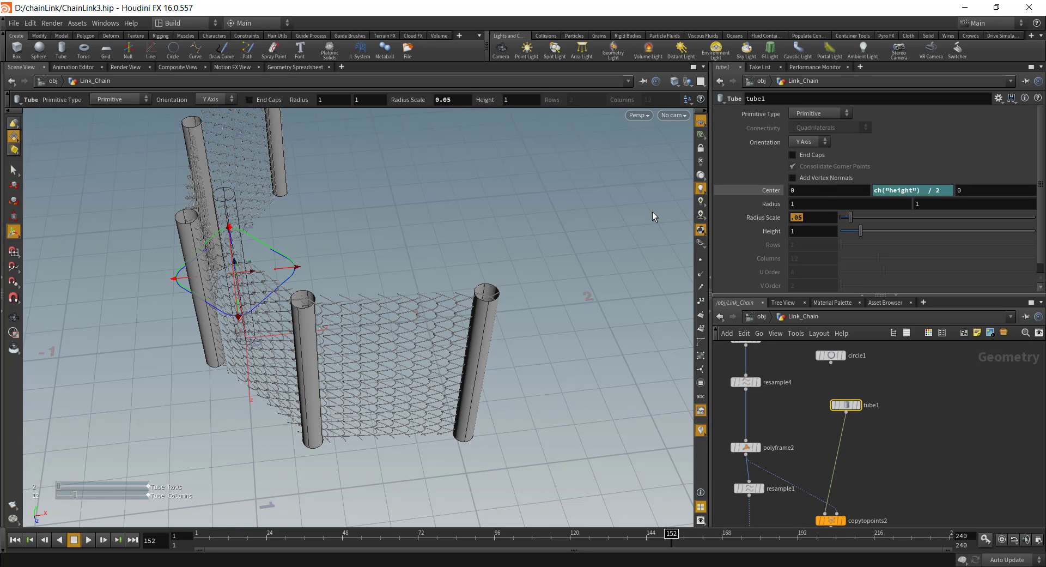
text(.03)
key(Return)
alt+drag(653, 212, 534, 424)
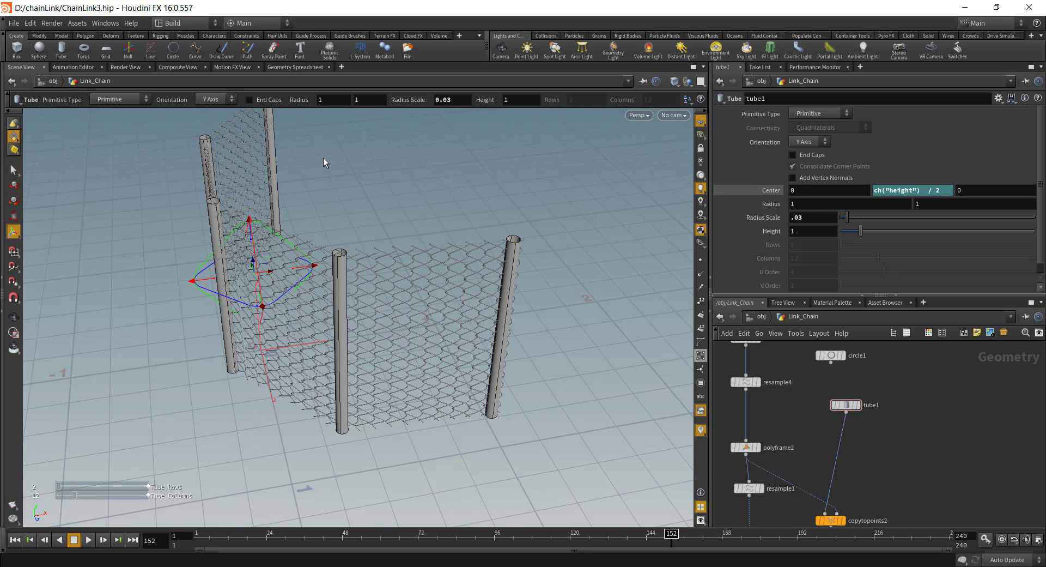
- Add a PolyWire node to the network beside copytopoints2
middle_drag(956, 455, 955, 386)
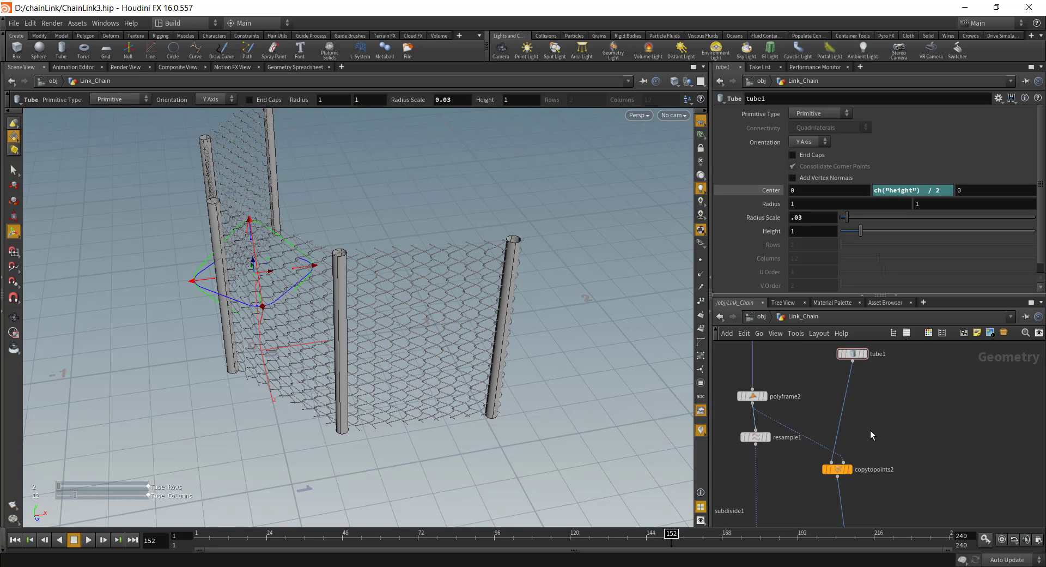
middle_drag(847, 444, 824, 454)
key(Tab)
mouse_move(868, 439)
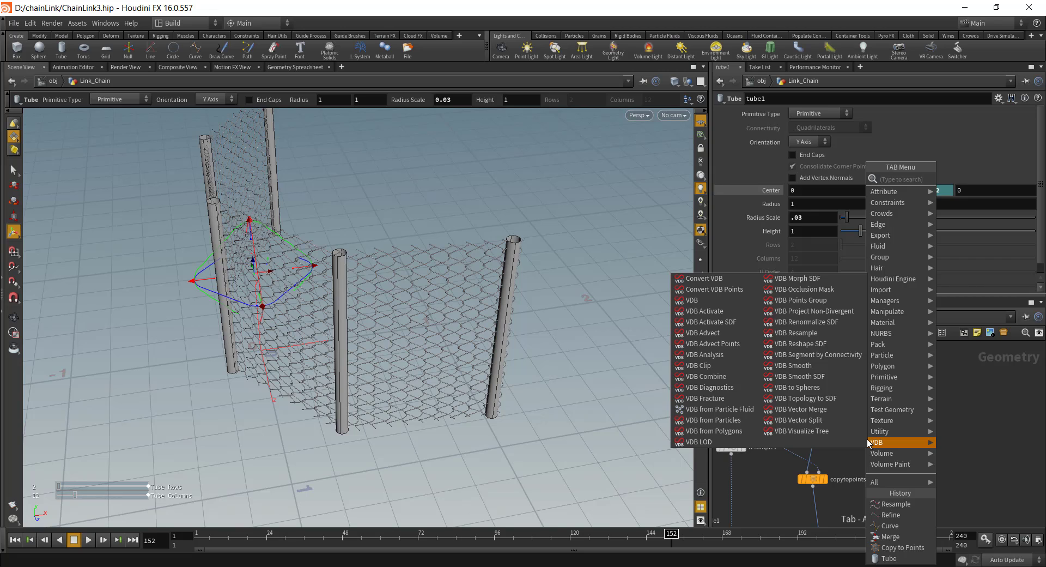
text(polyw)
key(Return)
click(902, 436)
- Wire polyframe2 into polywire2, and replace that input with the output of resample4
click(728, 413)
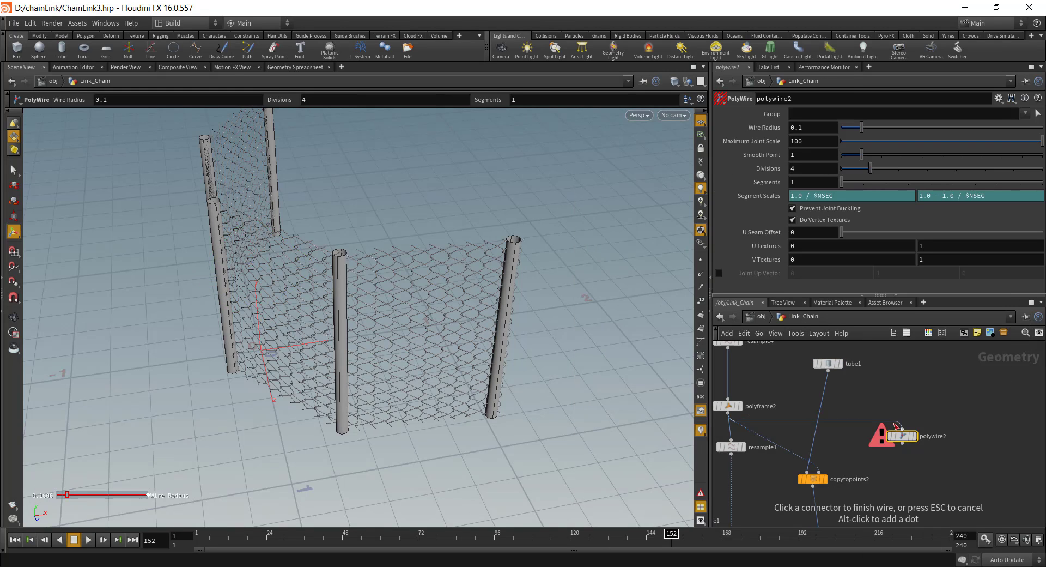
click(896, 426)
middle_drag(756, 368, 762, 392)
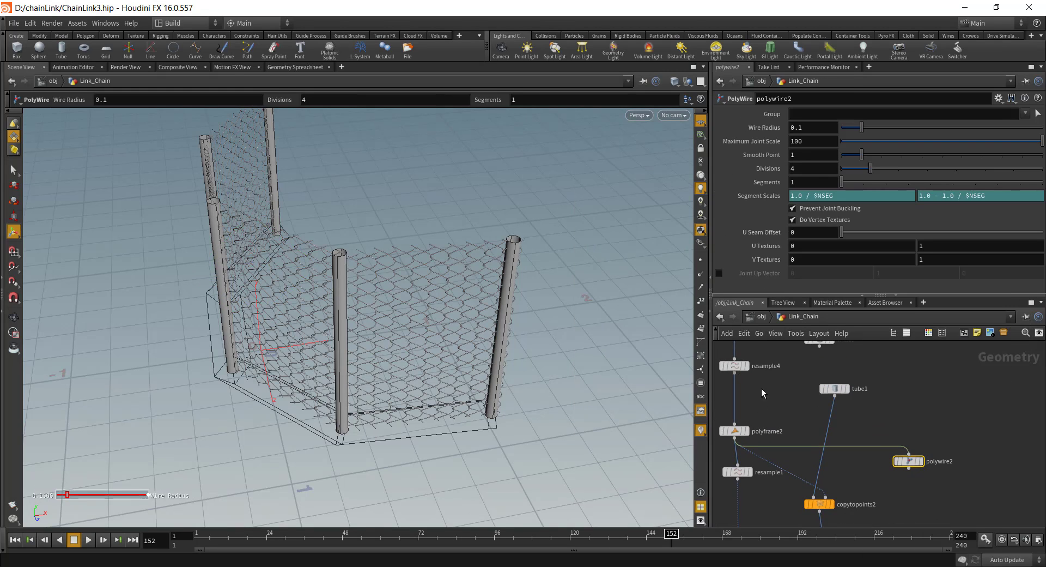
click(735, 373)
click(908, 453)
- Display polywire2 on its own and inspect the wire geometry along the curve
middle_drag(916, 444, 865, 393)
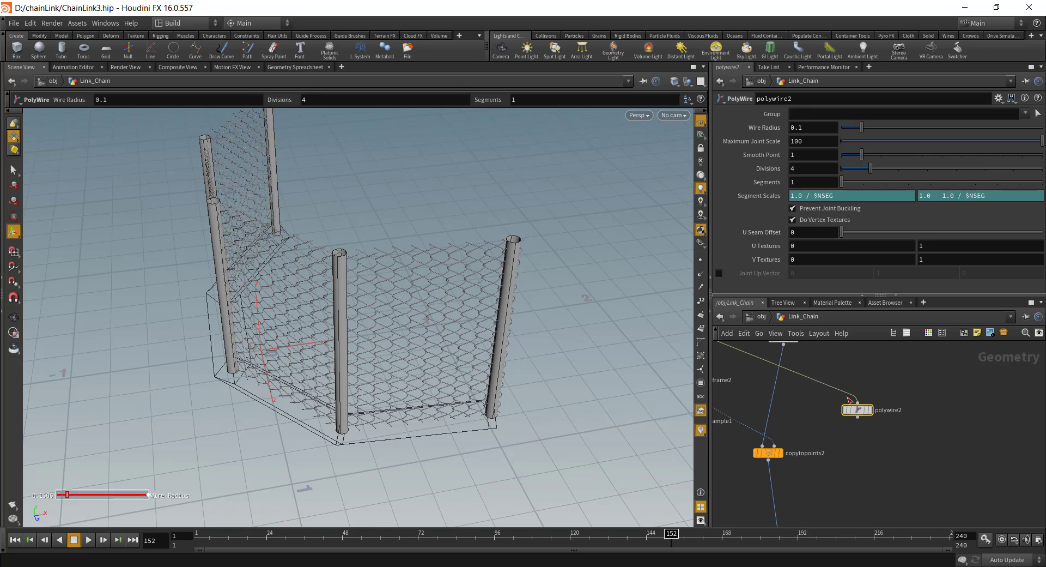
click(872, 418)
drag(451, 413, 409, 382)
key(Return)
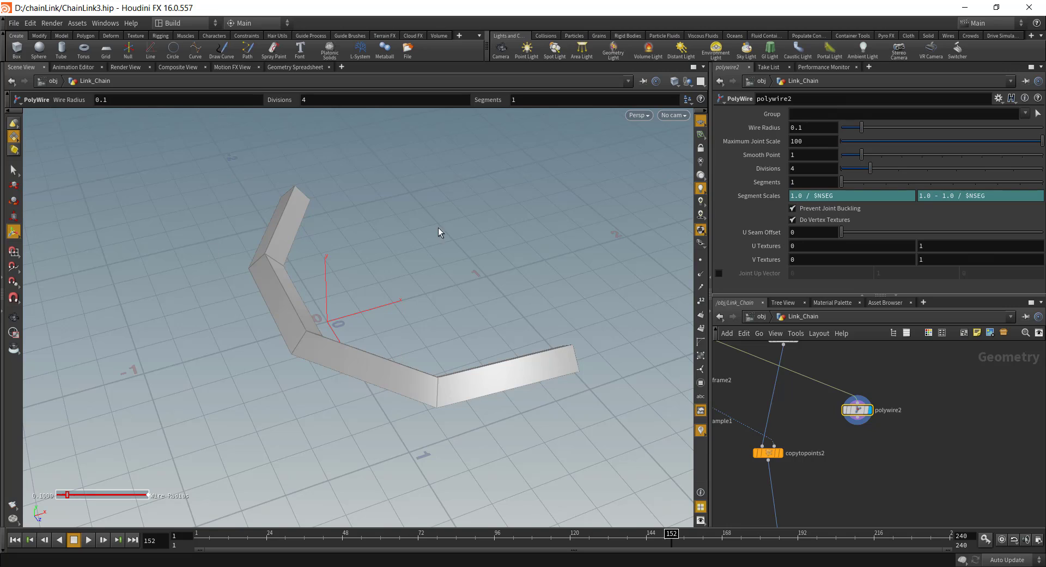
- Connect polywire2 to merge2 as a third input and display the merged fence
middle_drag(914, 398, 910, 334)
right_drag(873, 438, 834, 444)
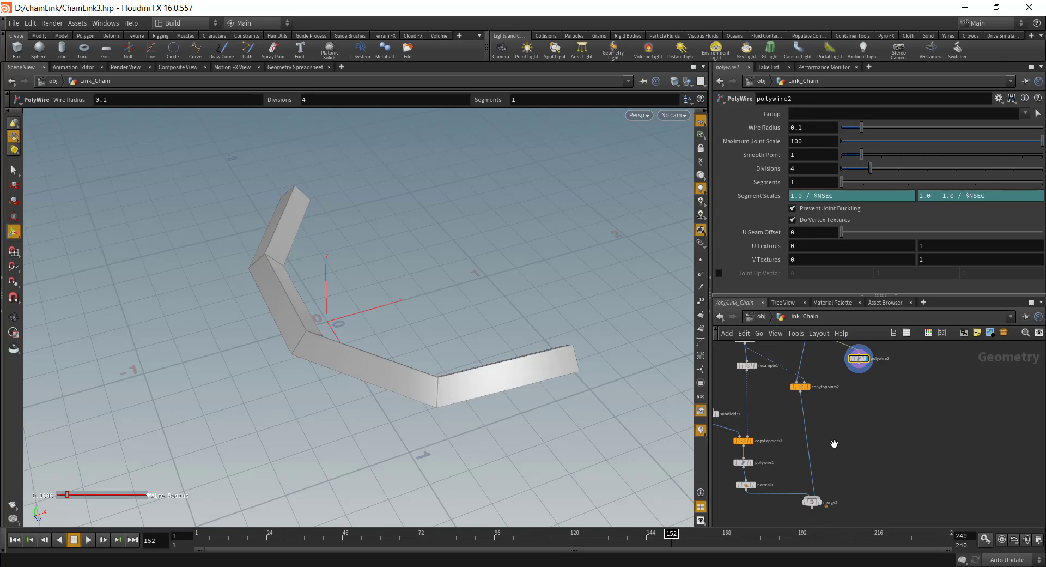
middle_drag(871, 458, 868, 452)
click(856, 361)
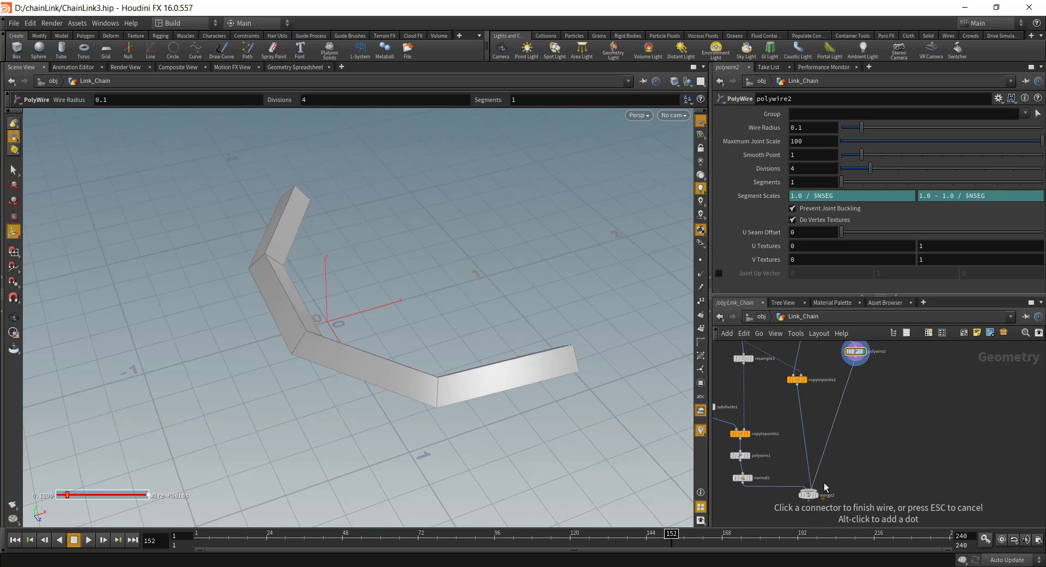
click(809, 490)
click(820, 483)
click(809, 495)
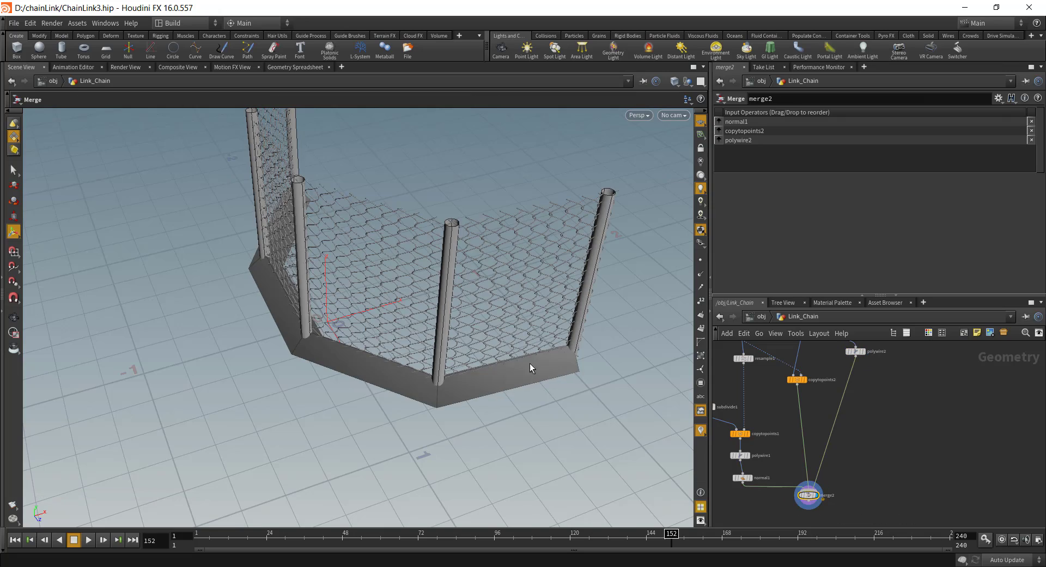
alt+drag(529, 363, 499, 327)
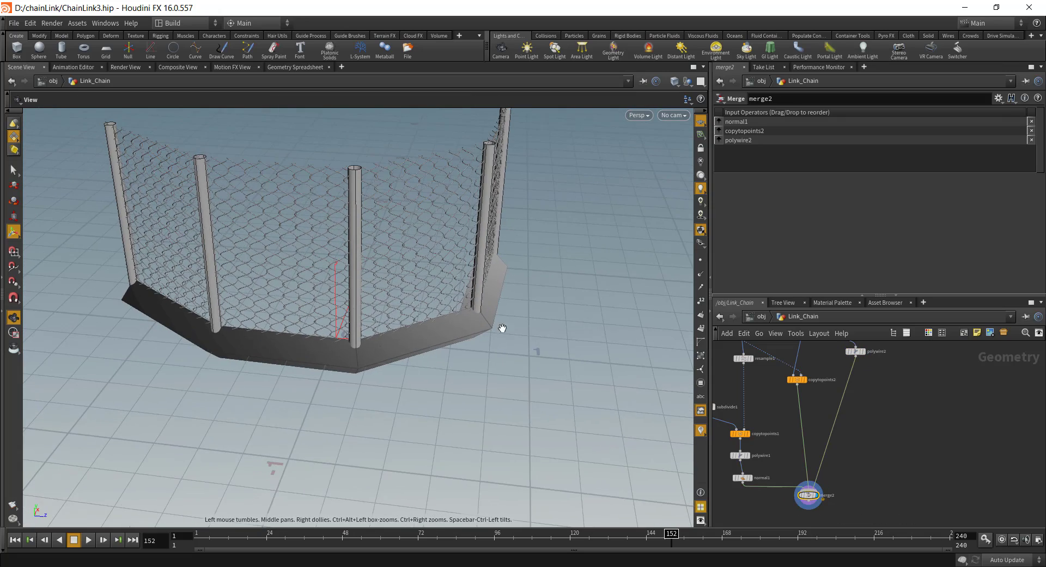
- Insert a Normal node between polywire2 and merge2 and check the base rail's shading
scroll(871, 382, up, 10)
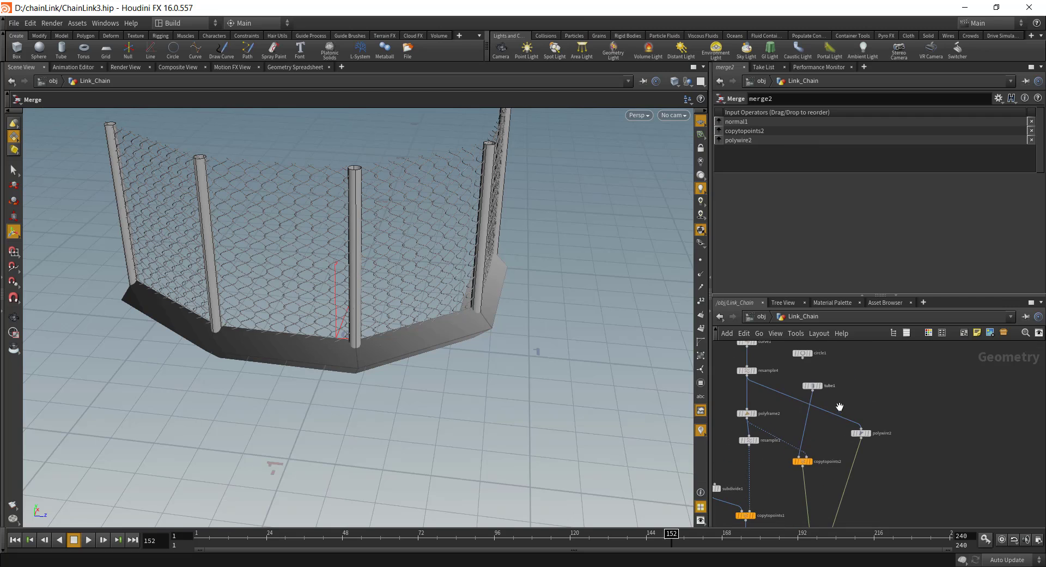
click(857, 433)
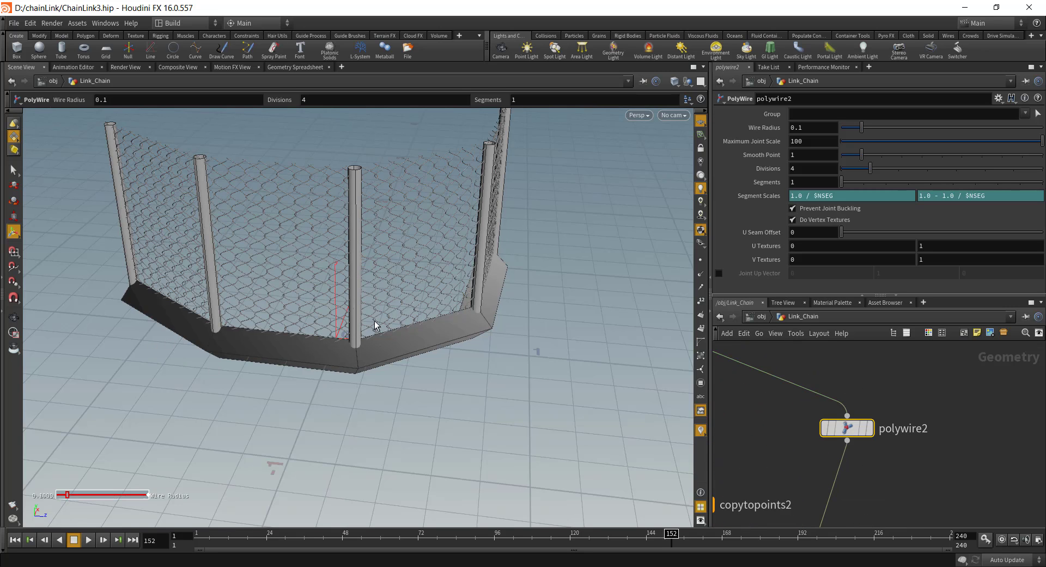
alt+drag(174, 341, 273, 357)
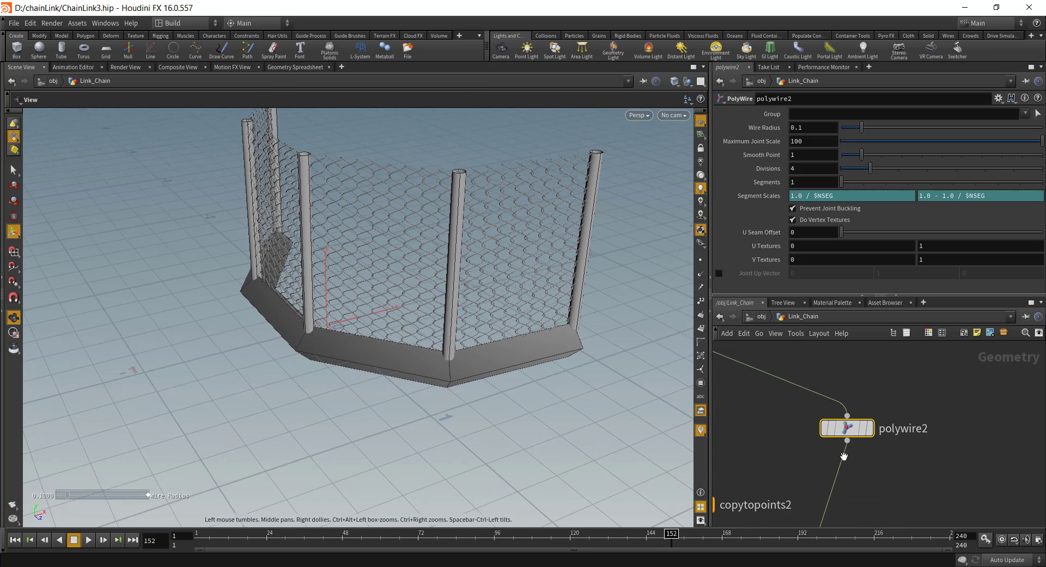
middle_drag(863, 476, 864, 415)
key(Tab)
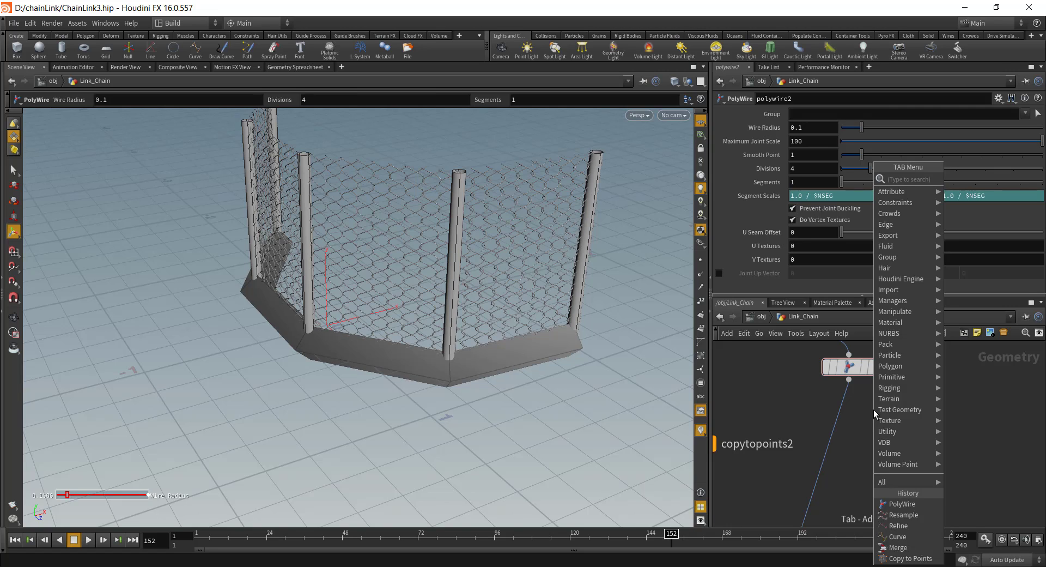
text(nor)
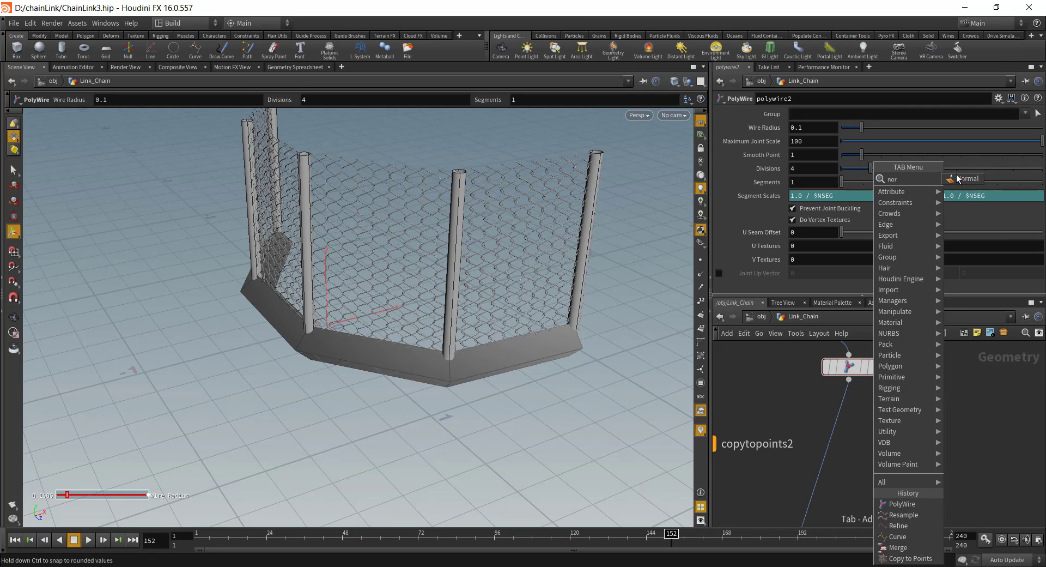
click(958, 179)
click(839, 423)
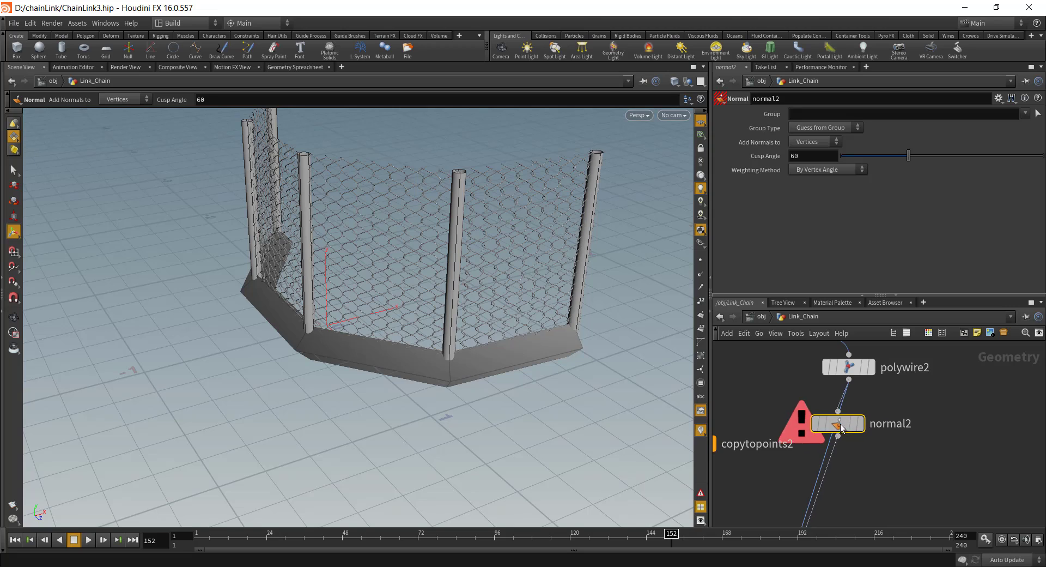
drag(843, 425, 853, 431)
alt+drag(423, 357, 273, 368)
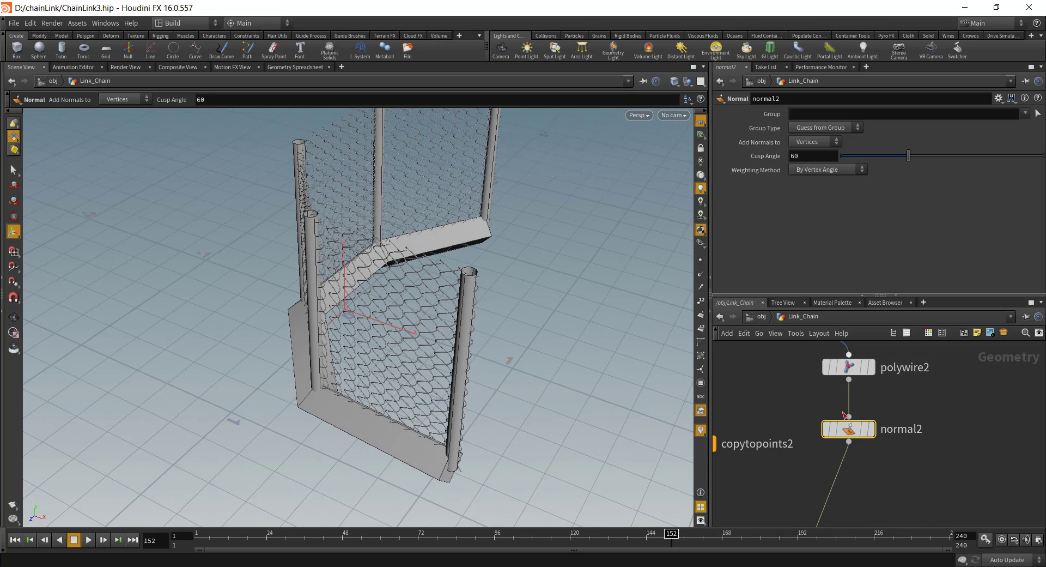
- Try a Wire Radius of 0.02 on polywire2 and raise it to 0.05
middle_drag(845, 414, 848, 453)
click(853, 407)
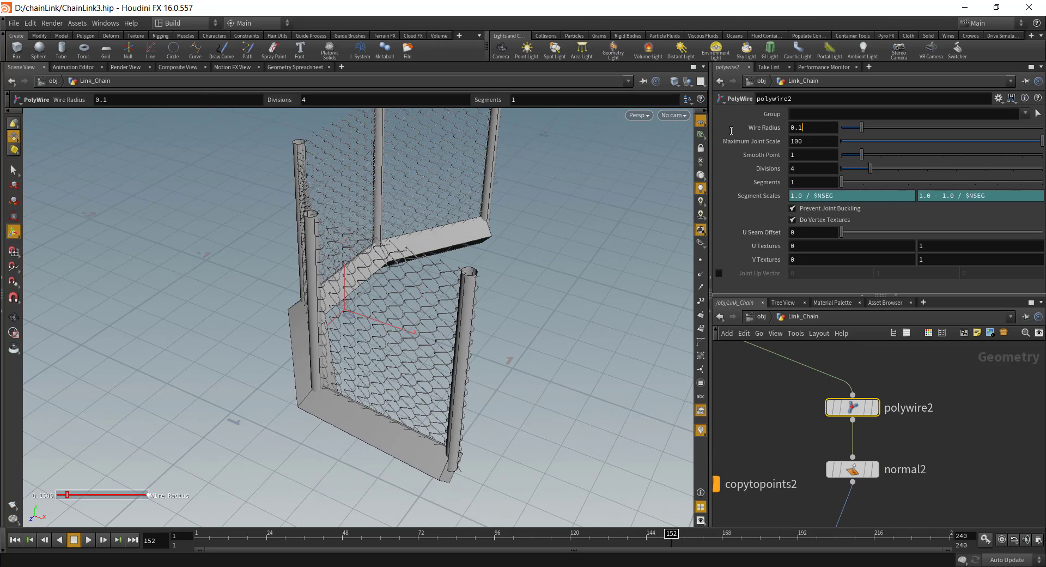
drag(731, 131, 715, 131)
text(.02)
key(Return)
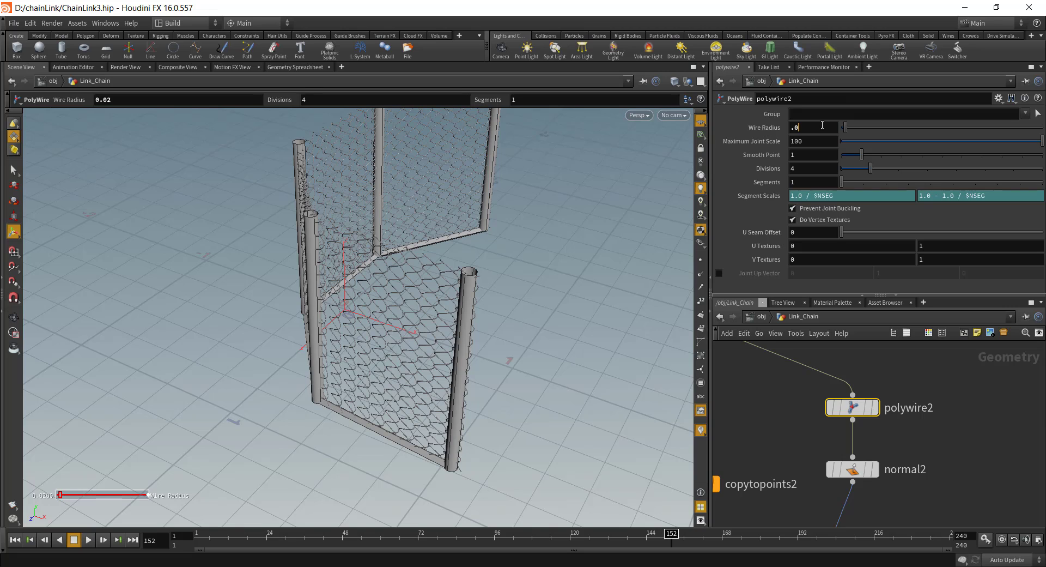
key(Return)
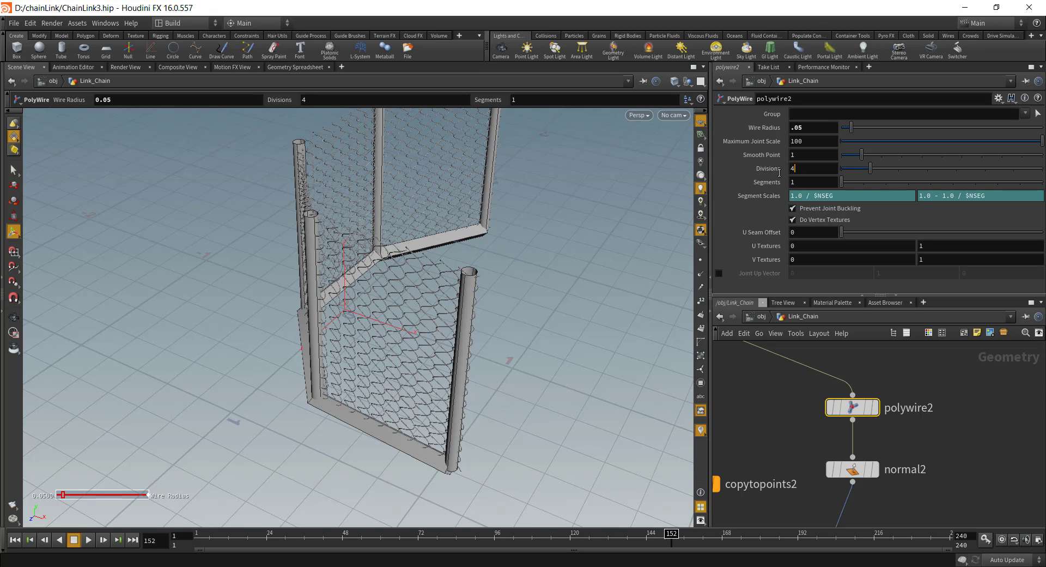
- Set the Divisions of polywire2 to 8 for a rounder base rail and check it along the fence
key(Return)
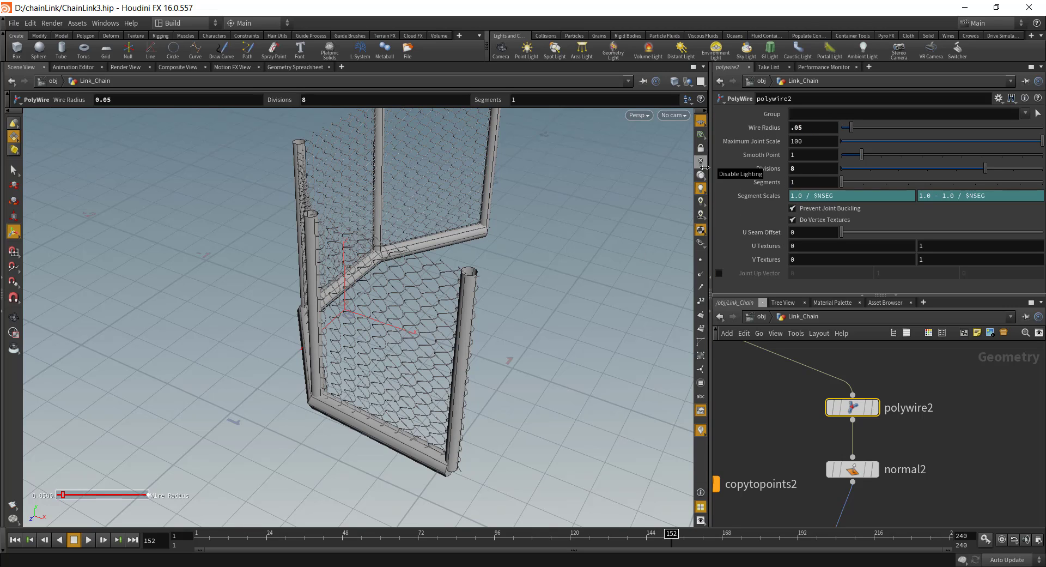
alt+drag(342, 352, 393, 363)
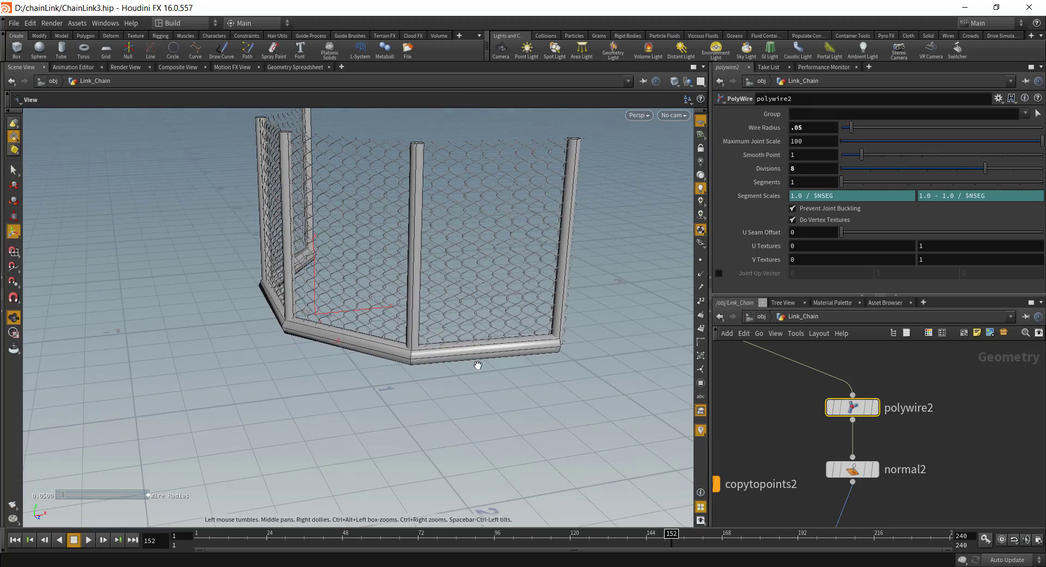
middle_drag(893, 386, 879, 351)
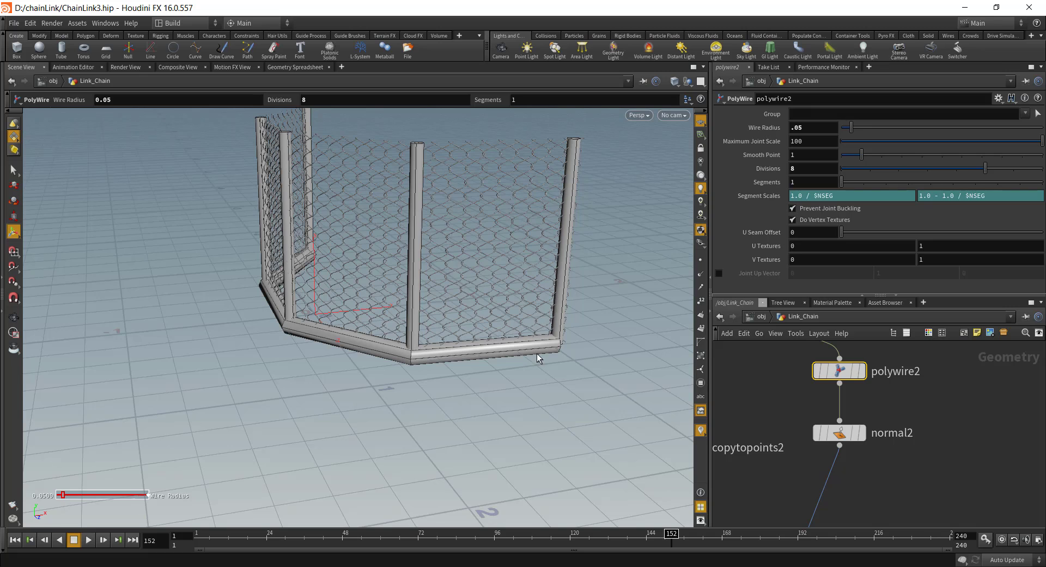
key(s)
middle_drag(577, 286, 569, 364)
- Branch a Transform node off normal2, display it, and set its Y translation to 1 to make the top rail
middle_drag(823, 468, 775, 403)
scroll(794, 413, down, 3)
click(771, 384)
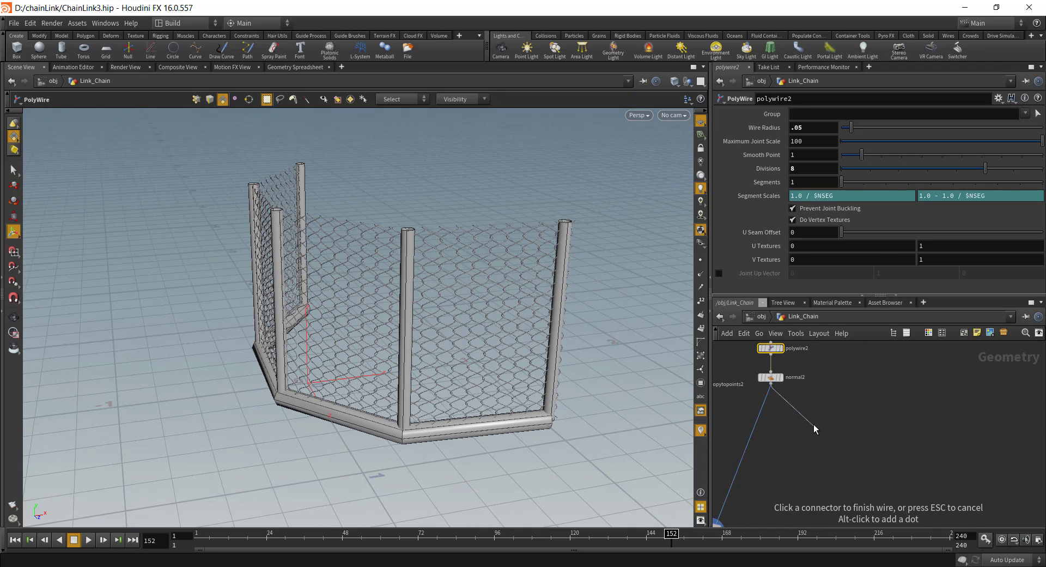
key(Tab)
text(tra)
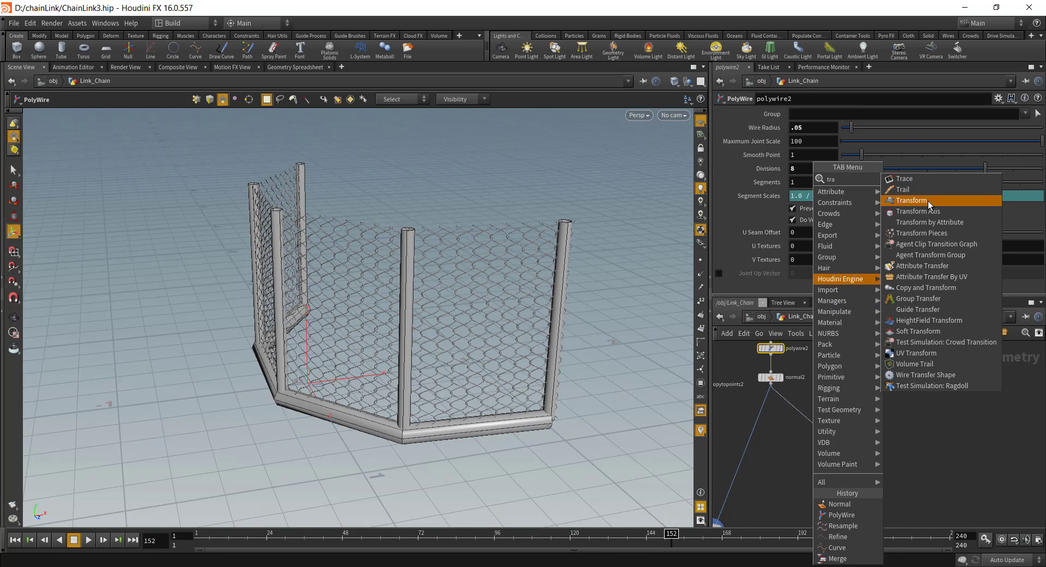
click(911, 200)
click(813, 423)
click(823, 423)
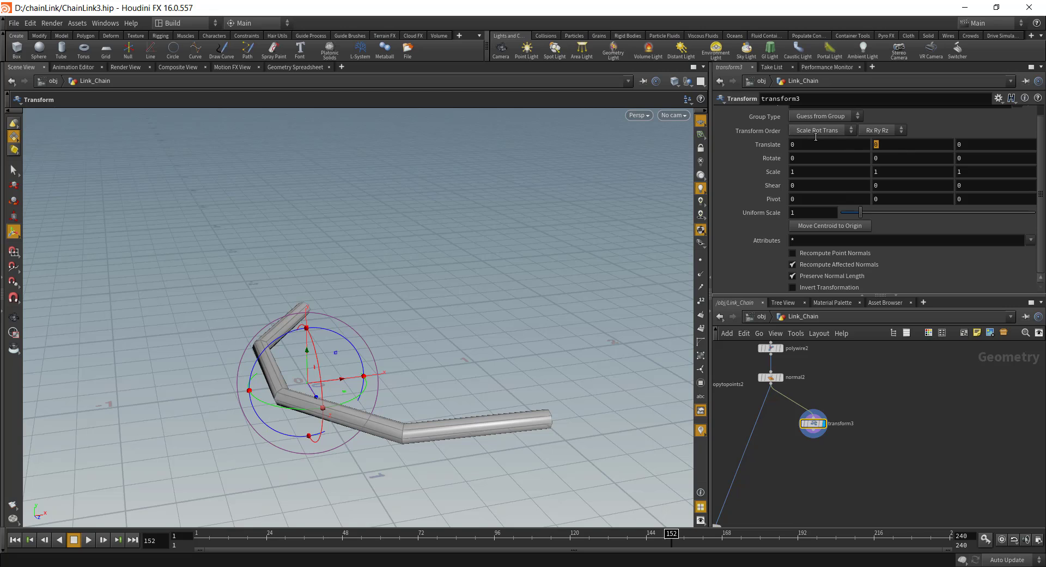
text(1)
key(Return)
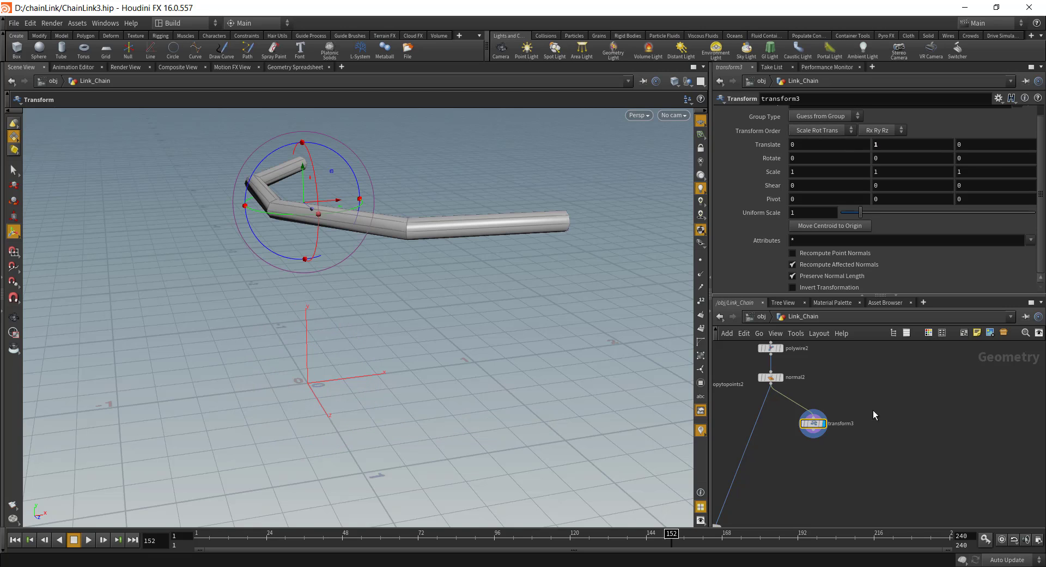
- Add a Merge node beside merge2 and feed merge2 into it
middle_drag(842, 466, 885, 410)
key(Tab)
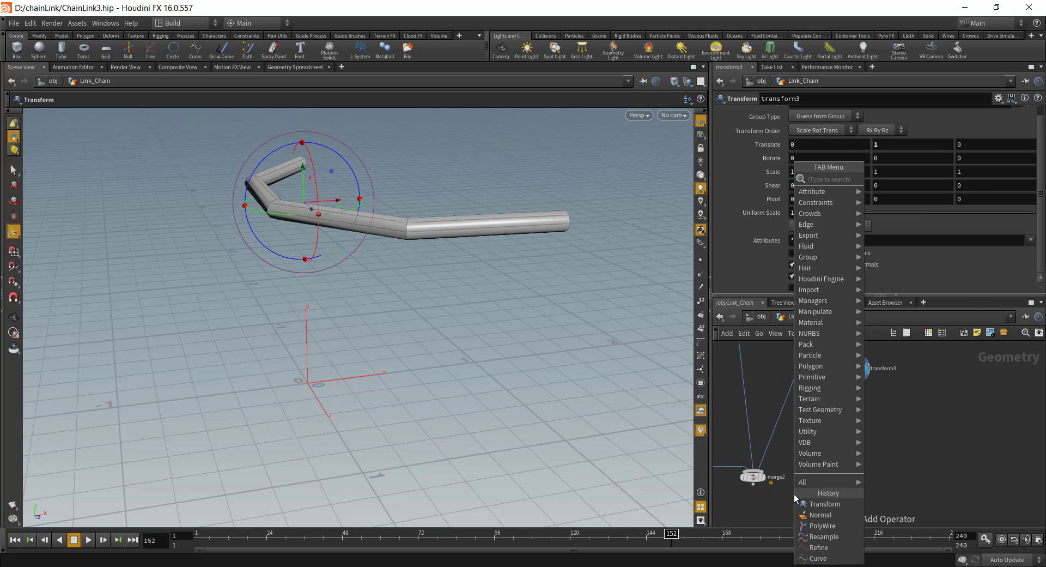
text(mer)
click(913, 181)
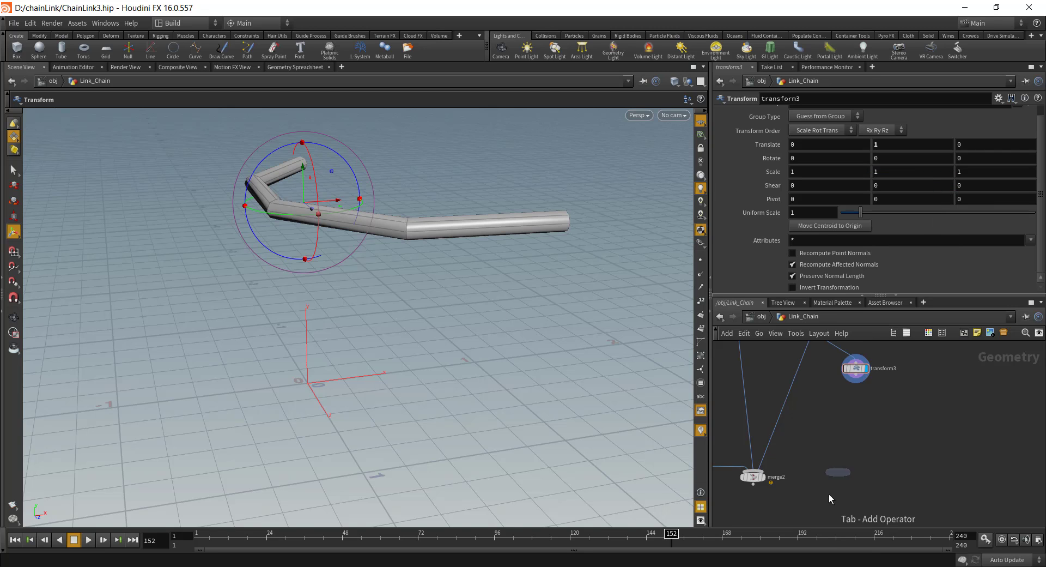
click(806, 506)
click(753, 485)
click(813, 502)
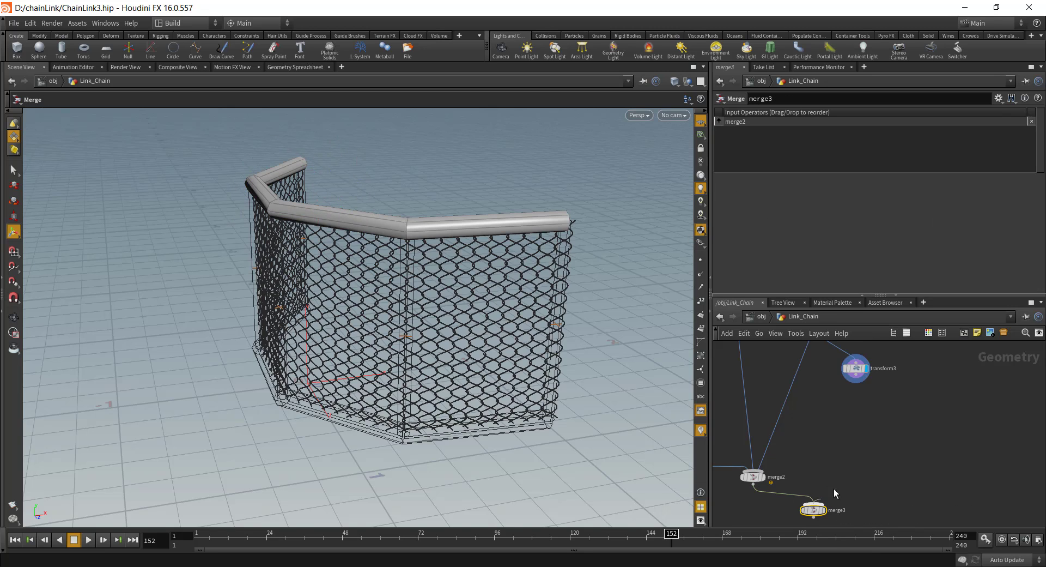
- Rewire merge3 to combine transform3 and merge2, and display the fence with its top rail
key(ctrl+z)
click(814, 502)
click(753, 484)
click(814, 502)
click(824, 510)
middle_drag(861, 480, 857, 418)
alt+drag(528, 273, 456, 237)
- Set the Wire Radius of polywire2 to 0.03
middle_drag(889, 417, 879, 564)
middle_drag(895, 408, 917, 427)
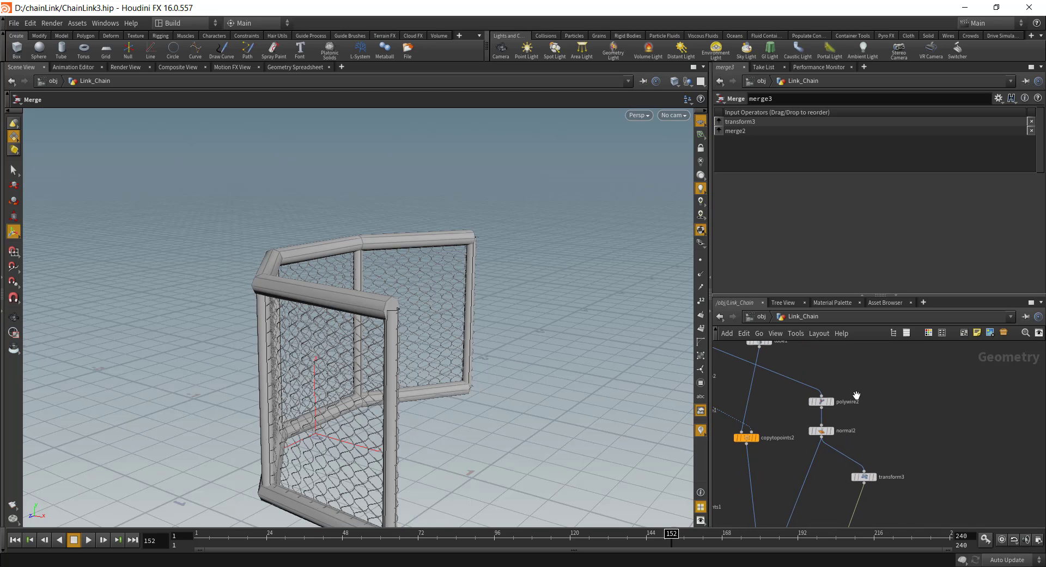
click(820, 401)
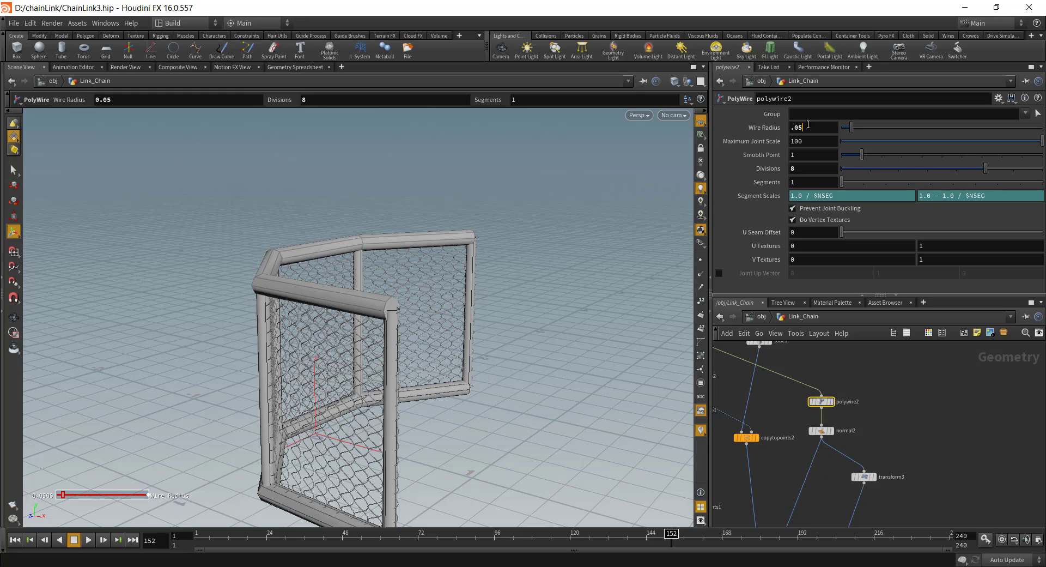
click(808, 125)
text(.03)
key(Return)
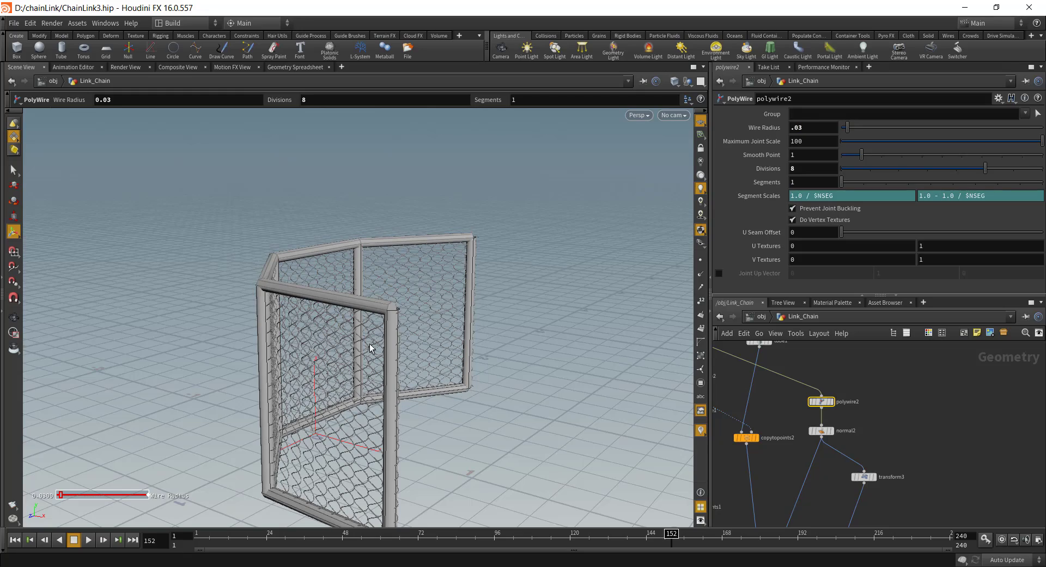
- Examine the thinner top and base rails around the whole fence, from the side and from above
key(Escape)
drag(402, 338, 289, 379)
key(Return)
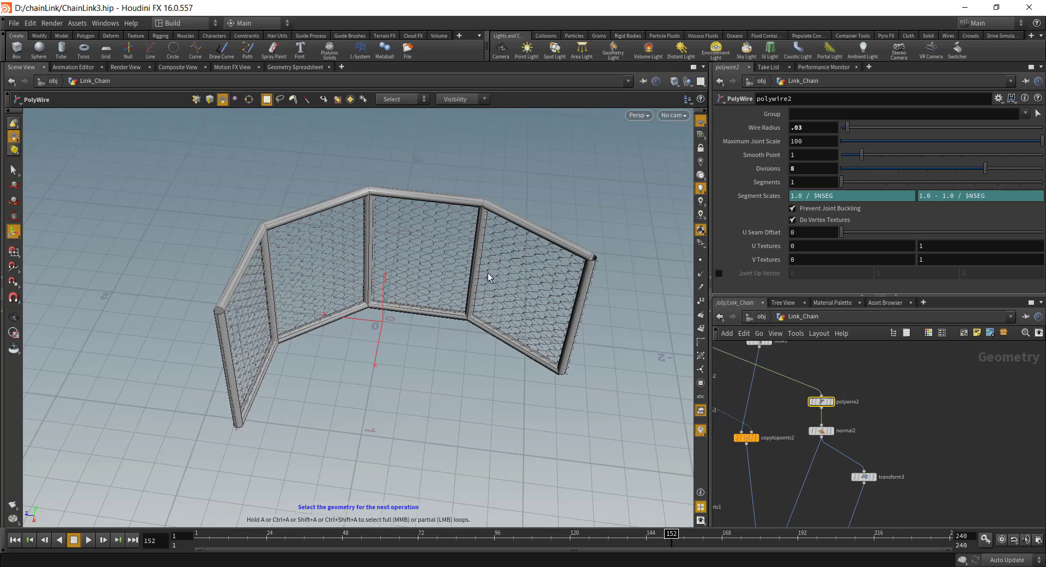
key(Escape)
drag(459, 328, 395, 316)
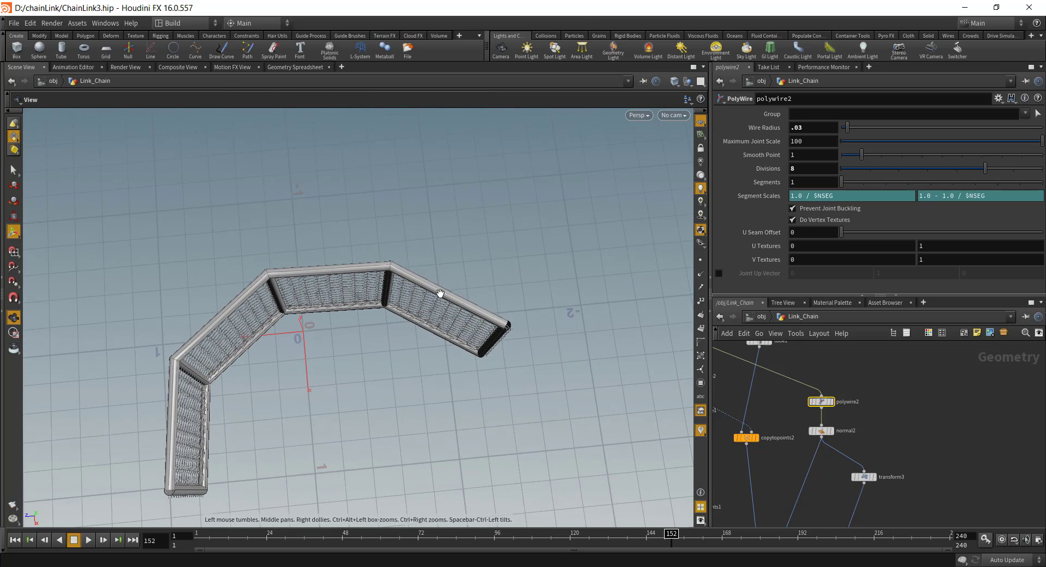
key(space)
drag(299, 394, 389, 303)
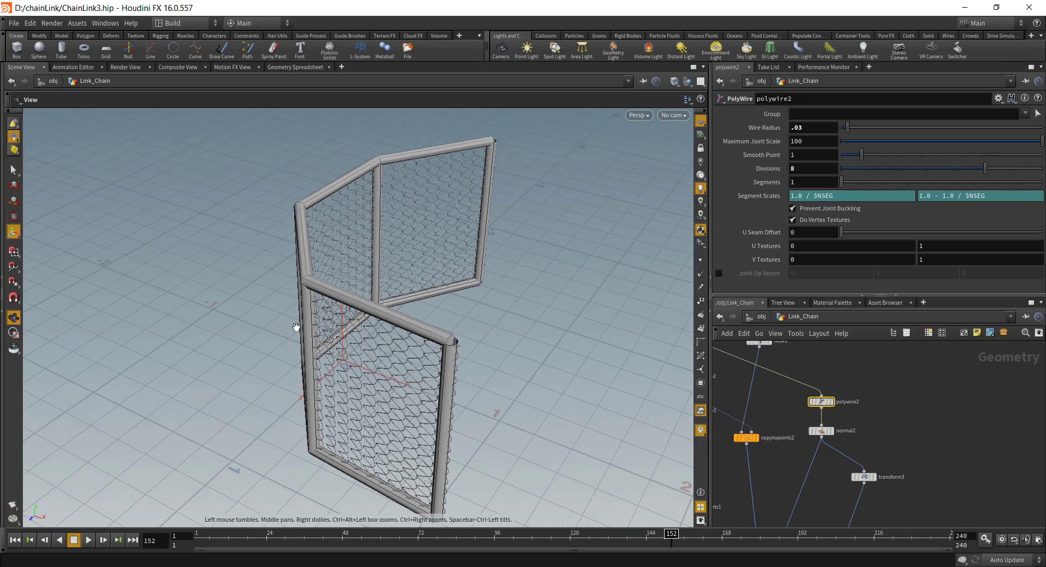
middle_drag(391, 315, 338, 309)
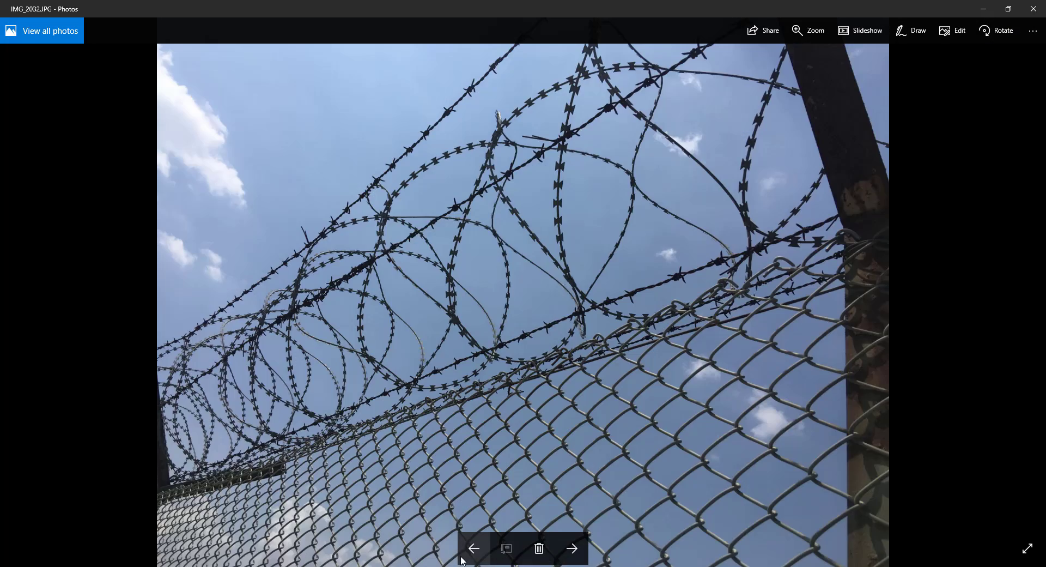
- Switch to Photos and study the reference close-up of the barbed wire and the angled post arm
click(473, 549)
scroll(573, 326, up, 2)
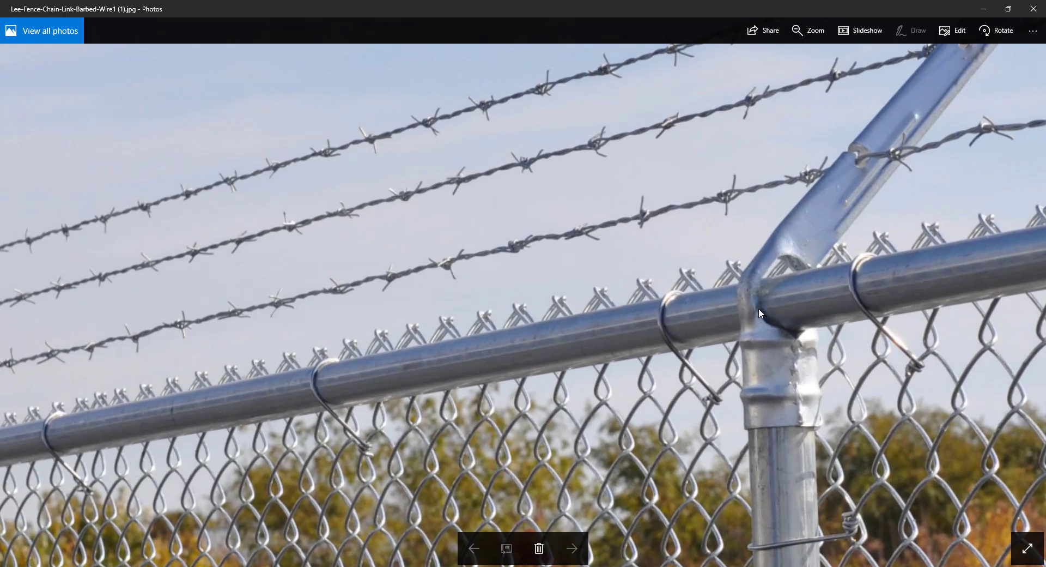
drag(759, 309, 478, 95)
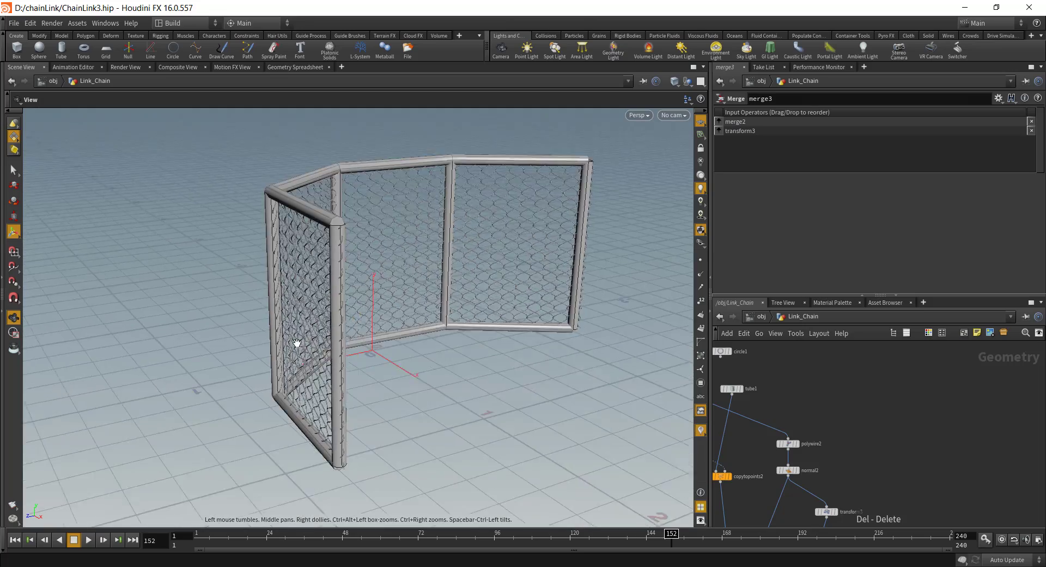
- Switch back to Houdini and examine the tops of the posts and the top rail on the merged fence
drag(297, 343, 412, 214)
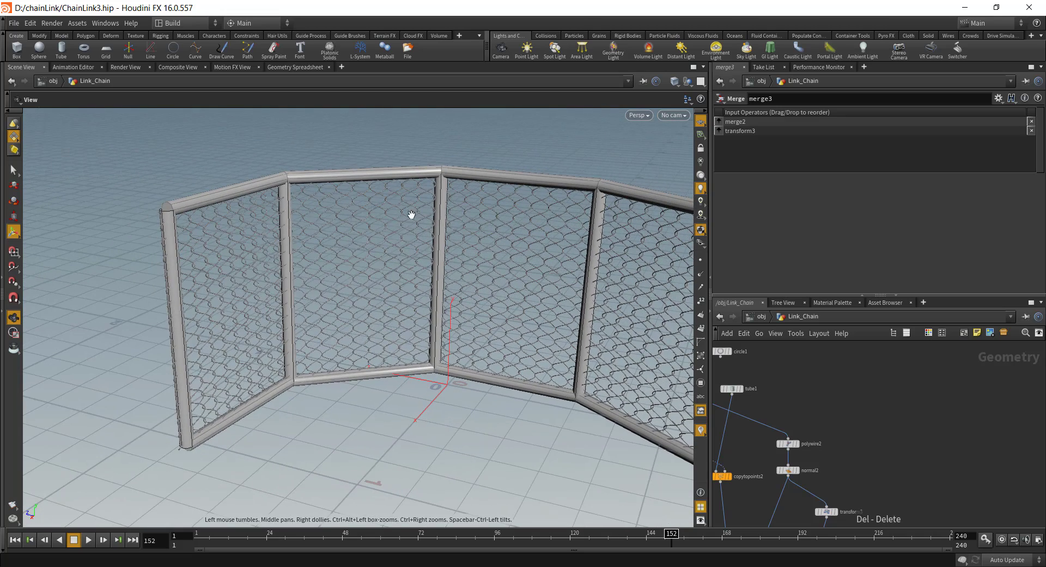
key(Escape)
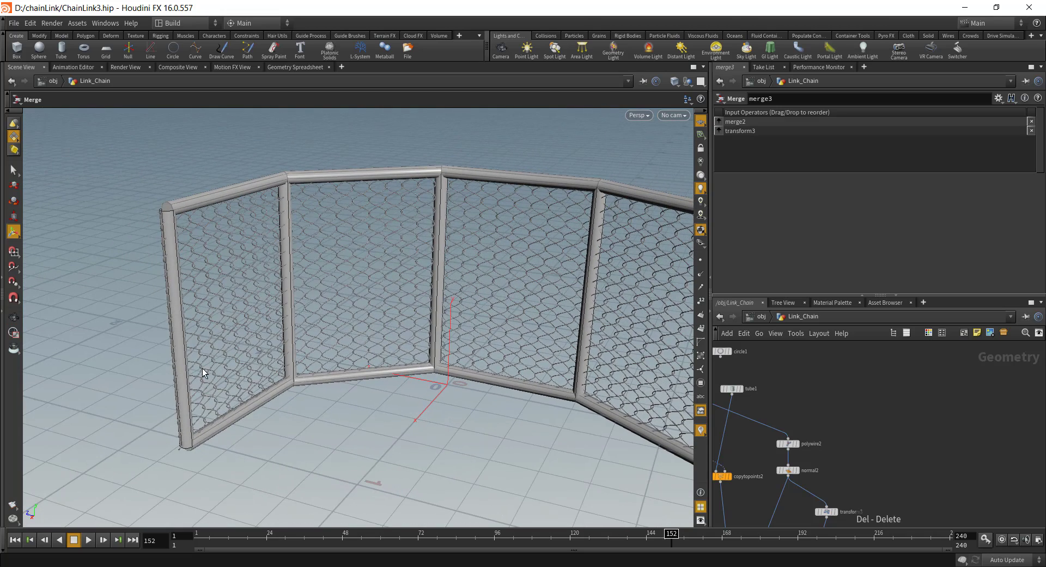
key(Escape)
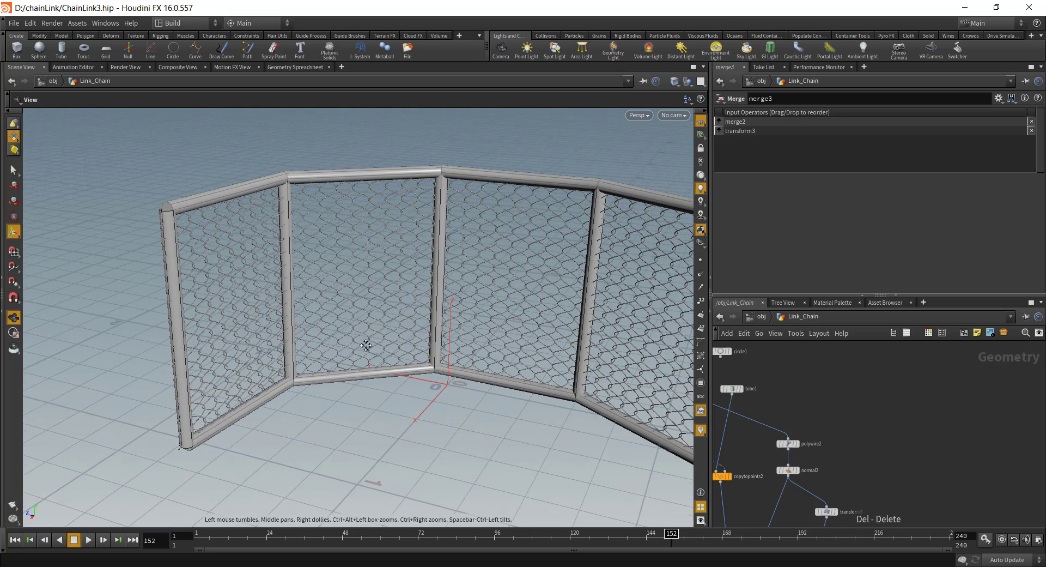
mouse_move(362, 346)
mouse_down()
mouse_move(381, 369)
mouse_move(348, 360)
mouse_up()
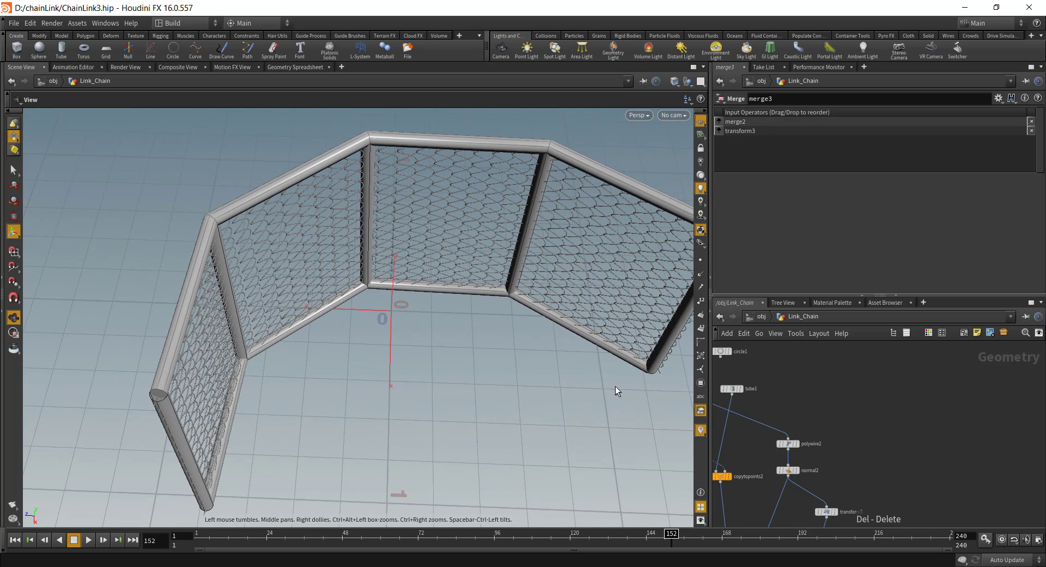
key(Escape)
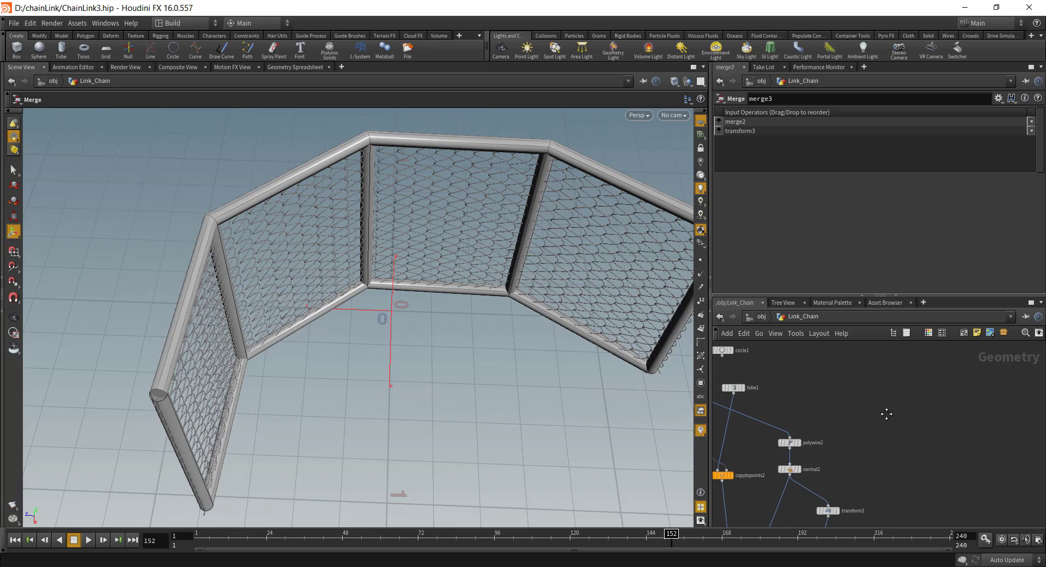
middle_drag(888, 413, 947, 407)
key(Escape)
drag(311, 381, 327, 444)
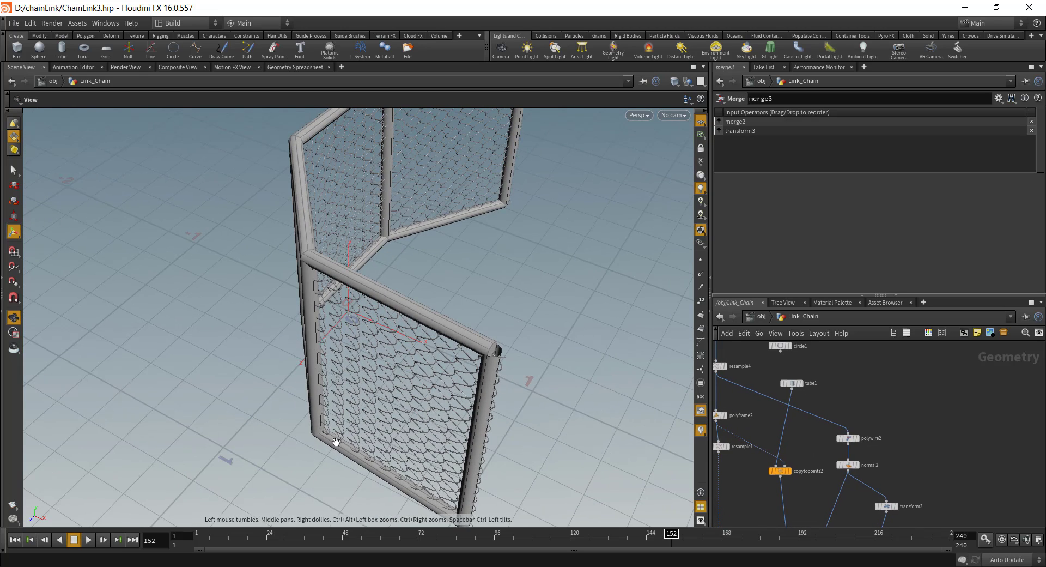
key(Escape)
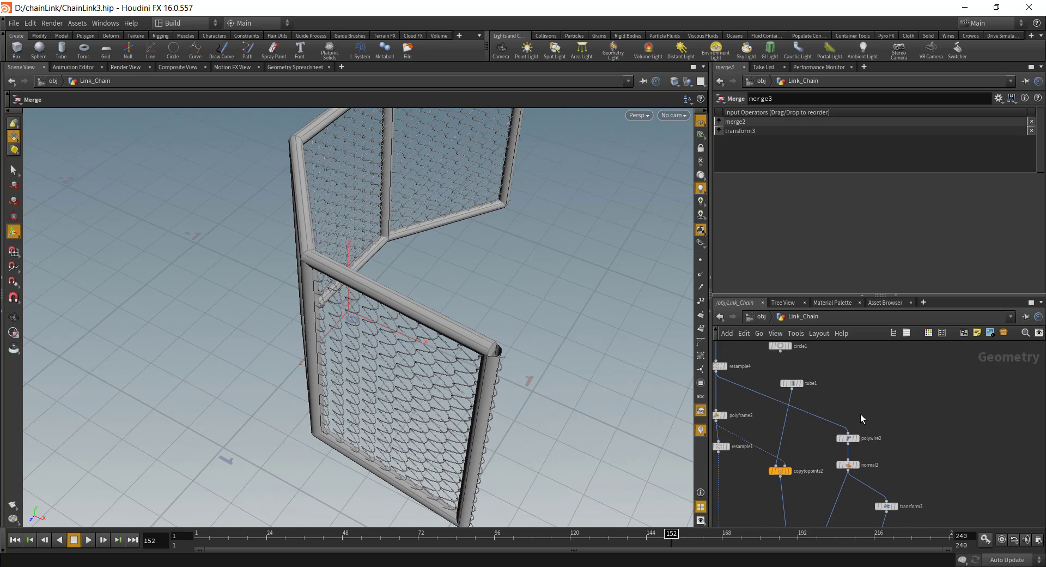
- Move circle1 higher in the network, branch a PolyFrame node off resample4 near tube1, and display it
middle_drag(864, 419, 879, 469)
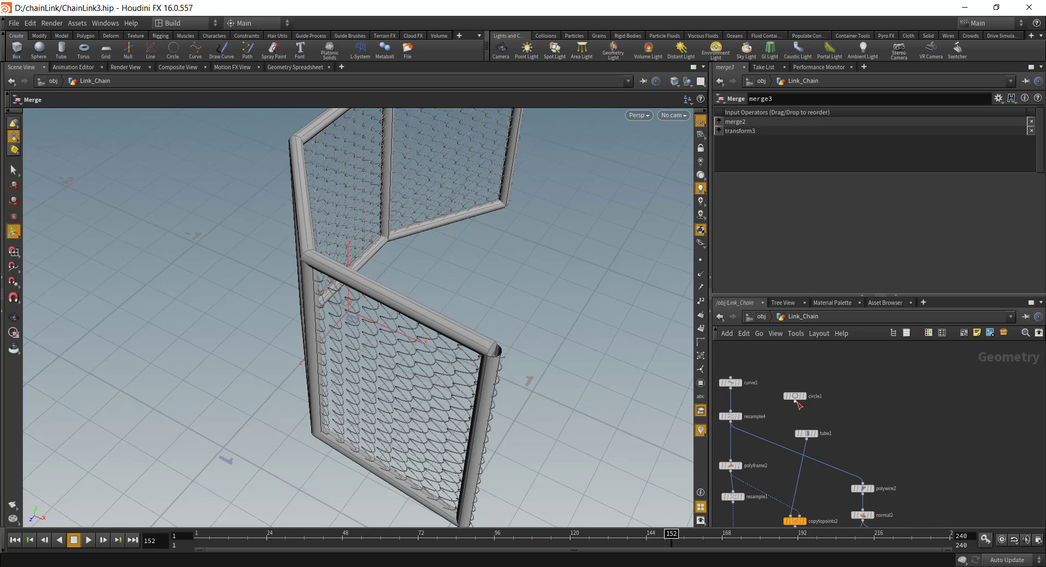
drag(796, 402, 804, 371)
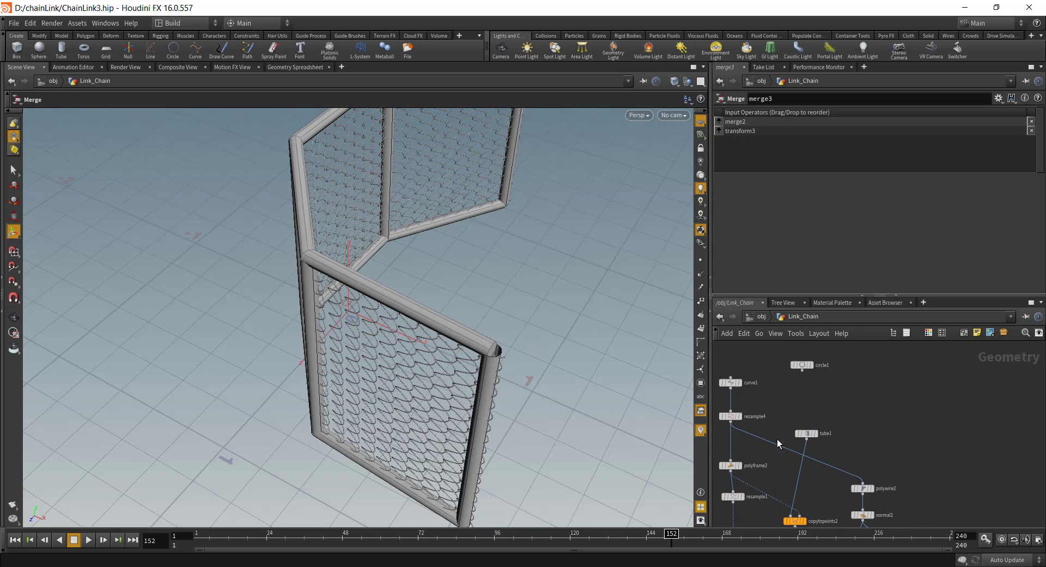
middle_drag(813, 432, 901, 399)
scroll(768, 398, up, 3)
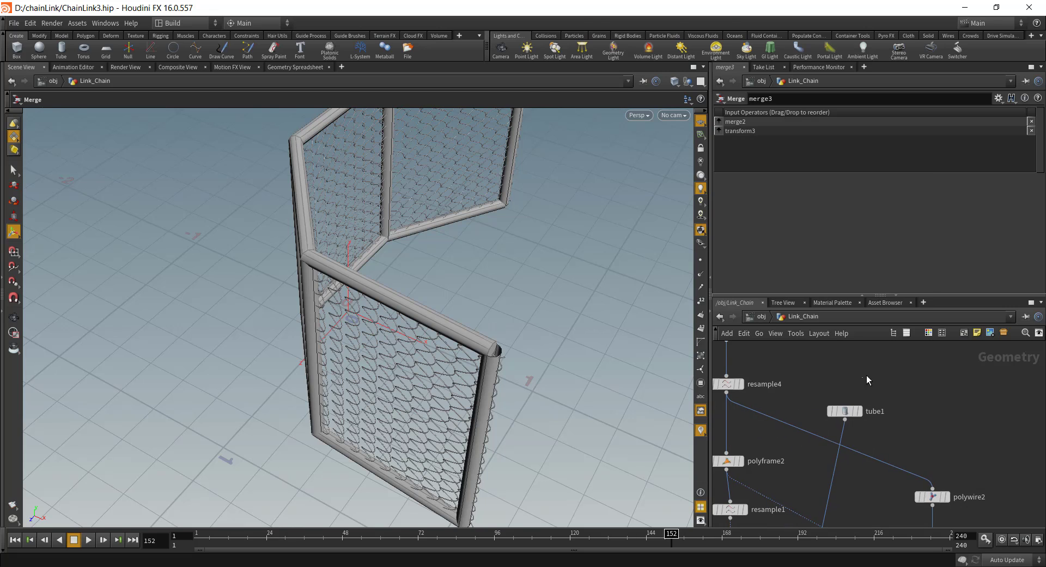
key(Tab)
click(843, 378)
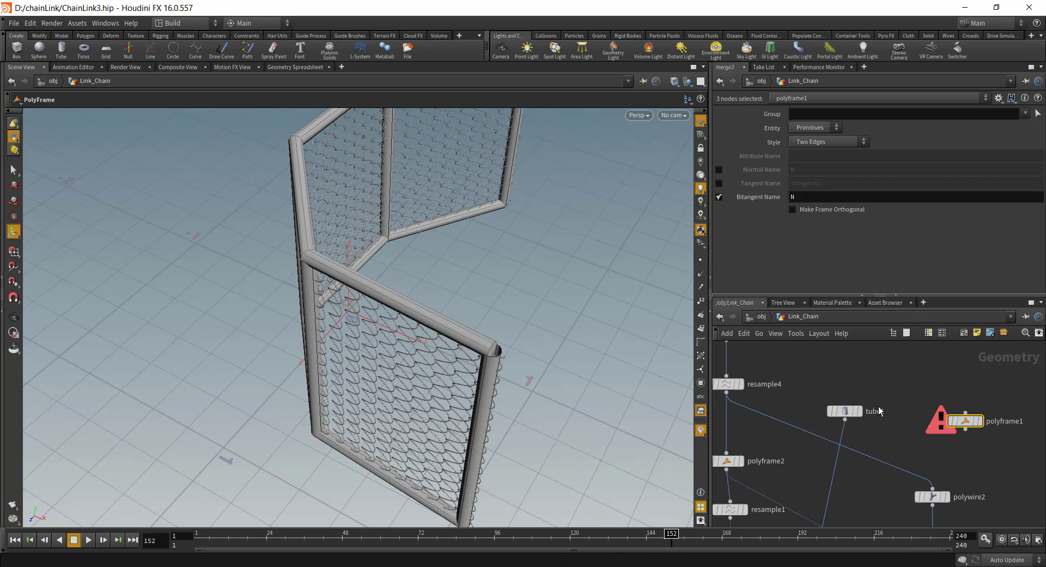
click(732, 396)
click(965, 412)
drag(972, 423, 885, 386)
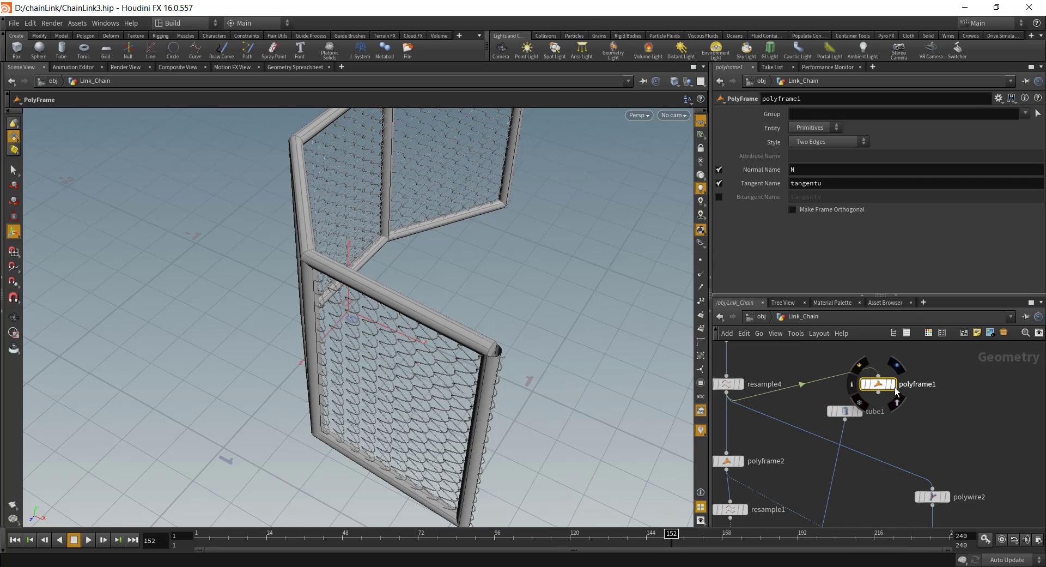
click(894, 386)
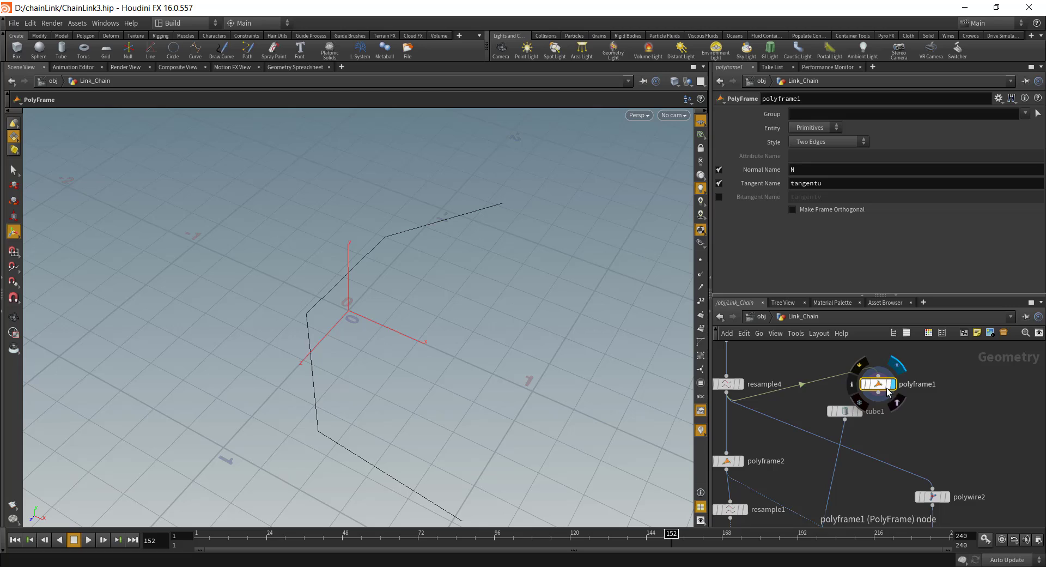
- Turn off Normal Name and Tangent Name on polyframe1, and enable Bitangent Name with the value N
click(719, 170)
click(719, 183)
drag(721, 198, 822, 196)
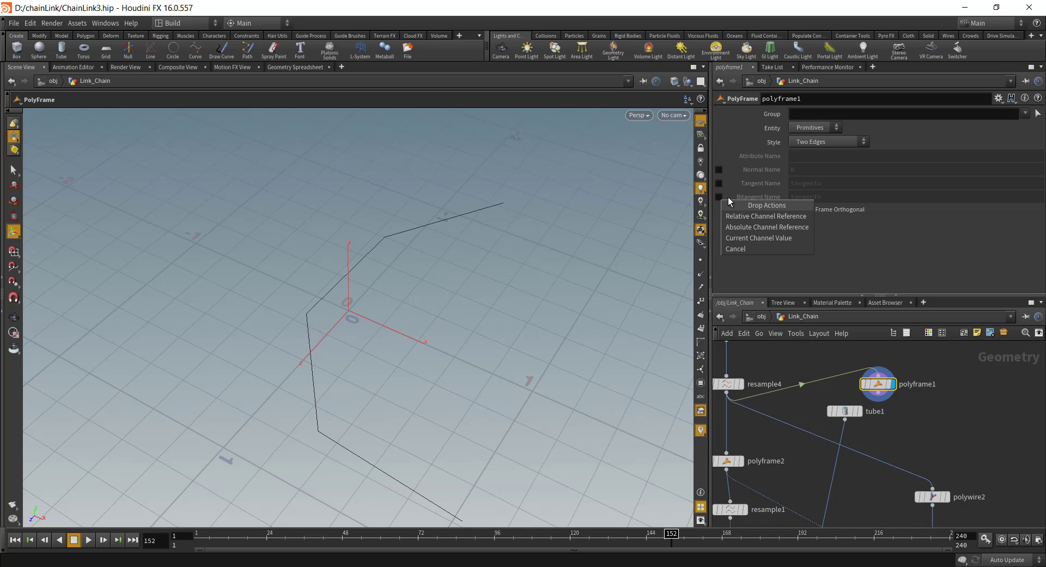
click(719, 198)
double_click(814, 197)
text(N)
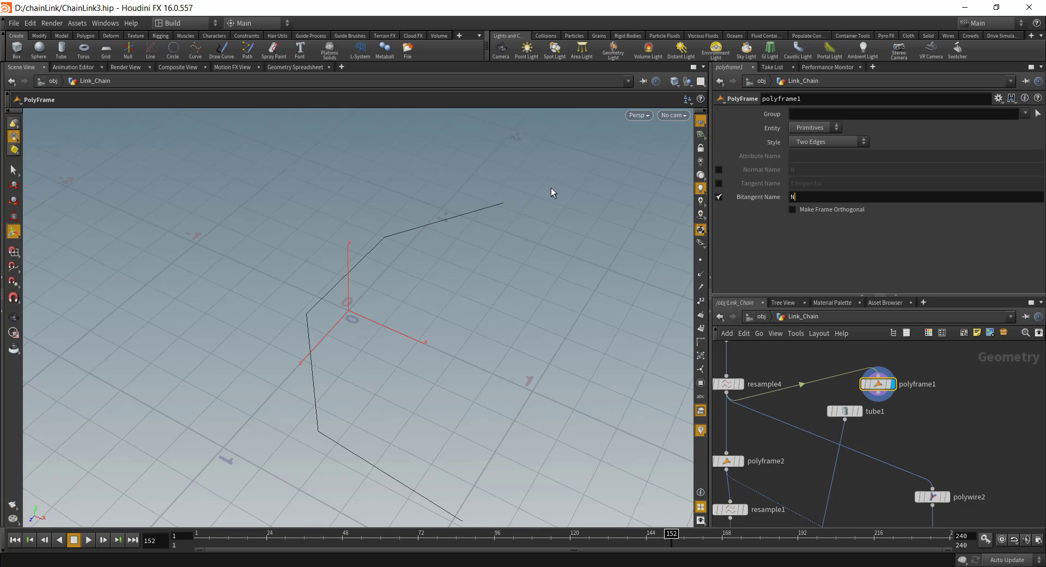
click(921, 412)
middle_drag(921, 413, 848, 415)
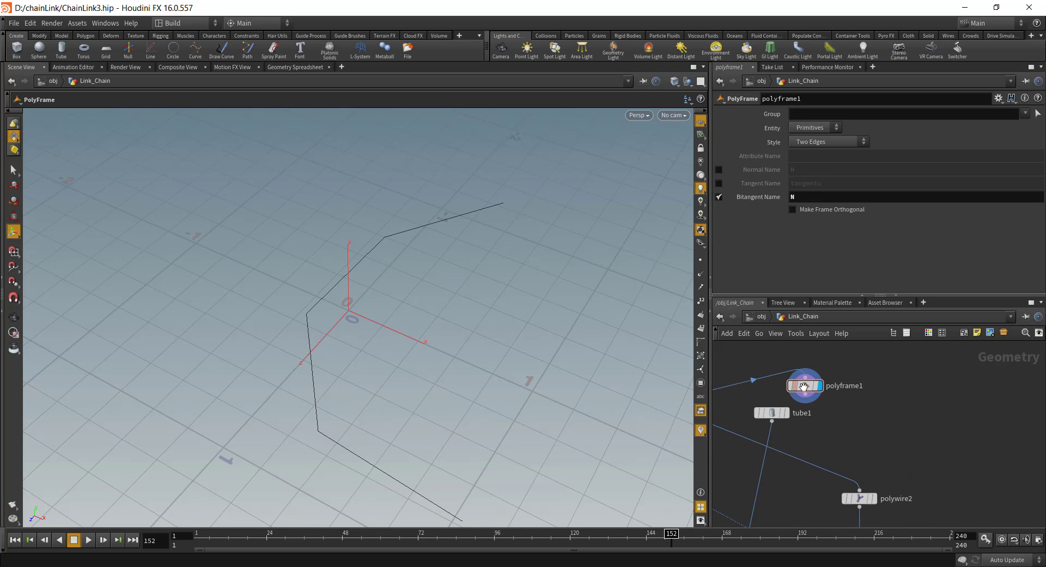
- Add an Attribute Wrangle after polyframe1, display it, and enter the expression @P += @N * ch('offset');
drag(808, 389, 862, 402)
middle_drag(827, 411, 778, 401)
click(813, 397)
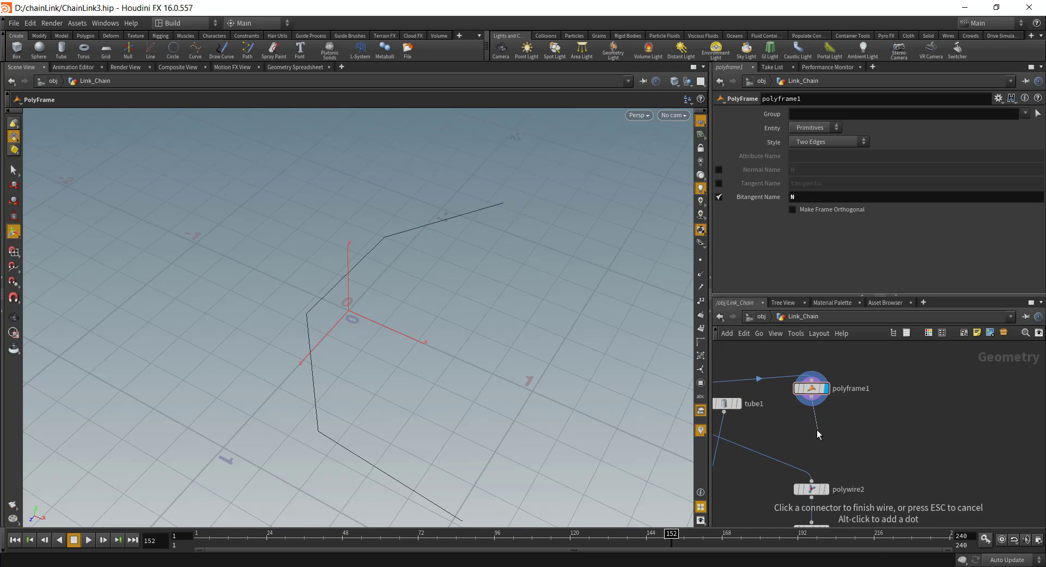
key(Tab)
text(wr)
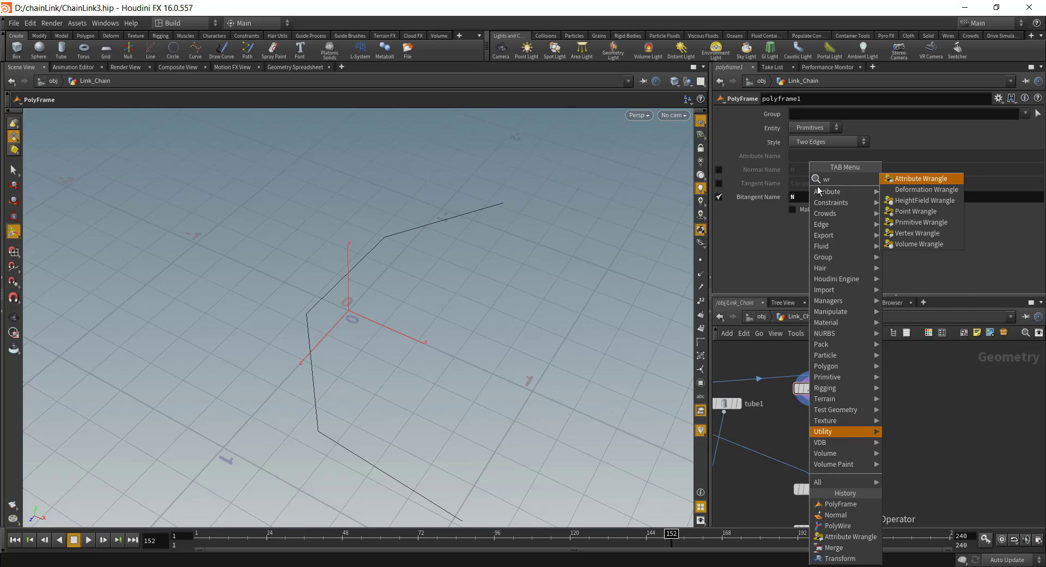
click(933, 180)
click(815, 430)
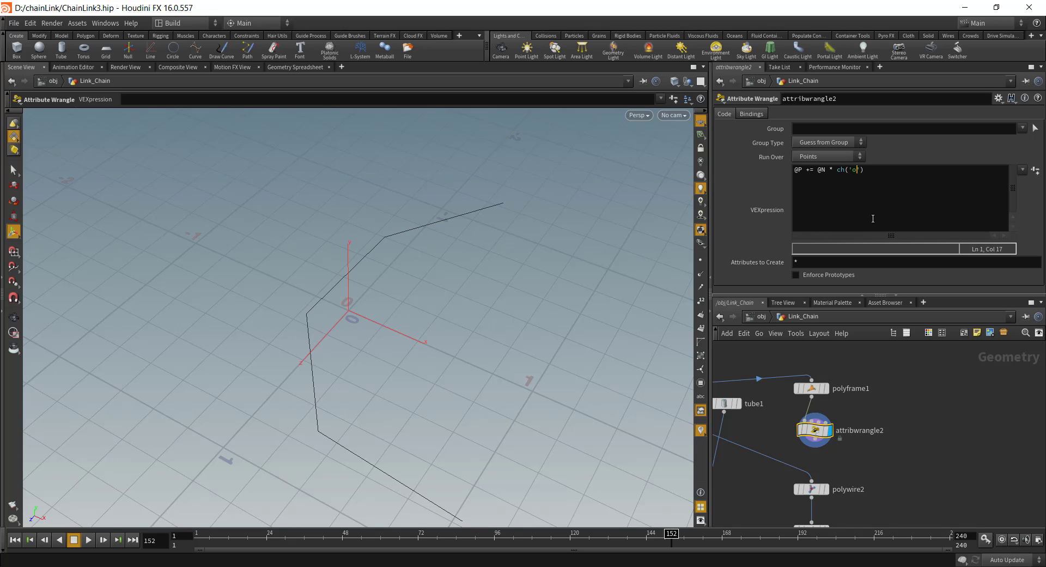
text(ffset)
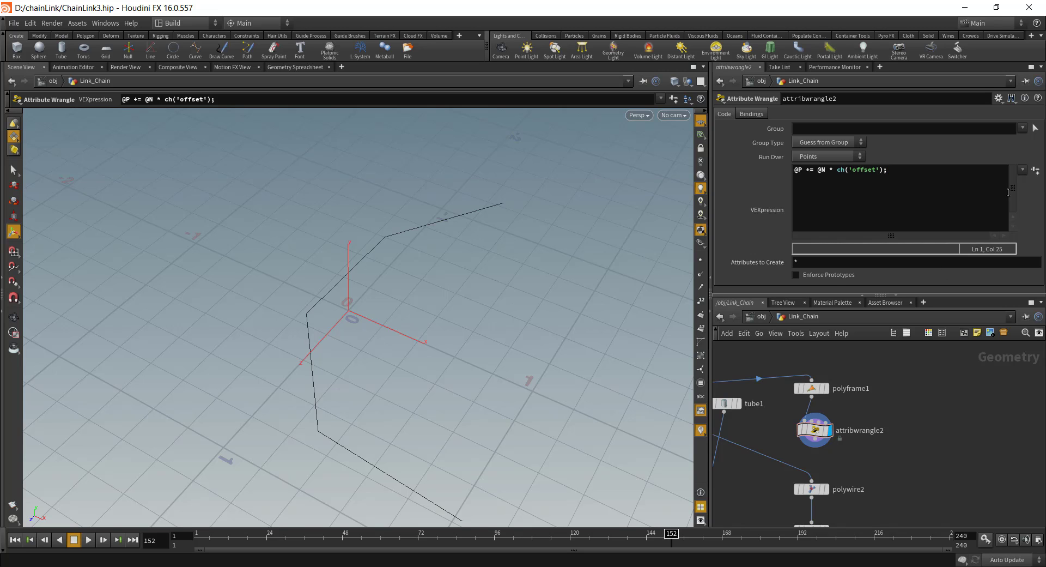
- Create the Offset parameter from the wrangle's code, try small positive and negative offsets on the curve, and reset it to 0
click(1036, 171)
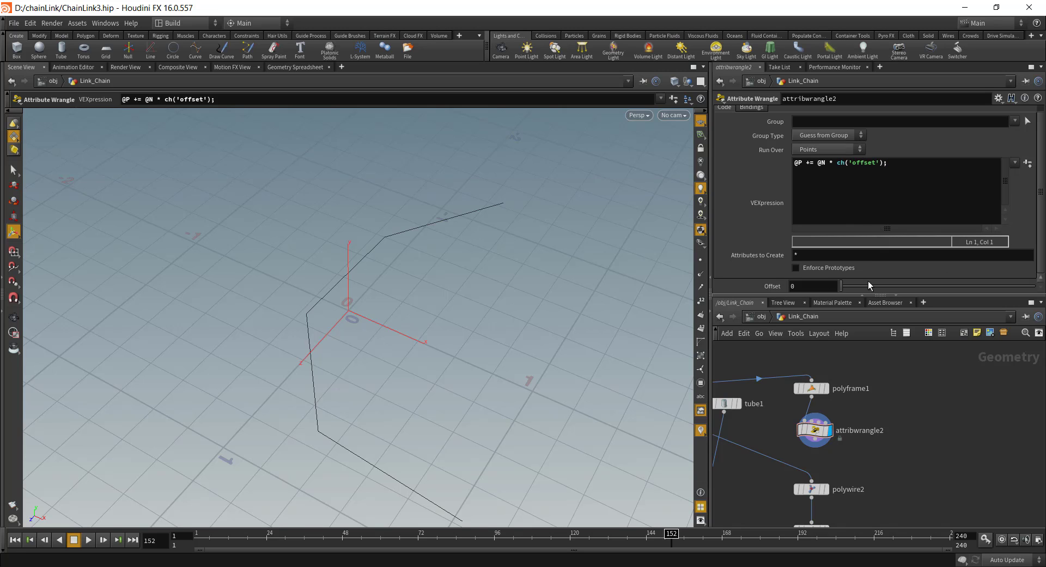
mouse_move(843, 286)
mouse_down()
mouse_move(893, 287)
mouse_move(830, 289)
mouse_up()
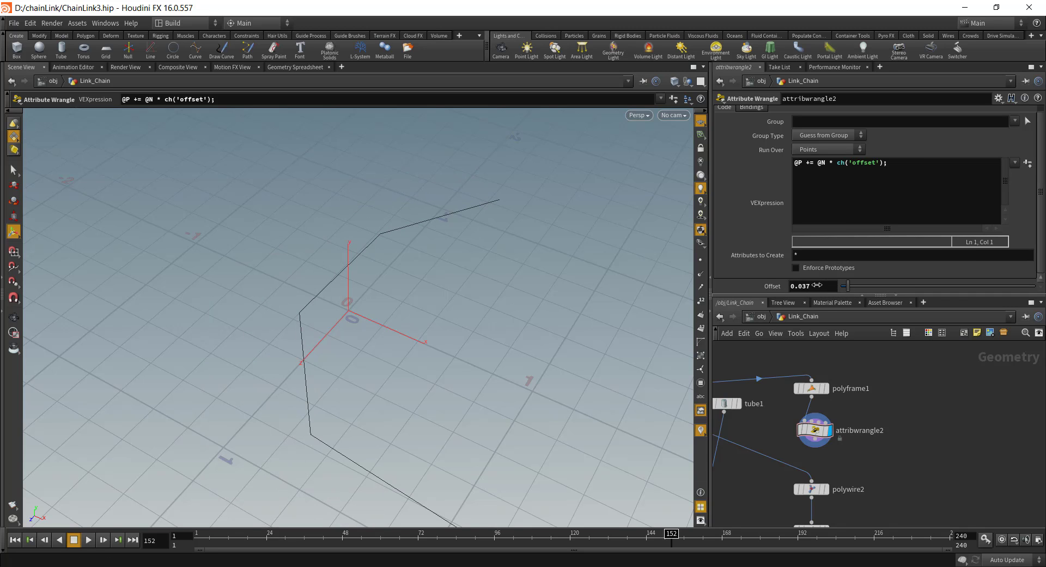
mouse_move(815, 285)
middle_down()
mouse_move(747, 298)
mouse_move(806, 283)
middle_up()
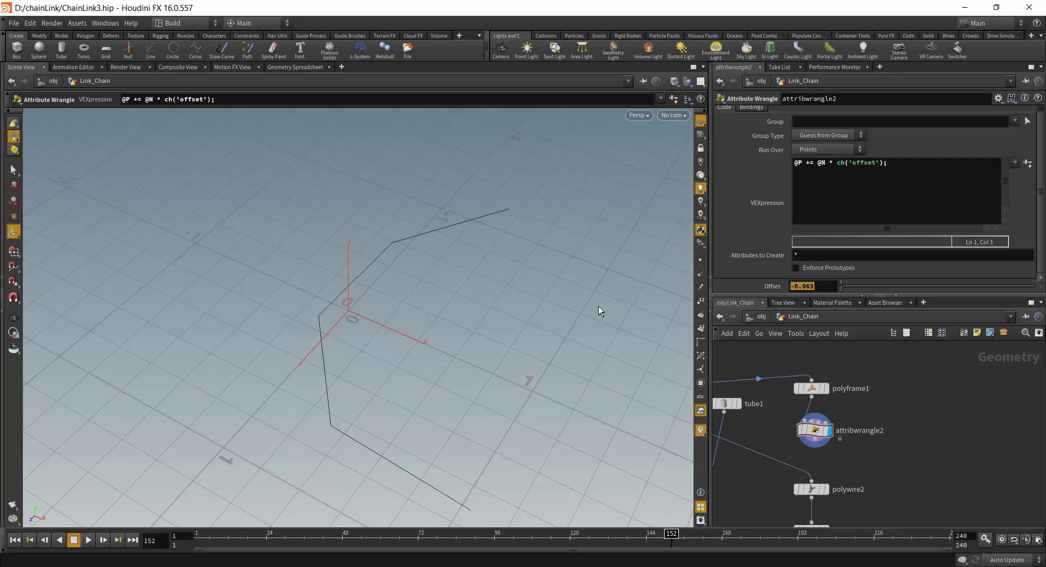
text(.)
key(Return)
- Wire the output of attribwrangle2 into polywire2 and display the merged fence with posts and base rail
scroll(909, 406, down, 5)
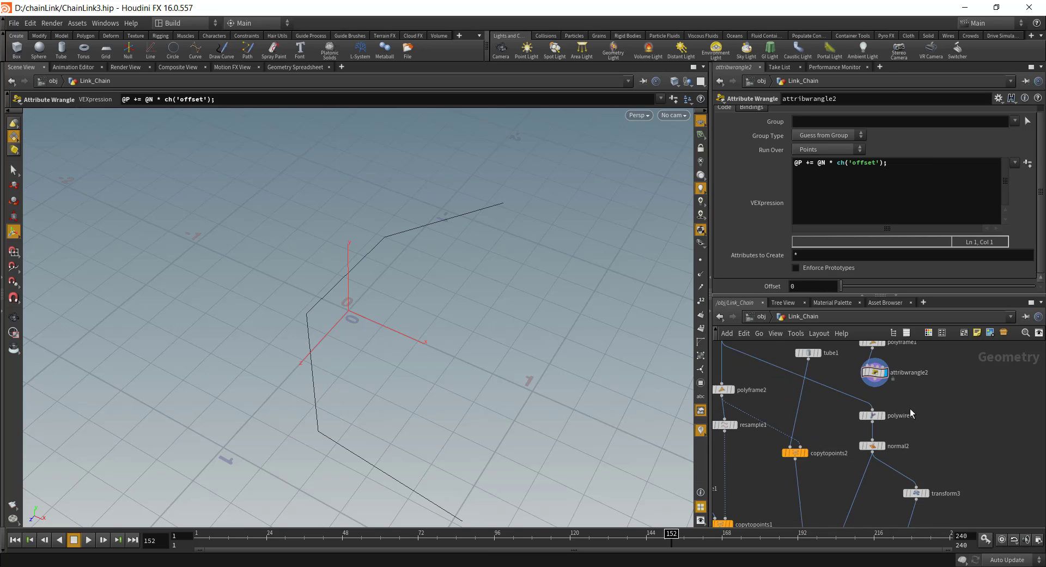
middle_drag(893, 456, 861, 470)
scroll(847, 431, up, 3)
middle_drag(833, 393, 825, 359)
click(819, 376)
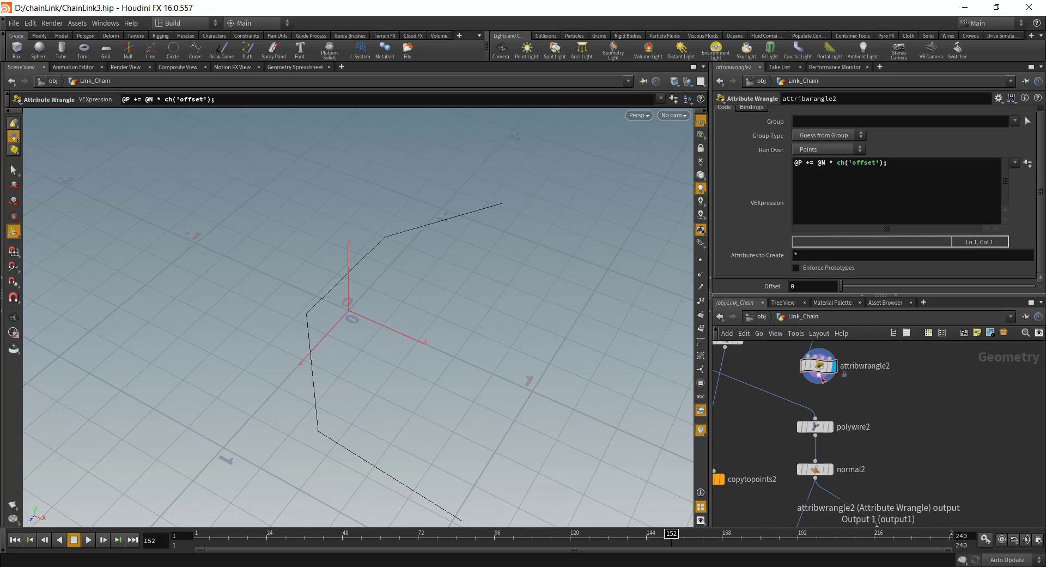
click(836, 416)
middle_drag(885, 493, 887, 365)
click(880, 430)
- Try an Offset of .05 on attribwrangle2 to move the base rail away from the chain link
scroll(894, 414, down, 1)
middle_drag(899, 376, 909, 500)
click(827, 438)
drag(841, 286, 895, 294)
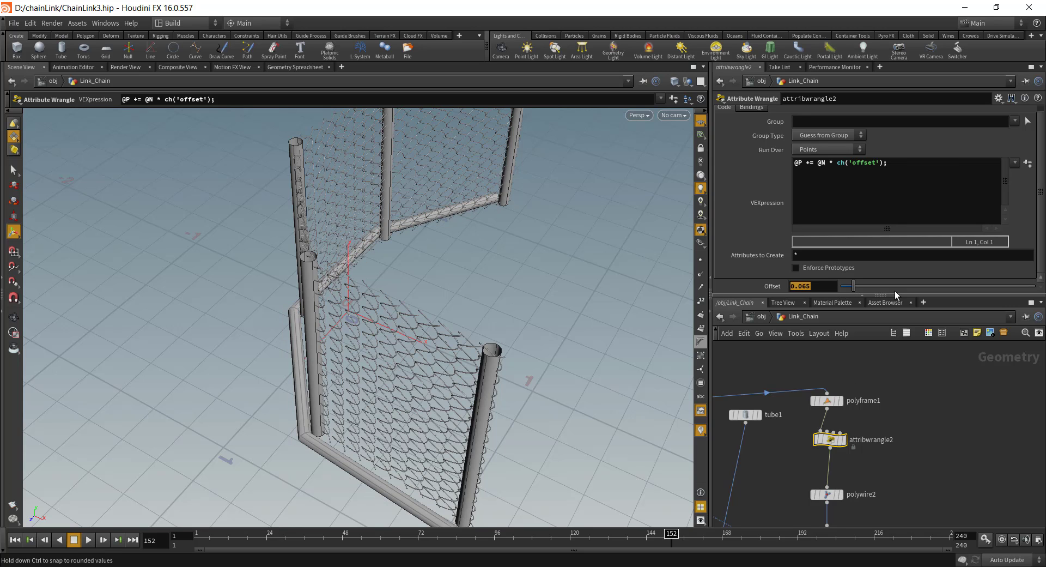
text(.05)
key(Return)
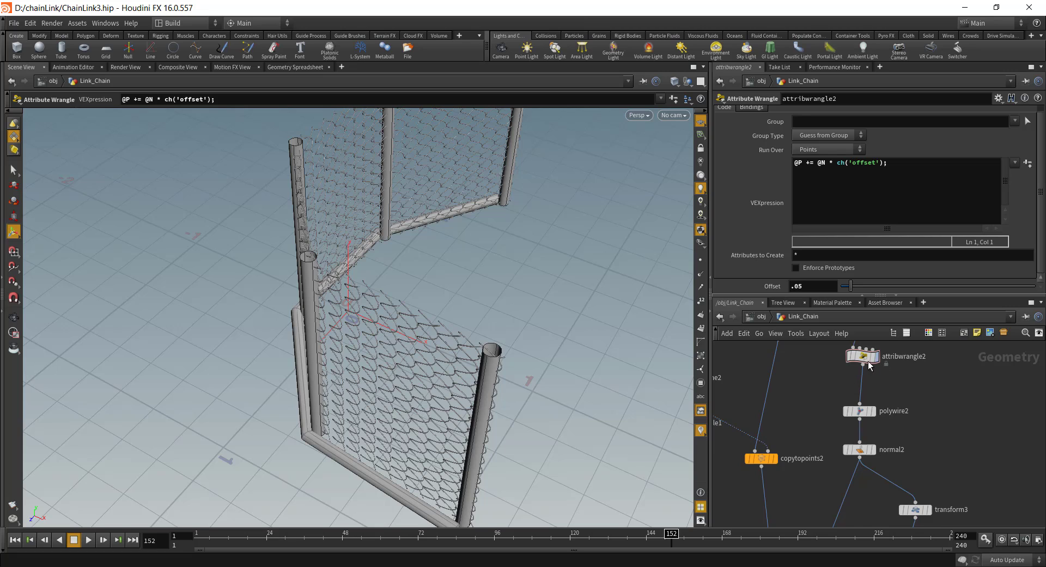
- Rewire the second input of copytopoints2 to attribwrangle2 so the posts follow the offset curve
click(869, 365)
click(768, 451)
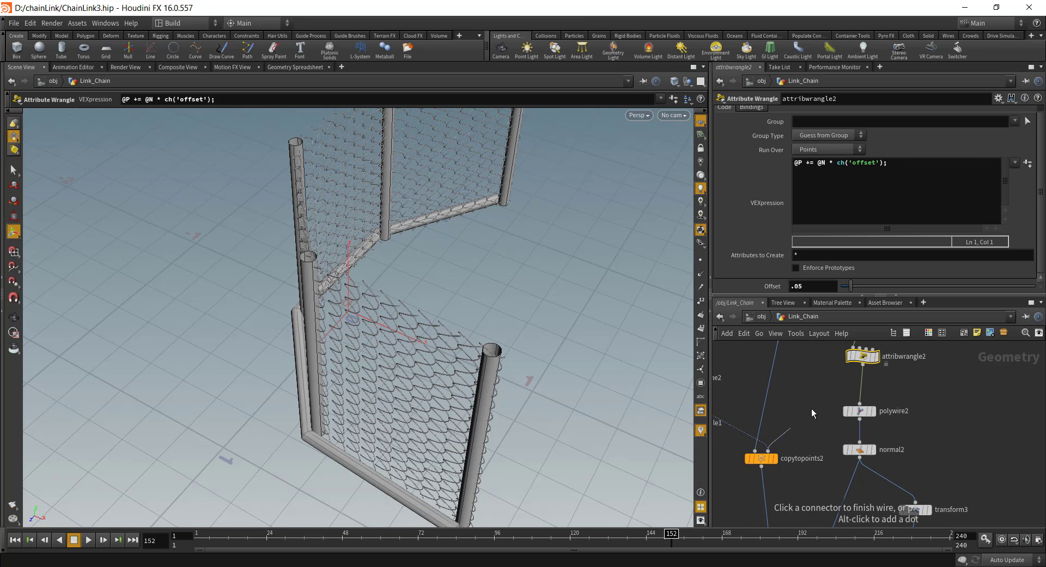
click(862, 364)
key(Escape)
- Compare the posts with the chain link mesh and set the Offset of attribwrangle2 to .035
drag(446, 392, 405, 436)
drag(479, 420, 363, 421)
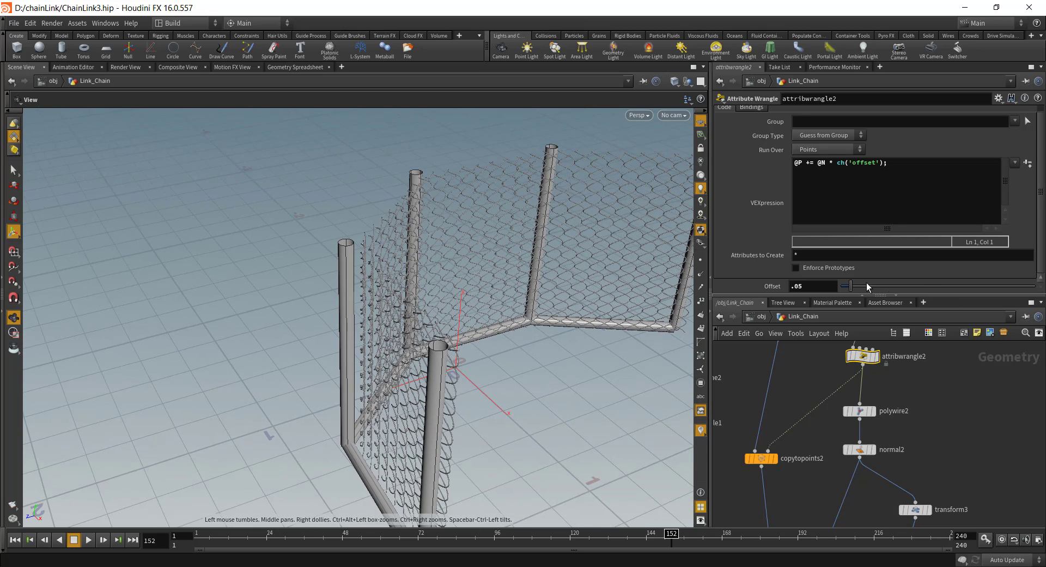
drag(804, 287, 731, 297)
text(.)
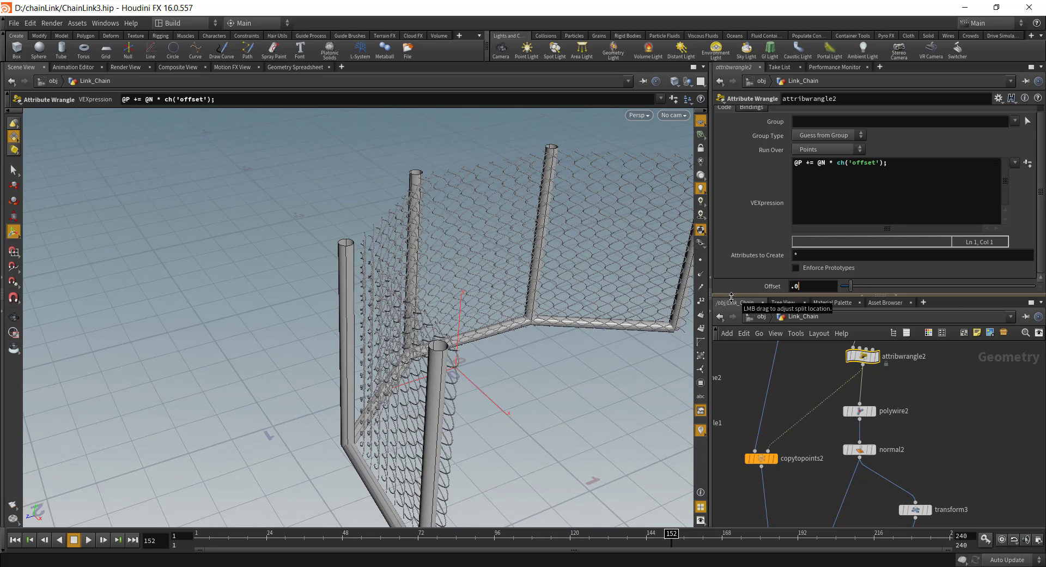
text(03)
key(Return)
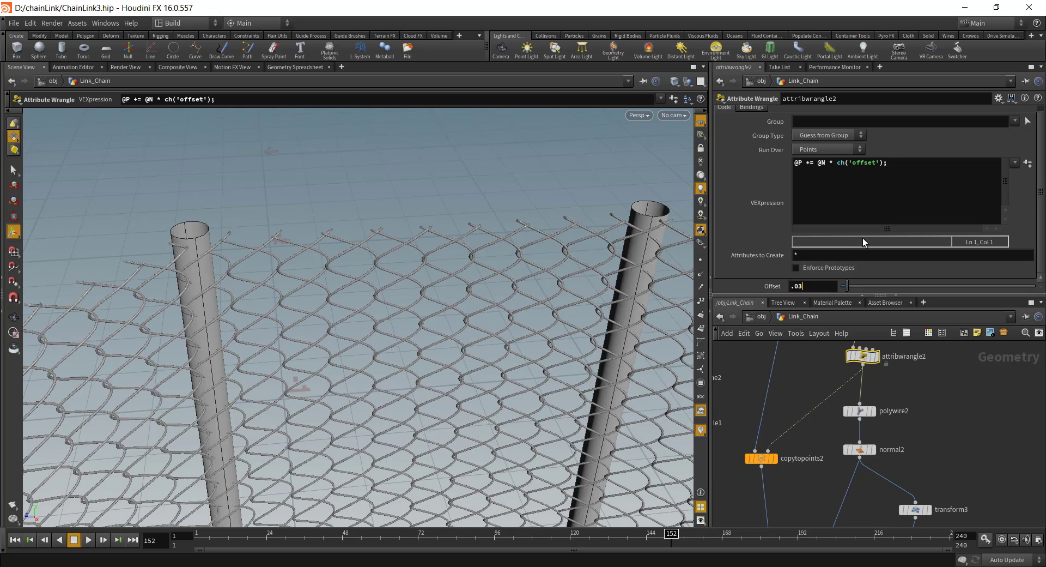
text(5)
key(Return)
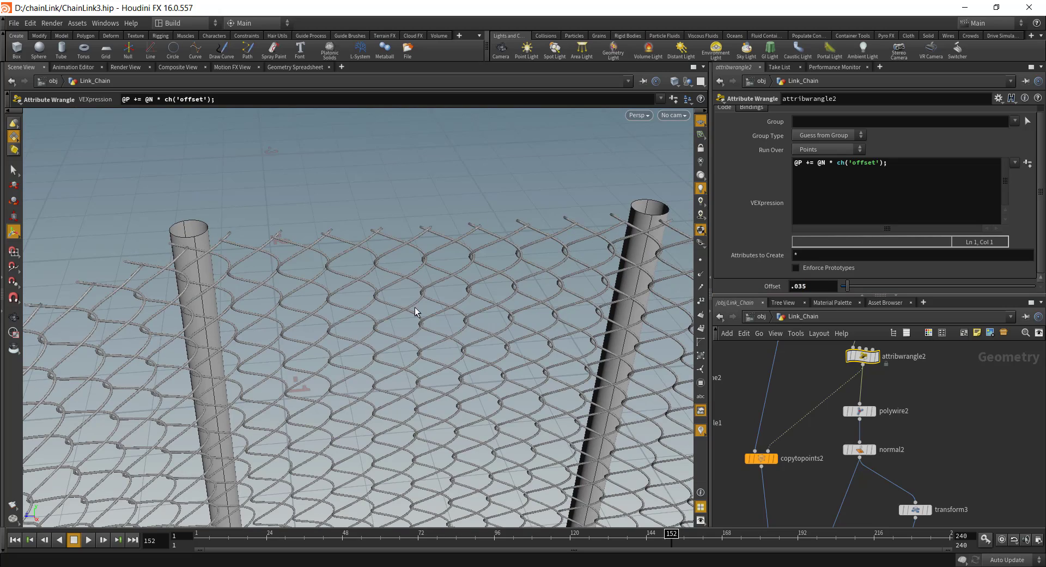
- Display merge3 and examine how the offset posts, rails and mesh line up around the fence
key(space)
drag(414, 311, 598, 326)
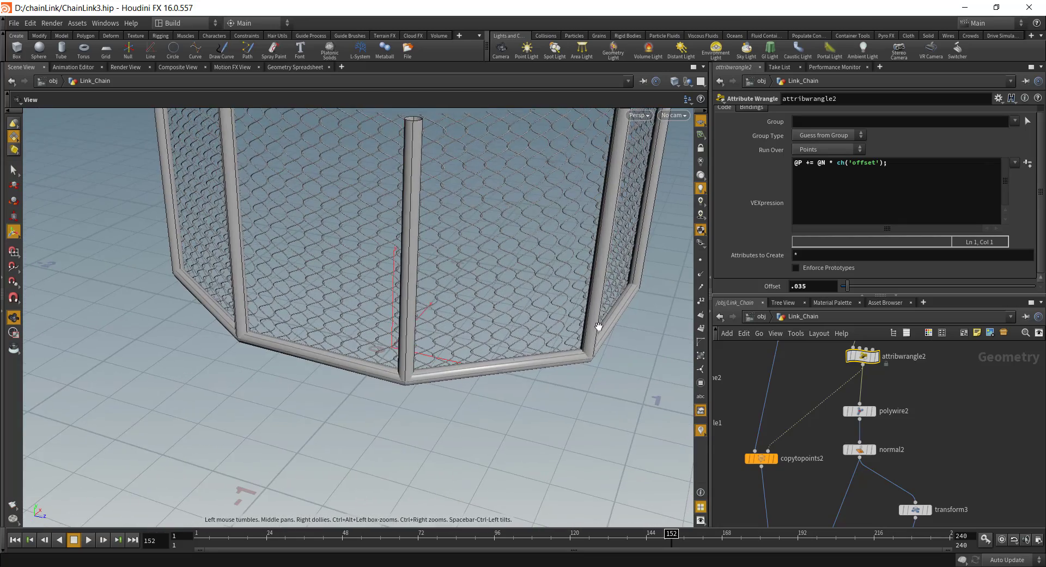
drag(439, 404, 470, 350)
middle_drag(470, 350, 484, 356)
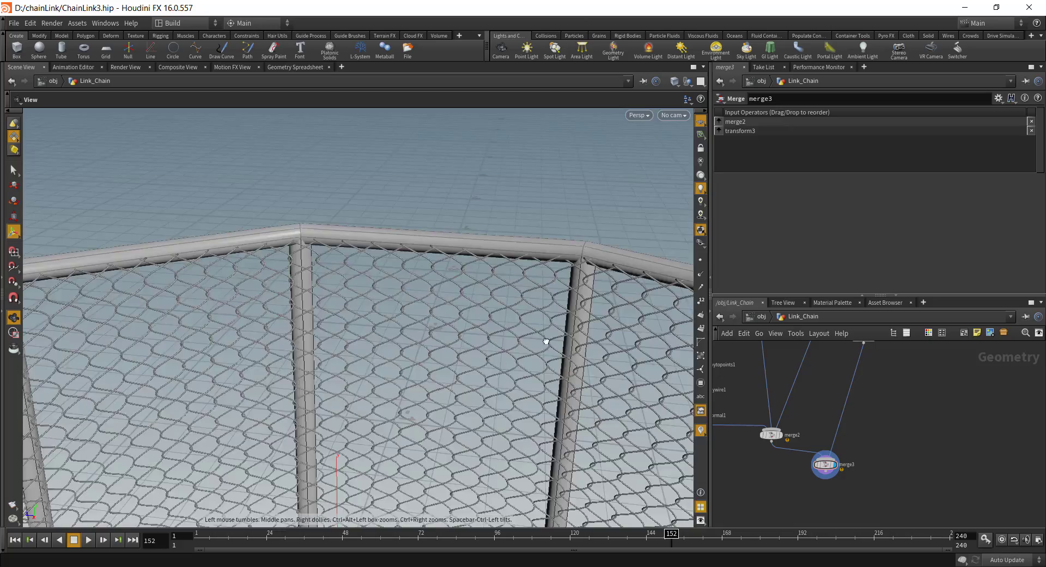
drag(548, 342, 539, 295)
right_drag(538, 295, 409, 341)
drag(409, 341, 464, 371)
right_drag(463, 371, 594, 312)
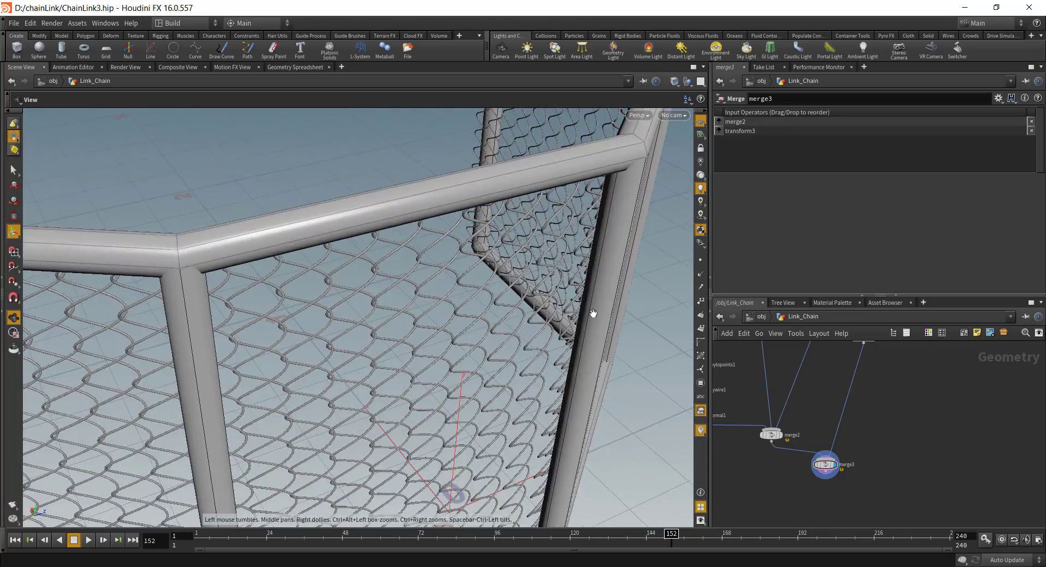
drag(572, 347, 562, 352)
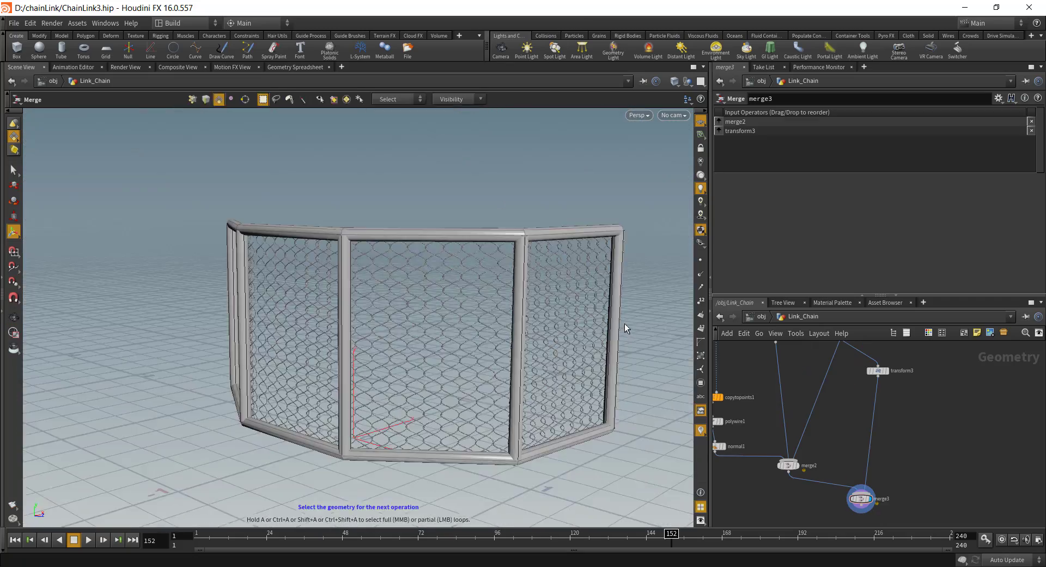
drag(624, 322, 314, 308)
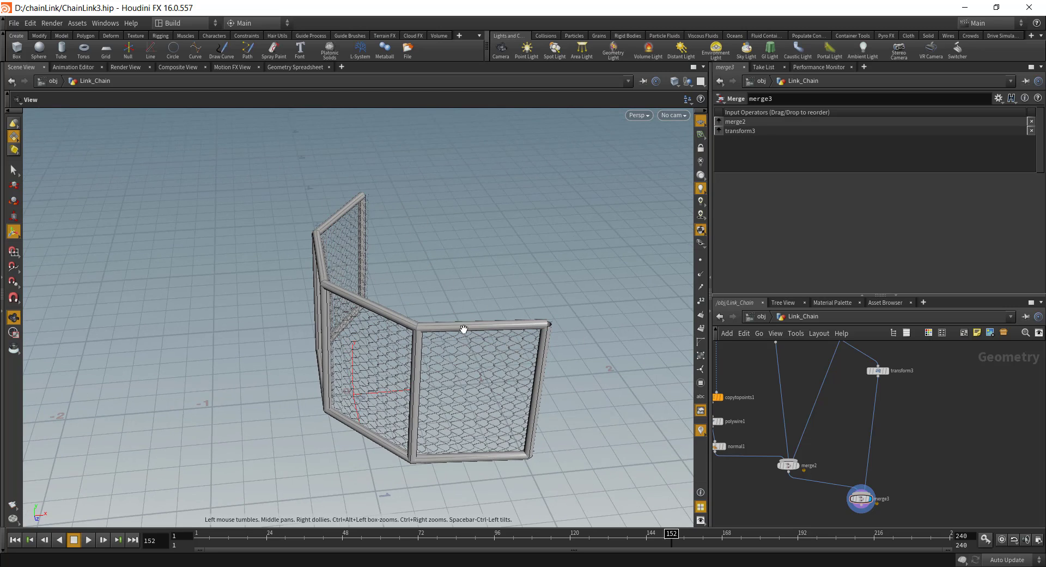
- Set the Length of line1 in the Chain Link group to 2 and check the taller mesh against the posts and top rail
middle_drag(875, 399, 951, 514)
middle_drag(834, 422, 868, 533)
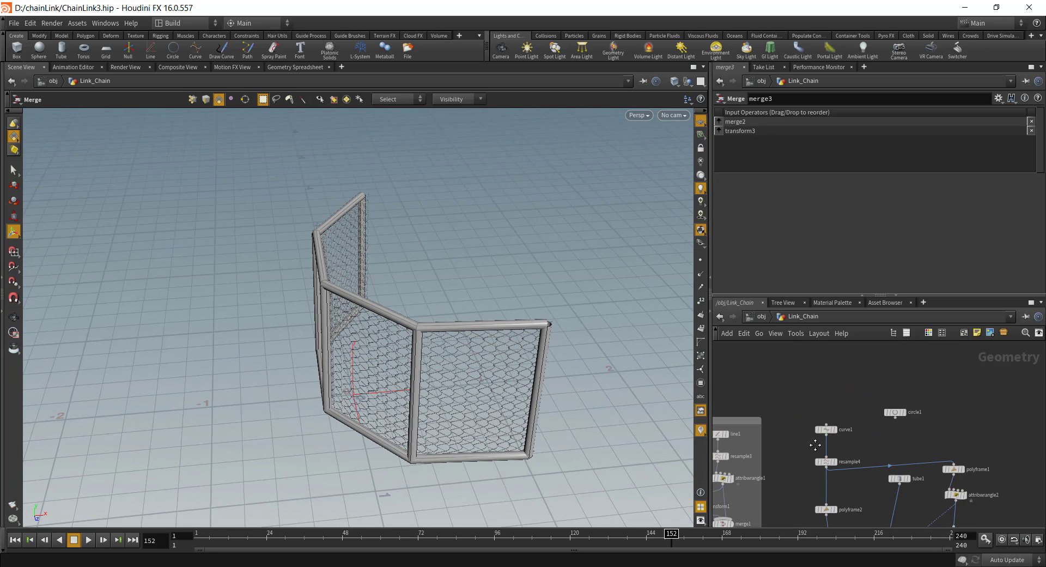
middle_drag(815, 444, 864, 419)
right_drag(864, 420, 788, 359)
middle_drag(787, 359, 866, 350)
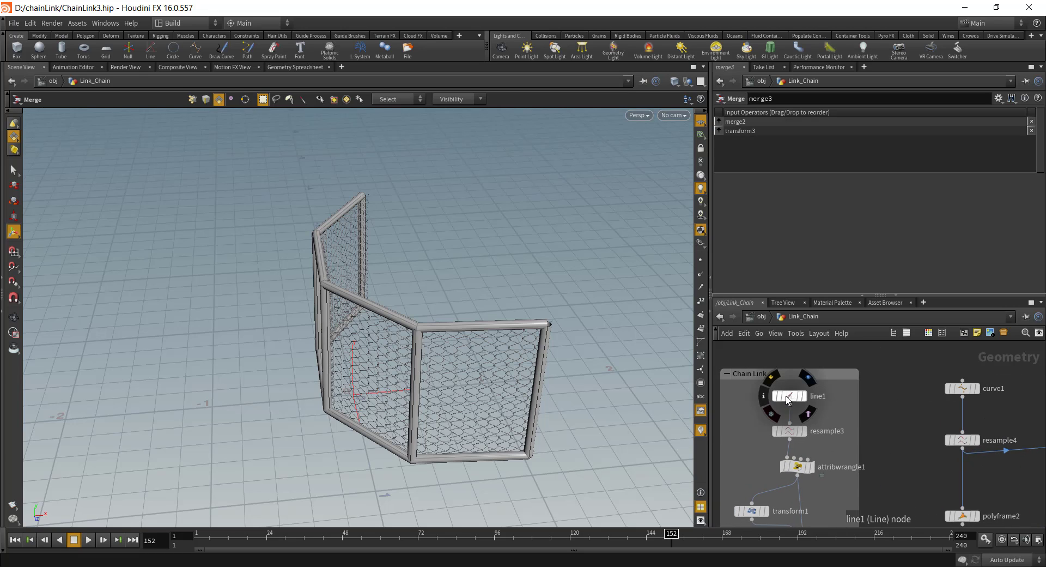
click(790, 397)
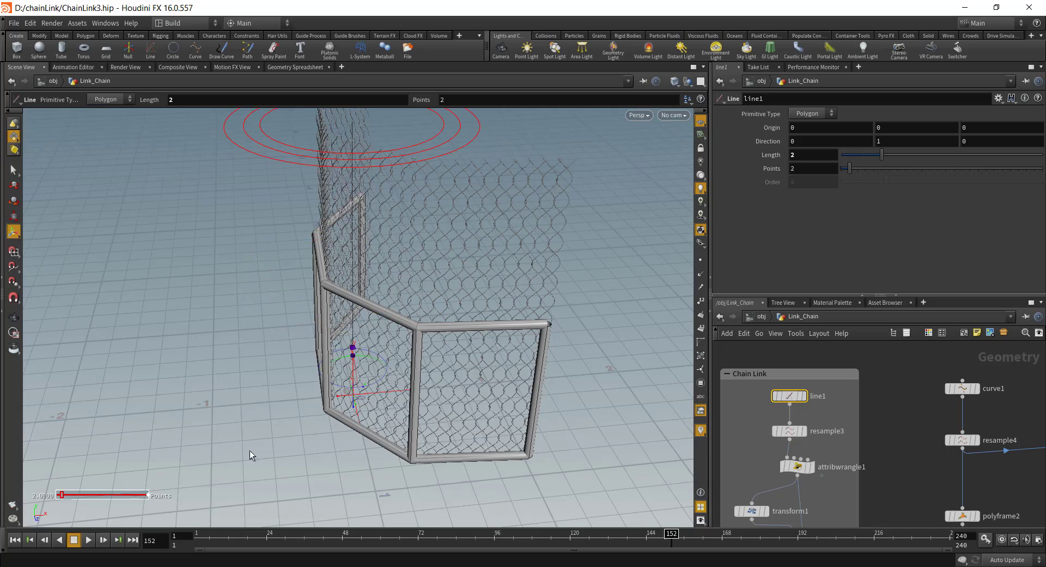
alt+right_drag(381, 358, 407, 352)
alt+middle_drag(407, 352, 399, 389)
alt+drag(416, 381, 492, 293)
key(Return)
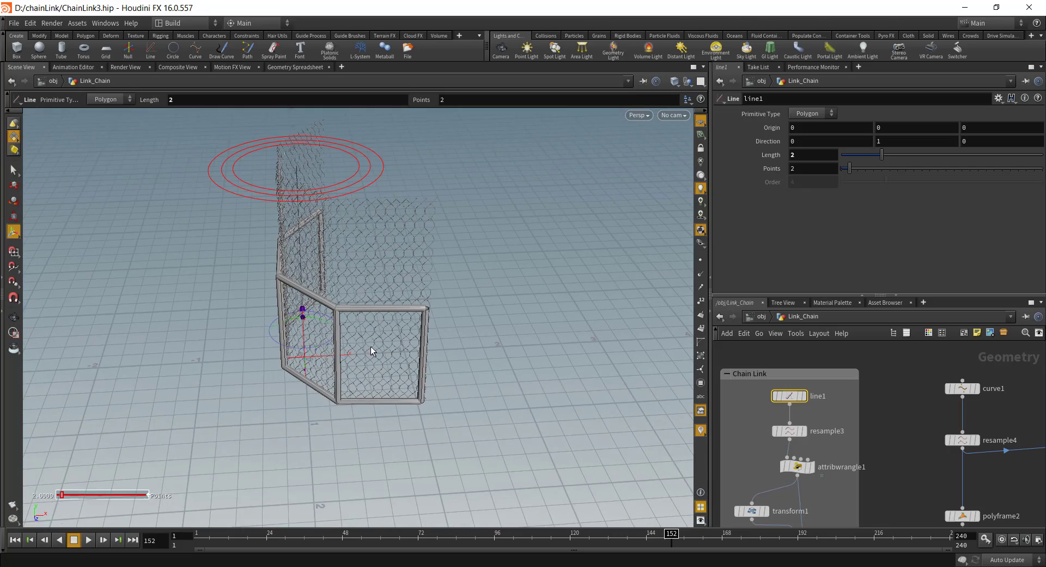
key(Escape)
drag(280, 369, 393, 240)
mouse_move(832, 449)
middle_down()
mouse_move(806, 402)
mouse_move(821, 465)
middle_up()
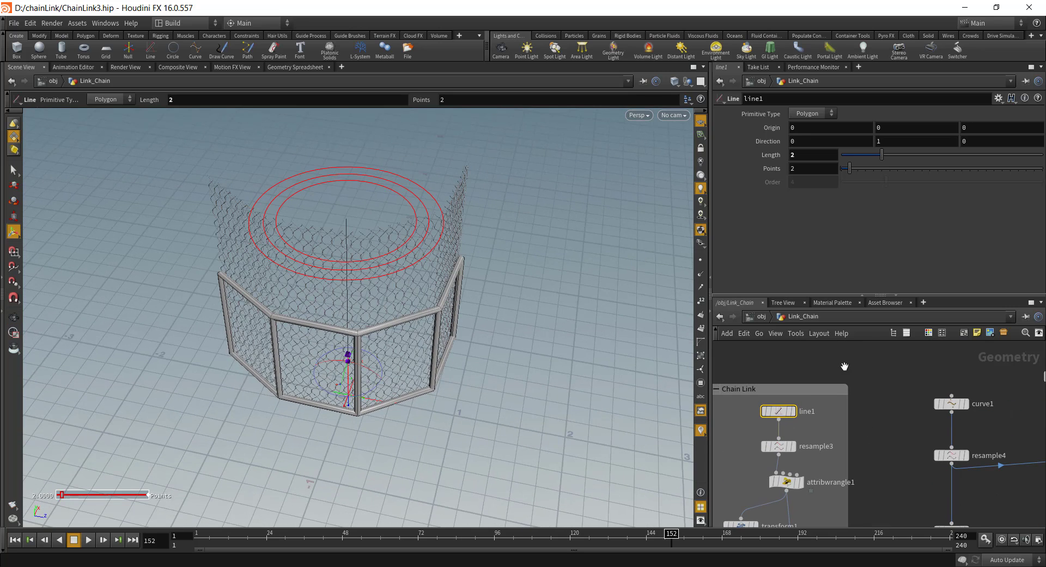
- Link the Height of tube1 to the Length of line1 with a copied relative reference
click(779, 411)
right_click(812, 154)
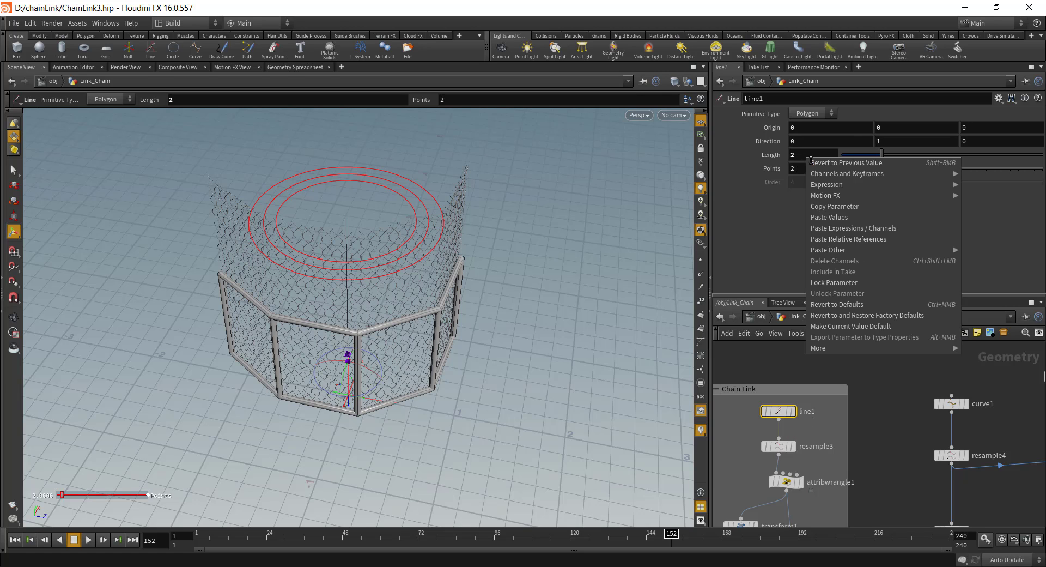
click(851, 206)
middle_drag(856, 404, 742, 351)
middle_drag(911, 456, 829, 441)
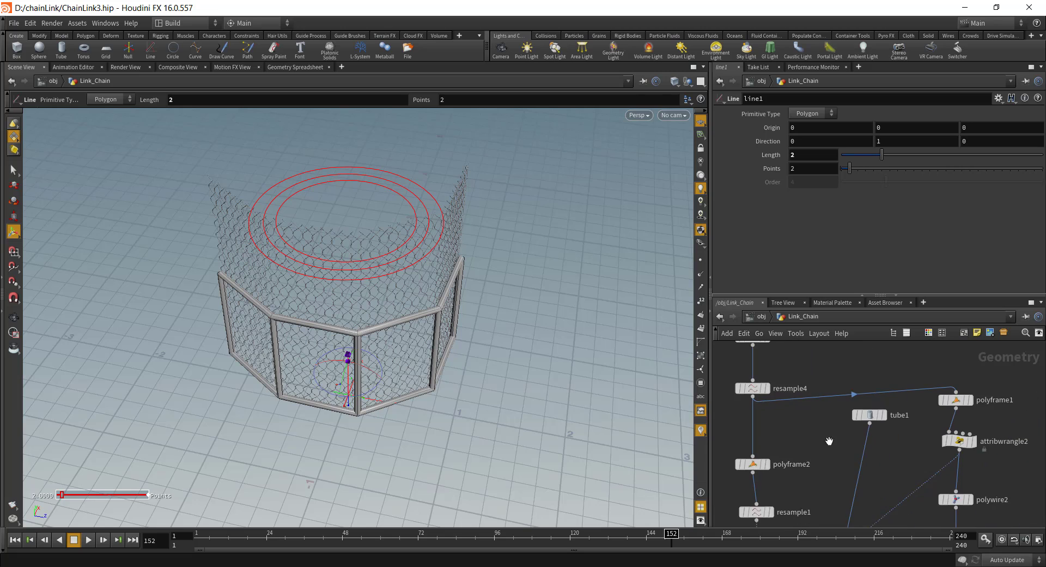
scroll(829, 440, up, 2)
click(874, 411)
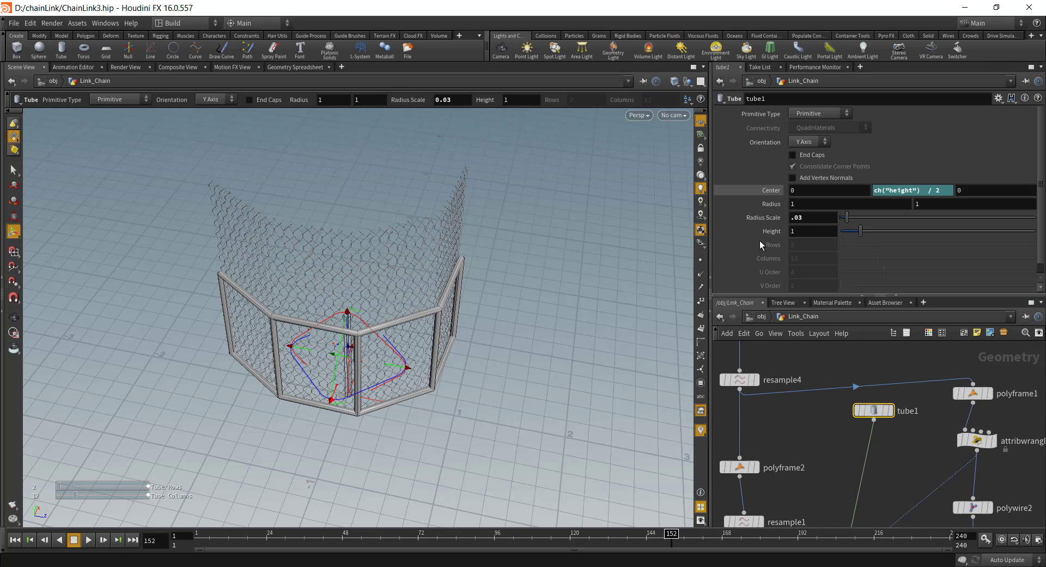
right_click(805, 231)
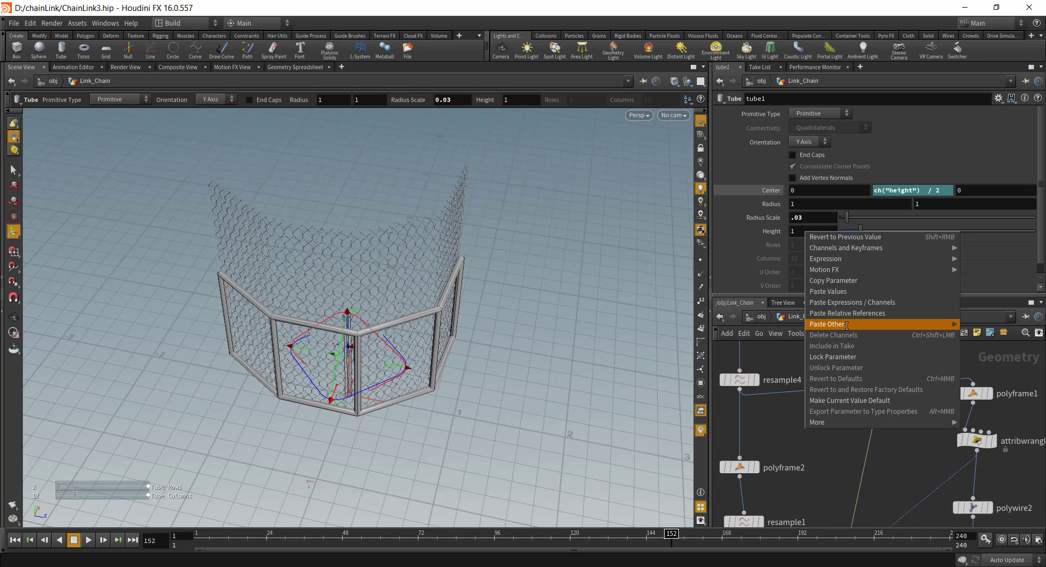
click(872, 313)
key(Escape)
drag(421, 338, 414, 283)
key(Return)
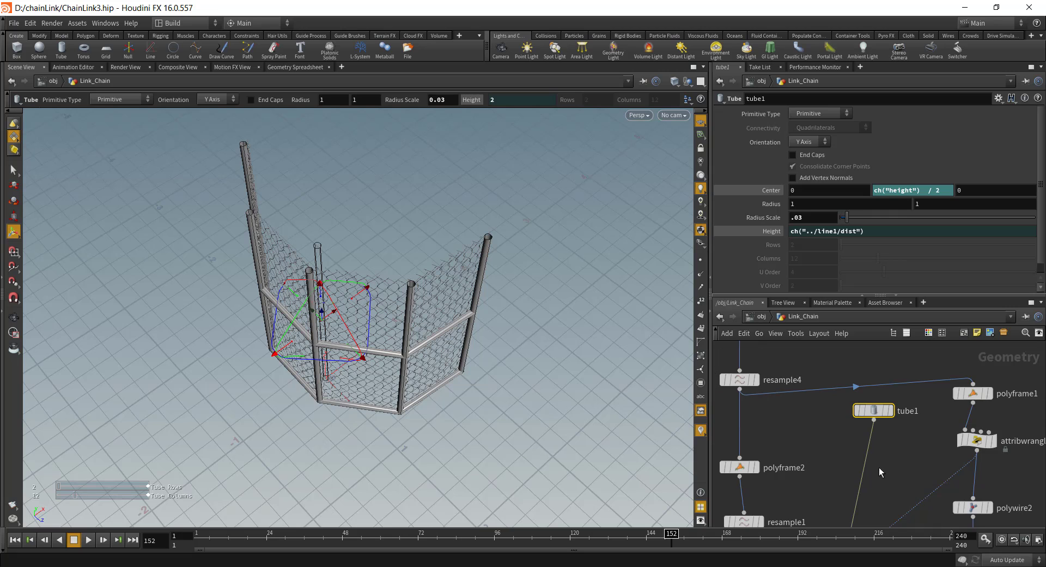
- Link the Y Translate of transform3 to the Length of line1 by pasting the same relative reference
middle_drag(979, 479, 857, 413)
middle_drag(981, 456, 940, 411)
right_drag(921, 393, 883, 390)
middle_drag(945, 490, 902, 398)
right_drag(894, 398, 957, 431)
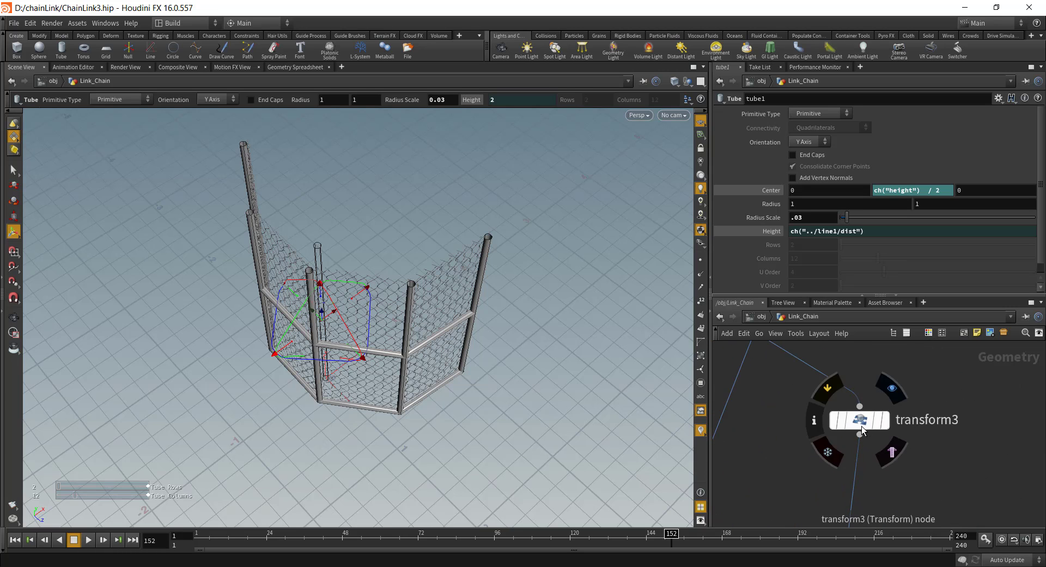
click(861, 425)
middle_drag(955, 439, 968, 463)
mouse_move(391, 395)
alt+mouse_down()
mouse_move(399, 364)
mouse_move(421, 364)
alt+mouse_up()
mouse_move(878, 397)
middle_down()
mouse_move(895, 423)
mouse_move(862, 365)
mouse_move(831, 338)
middle_up()
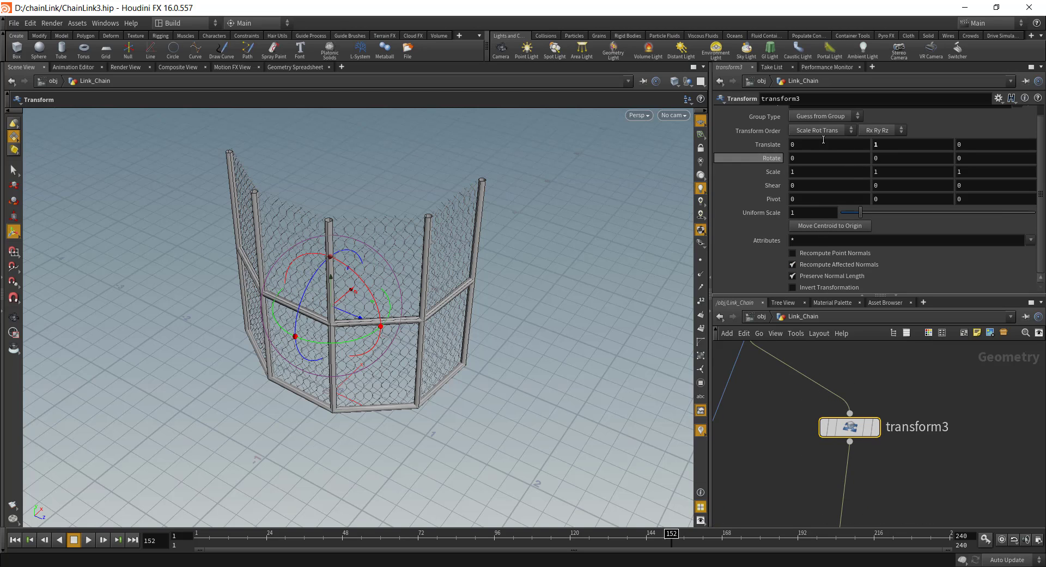
right_click(889, 145)
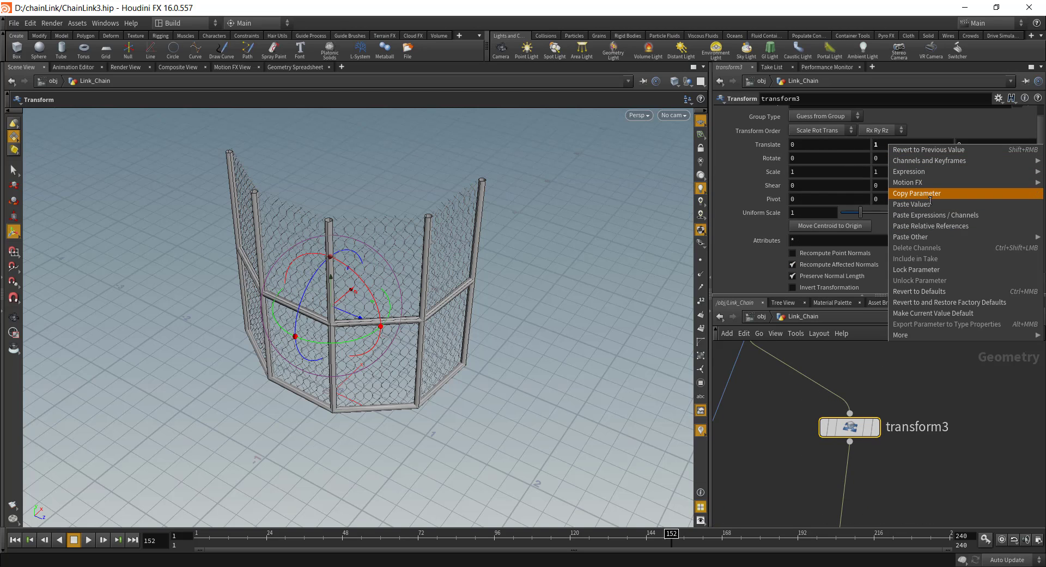
click(958, 226)
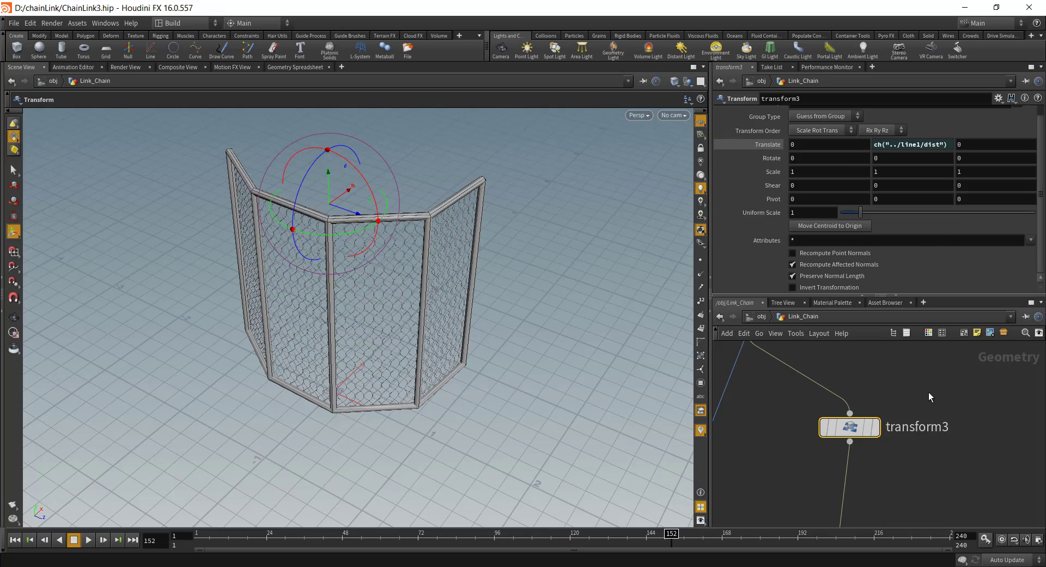
- Inspect the shape of the fence from several sides together with the control points of curve1
alt+drag(331, 341, 256, 324)
middle_drag(791, 348, 922, 497)
scroll(939, 470, down, 3)
middle_drag(901, 369, 928, 430)
middle_drag(770, 421, 843, 397)
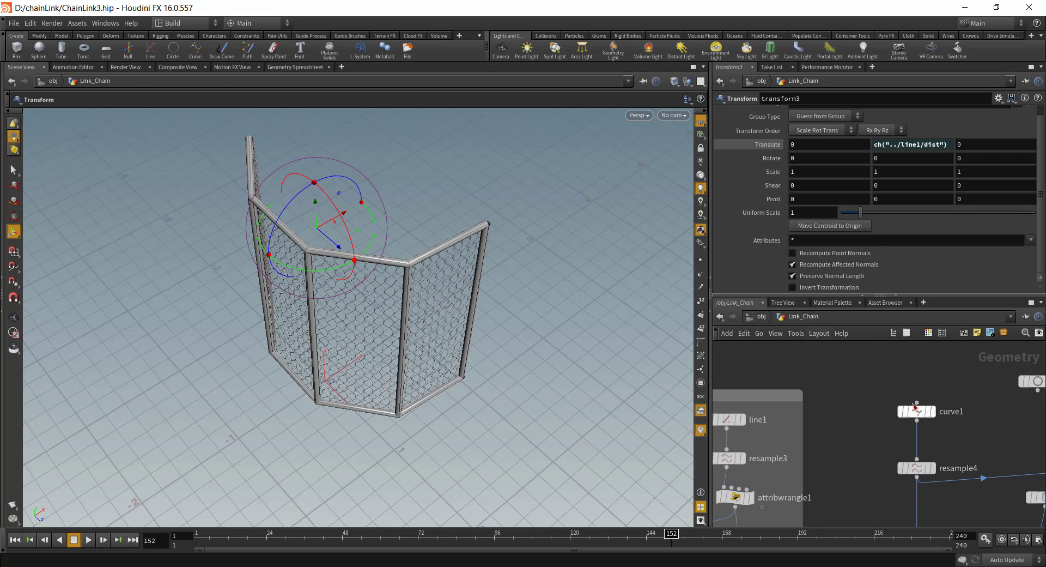
click(916, 408)
alt+drag(478, 390, 605, 376)
alt+drag(436, 349, 550, 311)
- Test a Length of 0.5 on line1 in the Chain Link group, then set the Length to 1
middle_drag(816, 412, 888, 378)
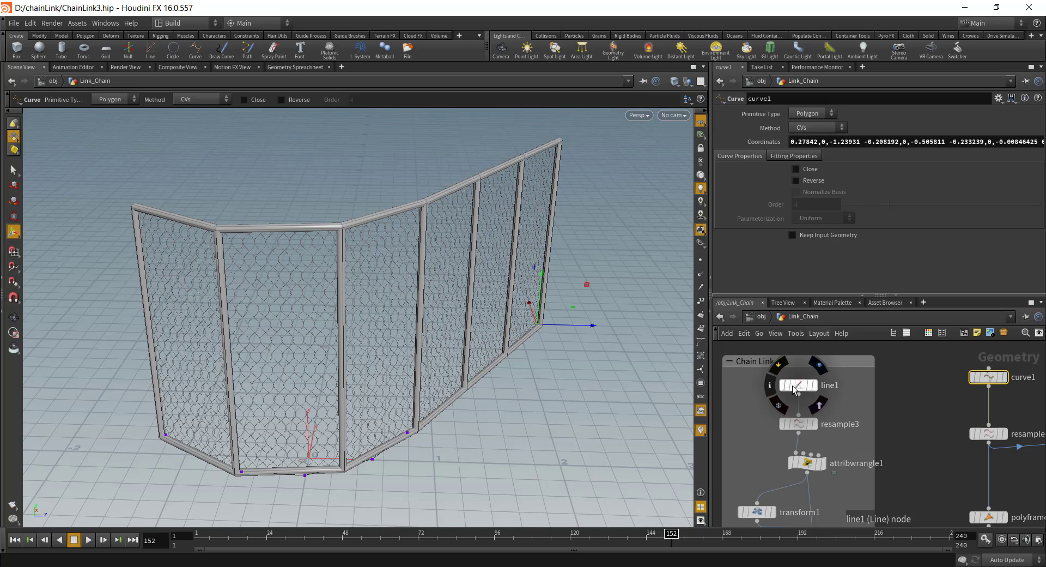
click(799, 386)
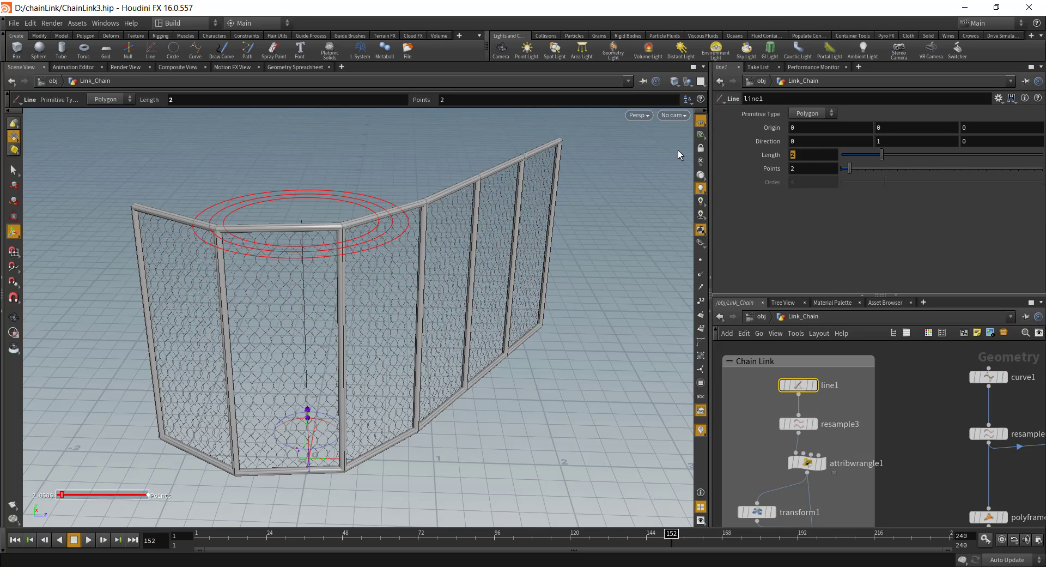
text(.5)
key(Return)
alt+drag(592, 297, 521, 284)
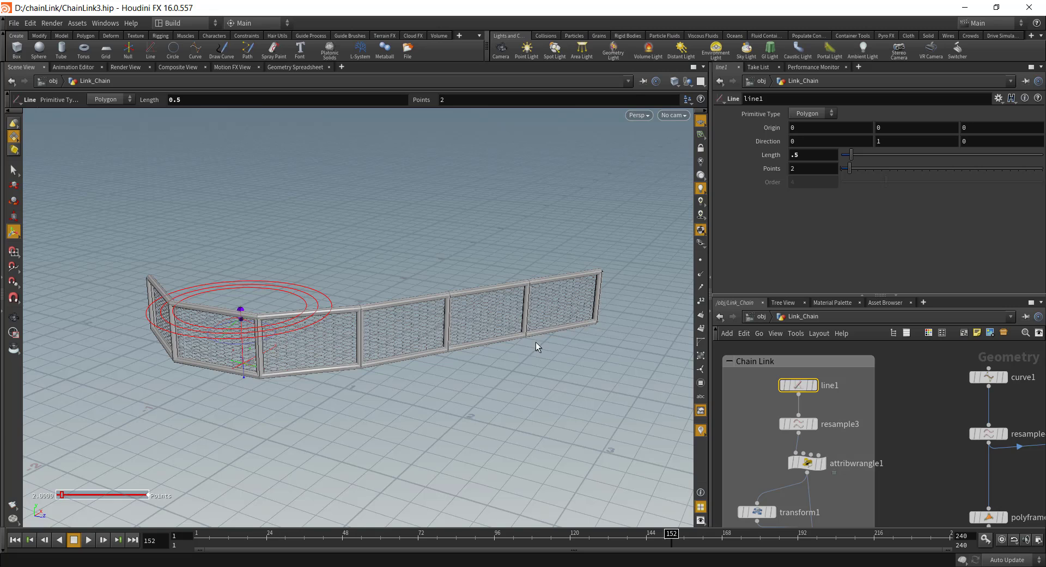
text(1)
key(Return)
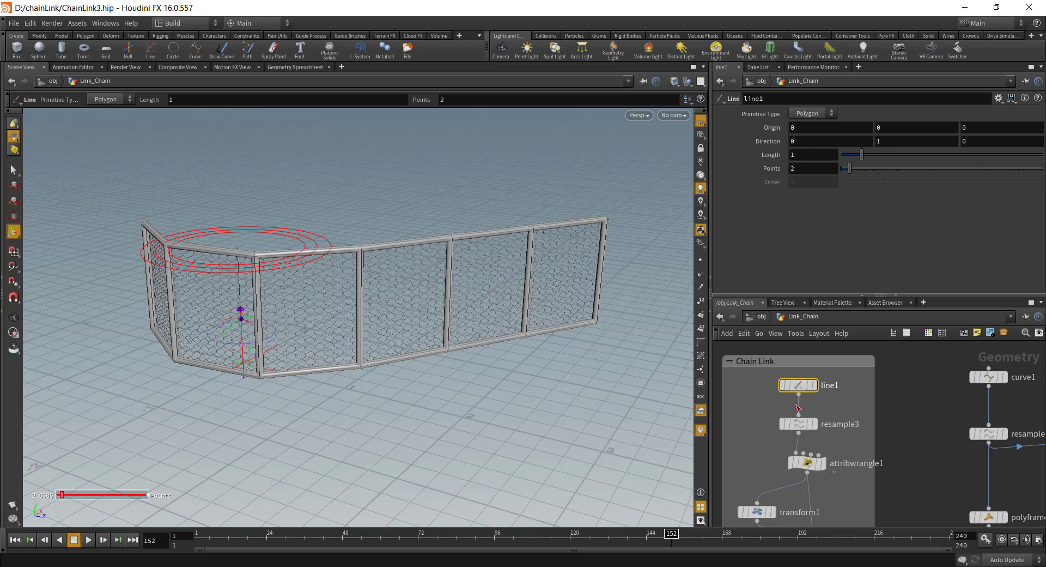
- Examine the fence at its new height from several sides to check the mesh, posts and rails
alt+drag(616, 338, 465, 376)
alt+middle_drag(464, 376, 375, 352)
drag(374, 352, 404, 338)
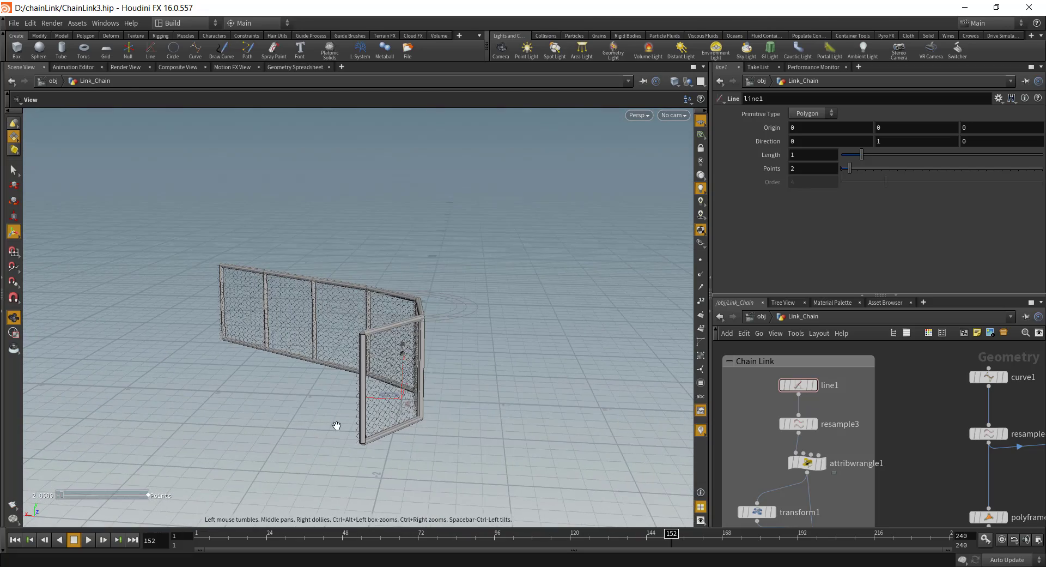
key(Return)
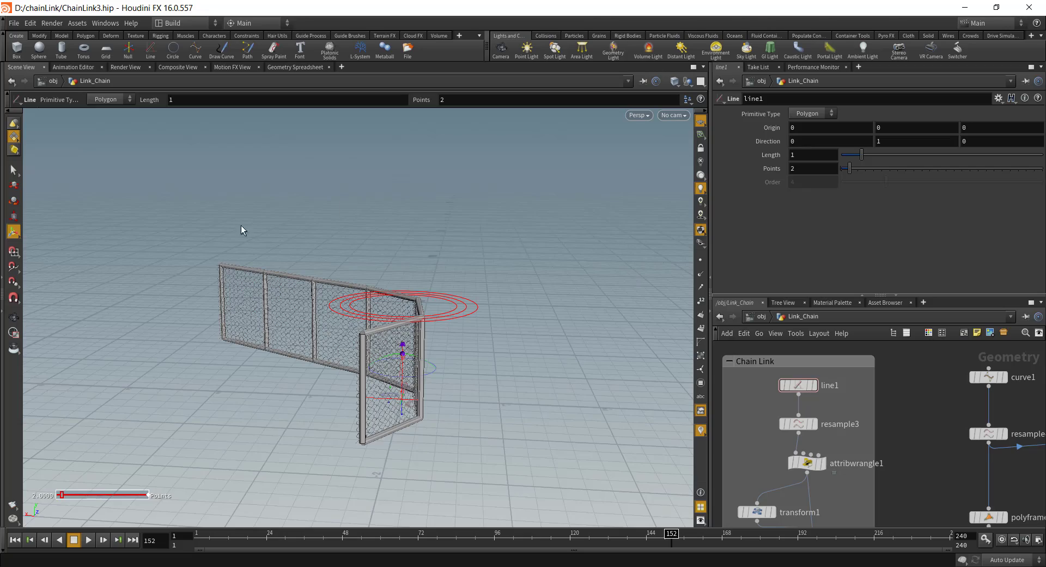
alt+drag(512, 397, 474, 352)
alt+right_drag(474, 353, 433, 325)
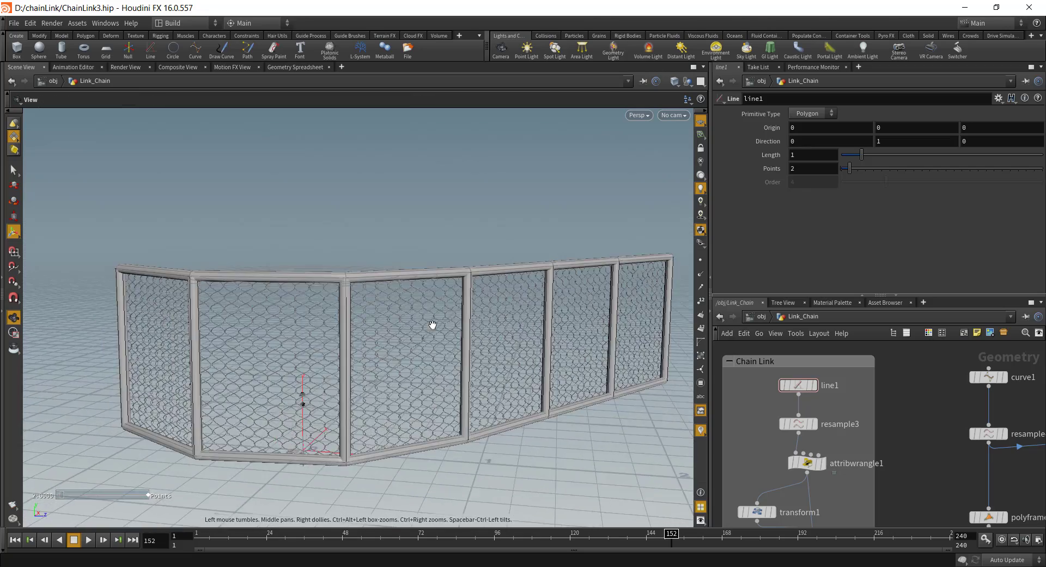
alt+drag(432, 325, 320, 212)
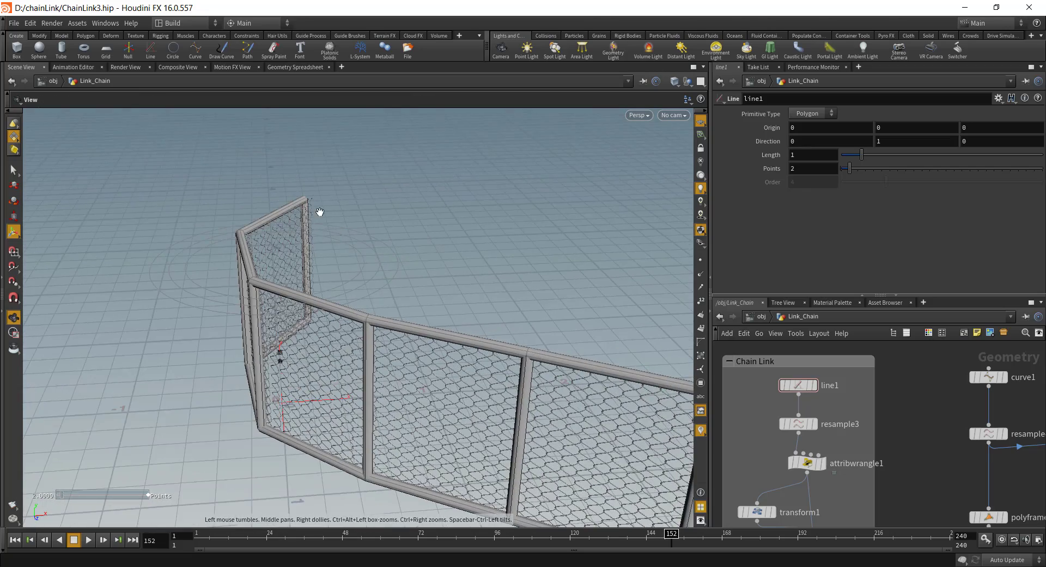
drag(555, 310, 395, 259)
right_drag(395, 260, 287, 338)
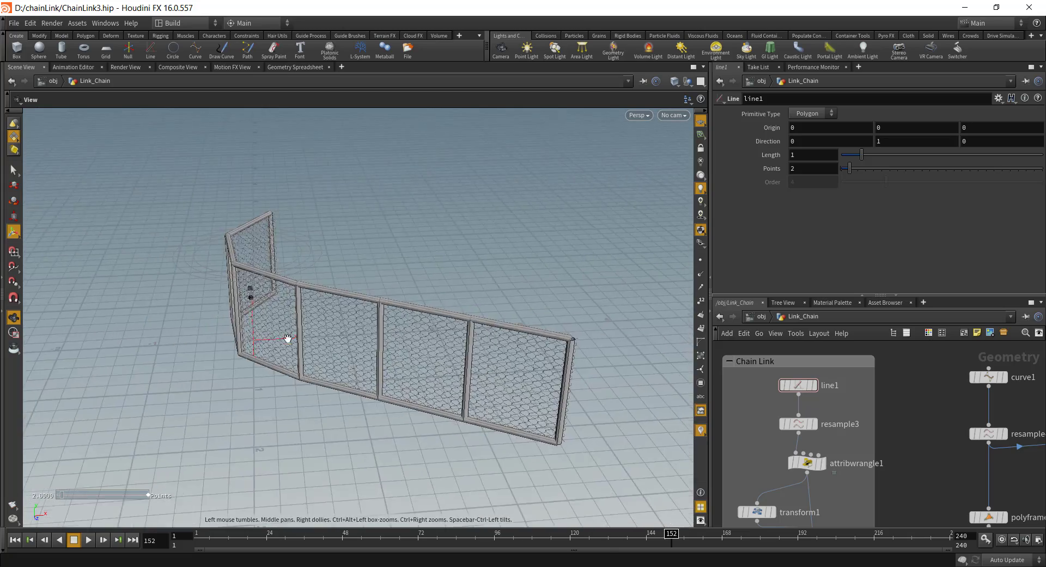
drag(287, 338, 494, 393)
- Select merge3 and check how the posts and rails meet when seen from above
click(825, 441)
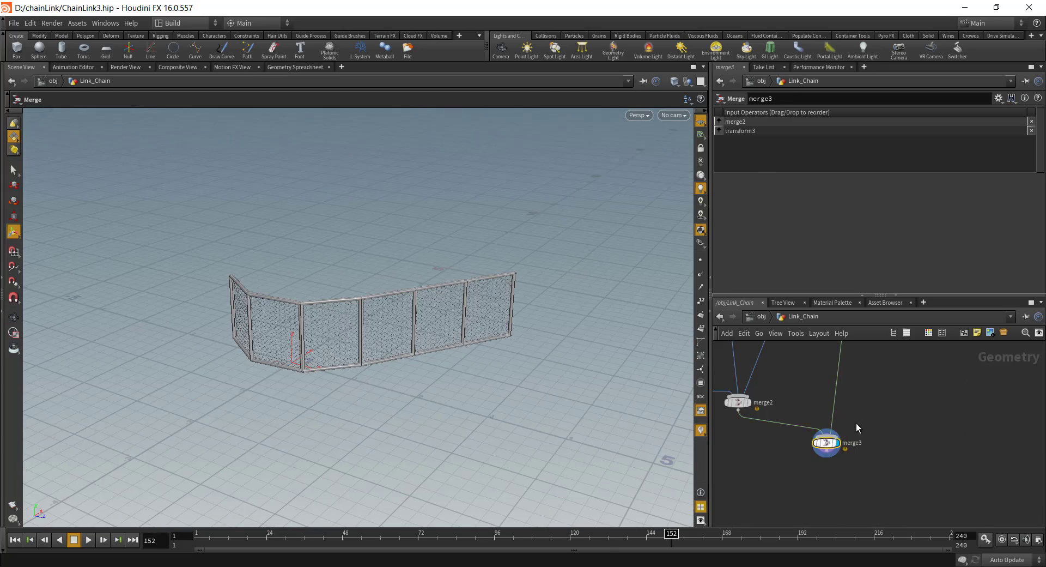
middle_drag(851, 356, 872, 479)
drag(318, 326, 320, 392)
right_drag(319, 392, 483, 384)
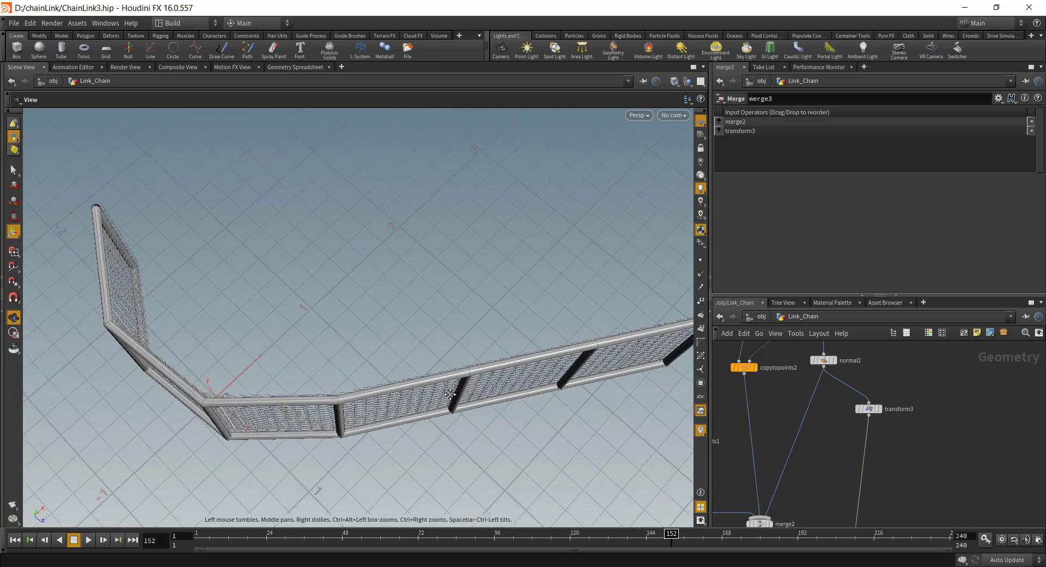
drag(482, 384, 416, 389)
- Add a Box node in the empty network area beside polyframe1 and attribwrangle2
middle_drag(971, 439, 997, 514)
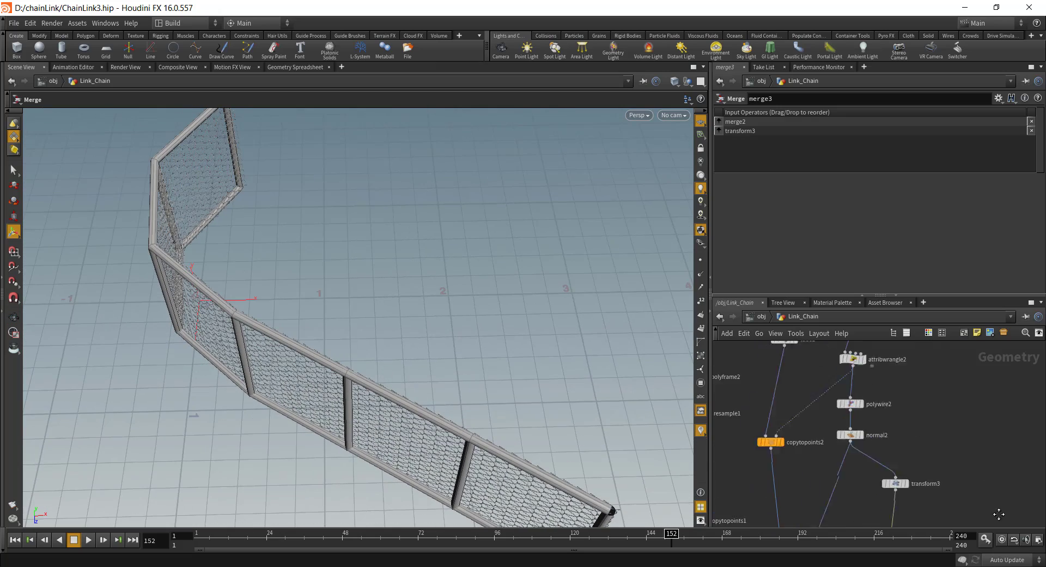
right_drag(942, 496, 943, 409)
middle_drag(927, 397, 827, 500)
key(Tab)
mouse_move(880, 427)
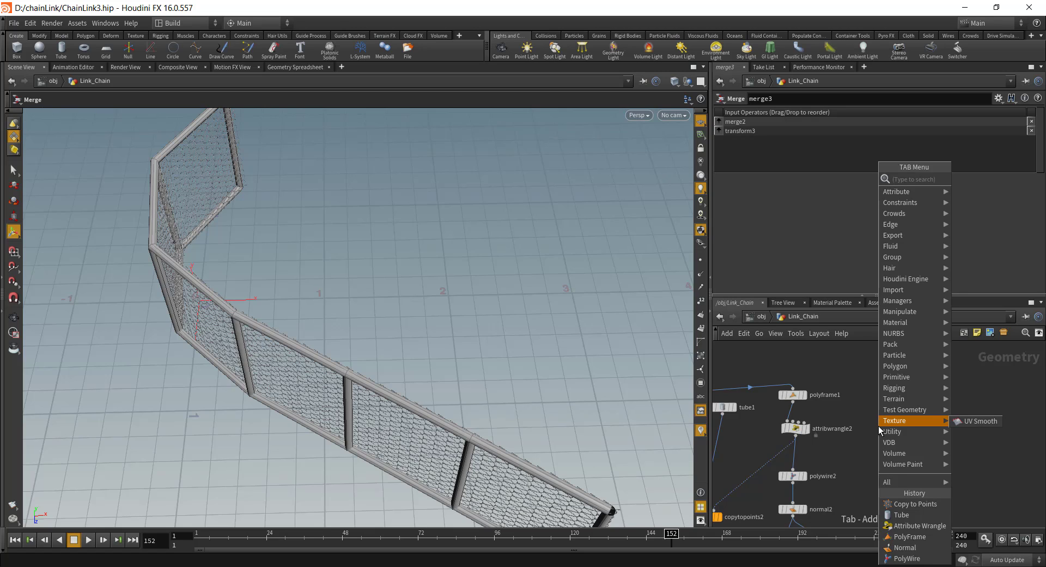
text(bo)
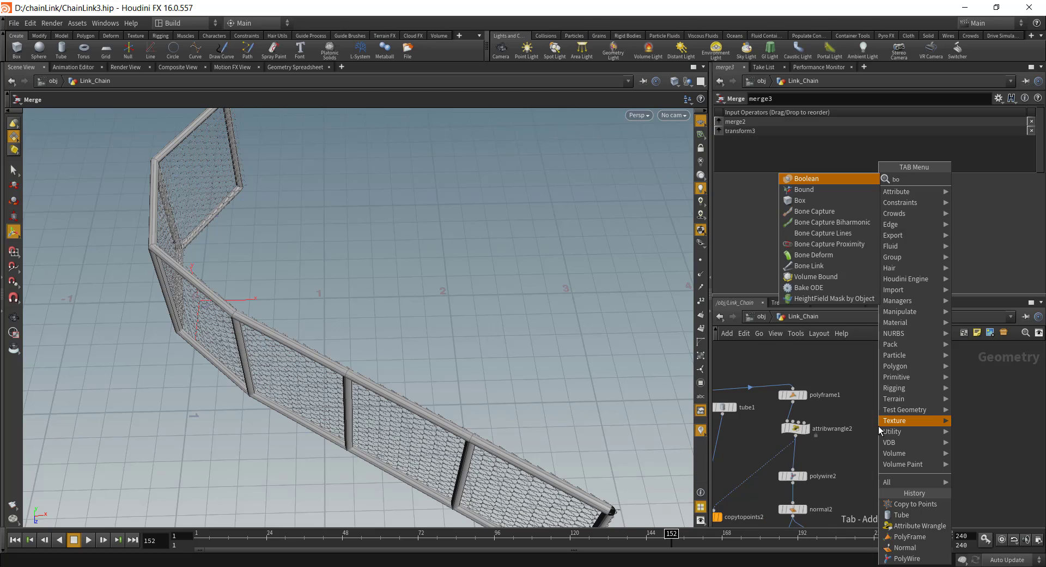
key(Down)
key(Down)
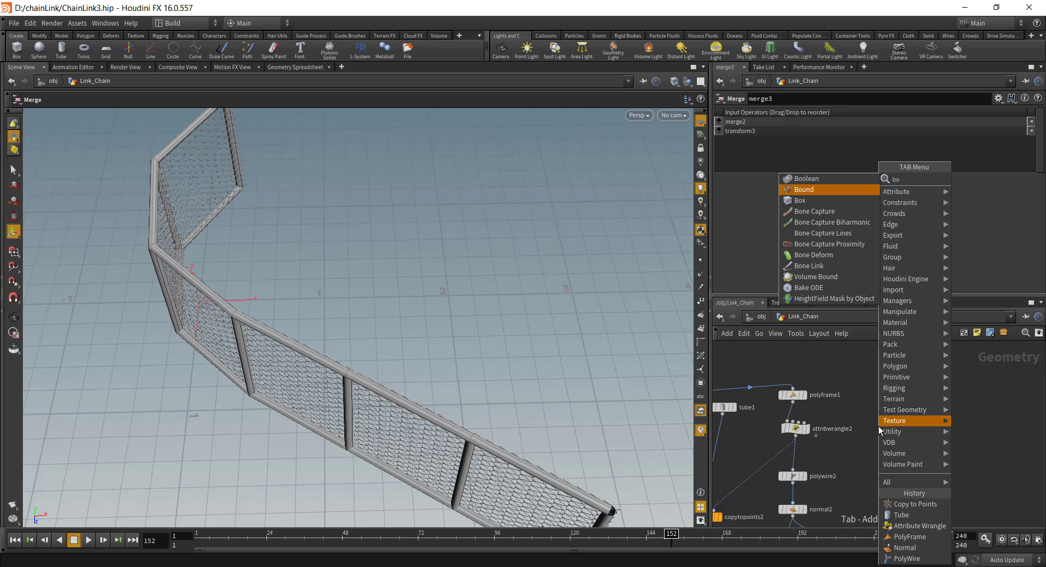
key(Return)
click(922, 423)
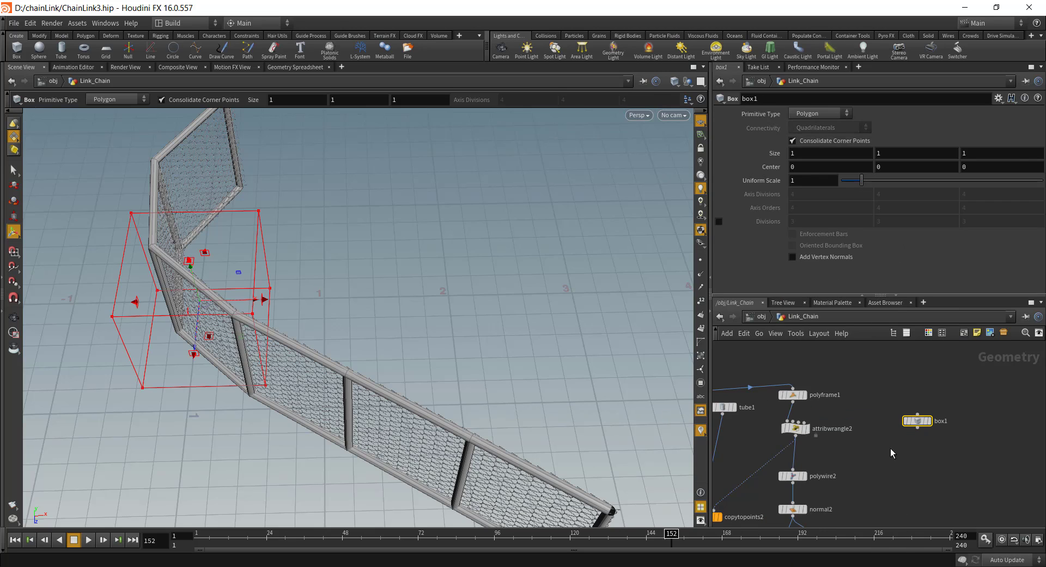
scroll(890, 448, up, 3)
key(Tab)
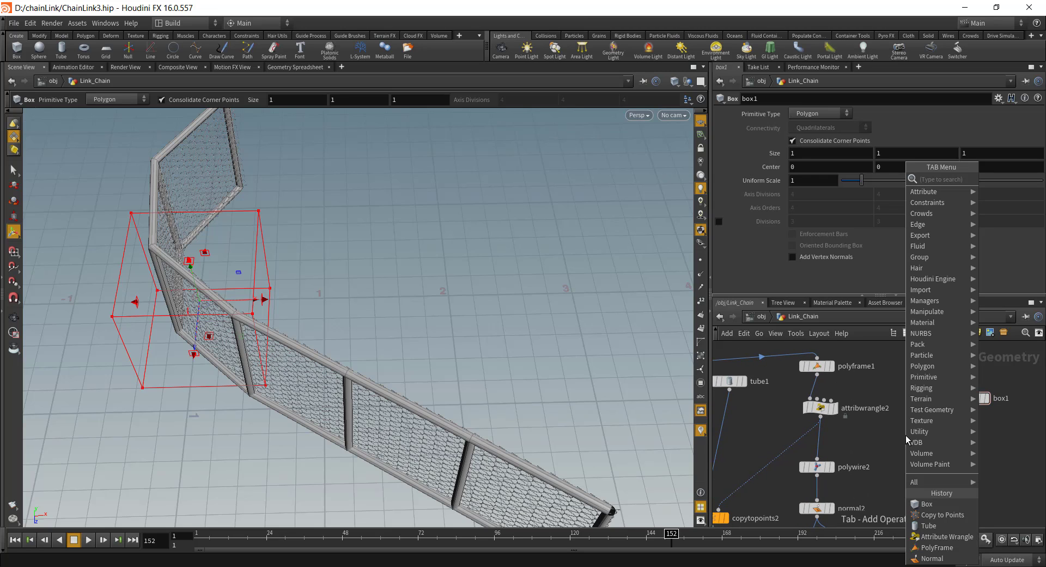
key(Escape)
key(c)
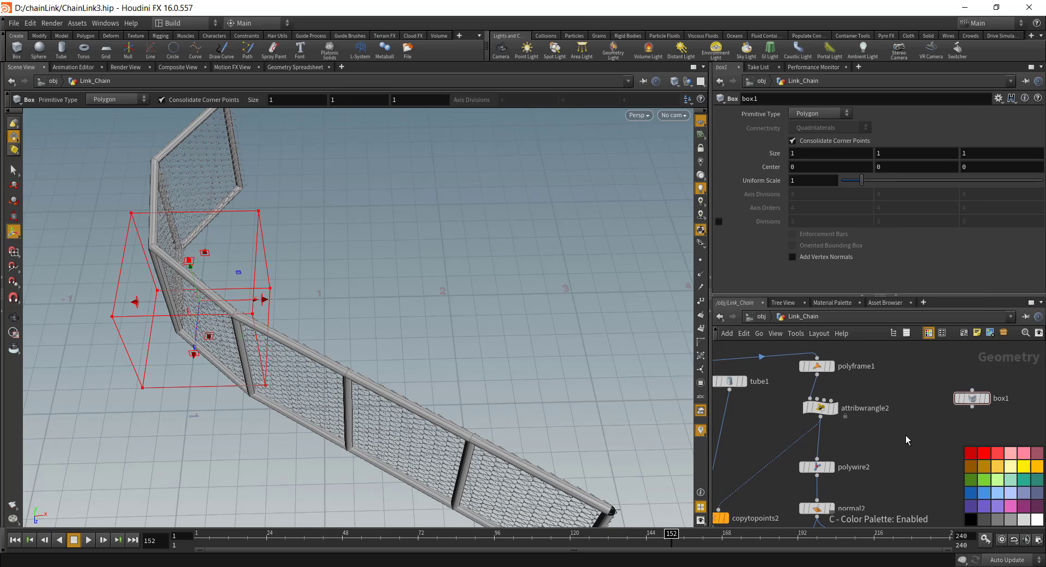
key(Tab)
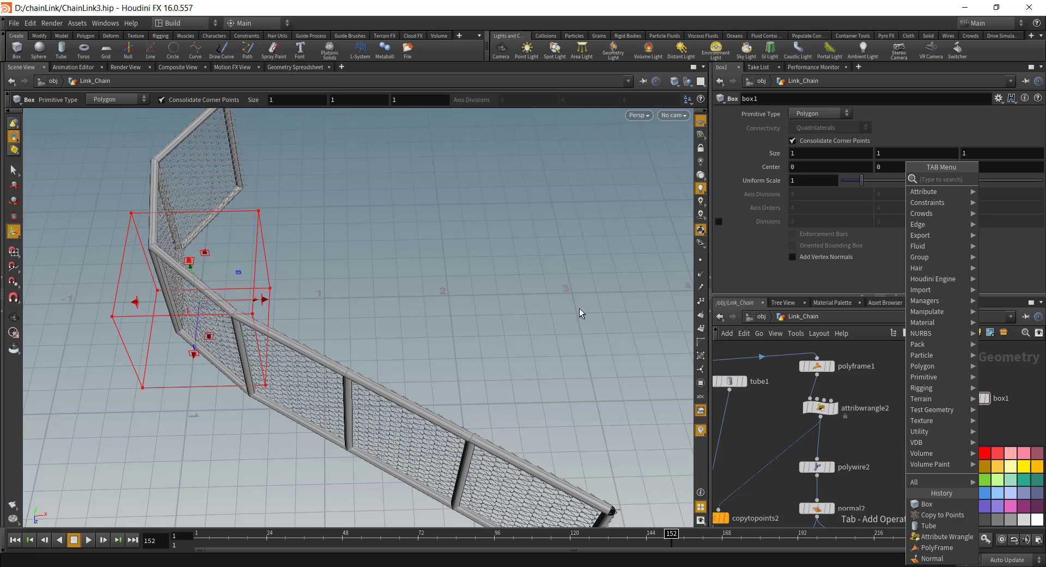
key(Escape)
key(c)
- Copy box1 onto the attribwrangle2 points with a Copy to Points node and merge the copies with merge3
key(Tab)
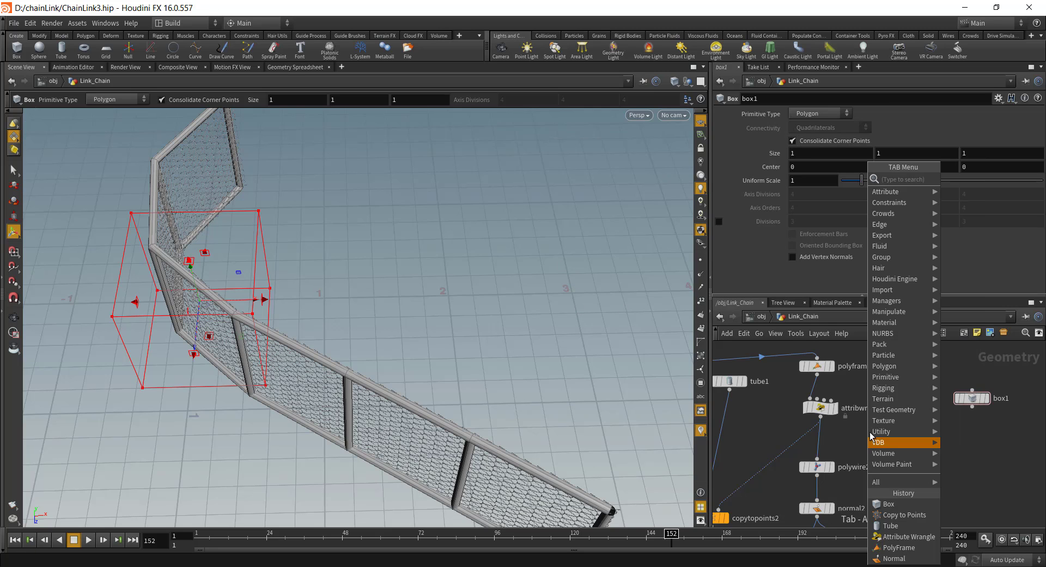
text(copy)
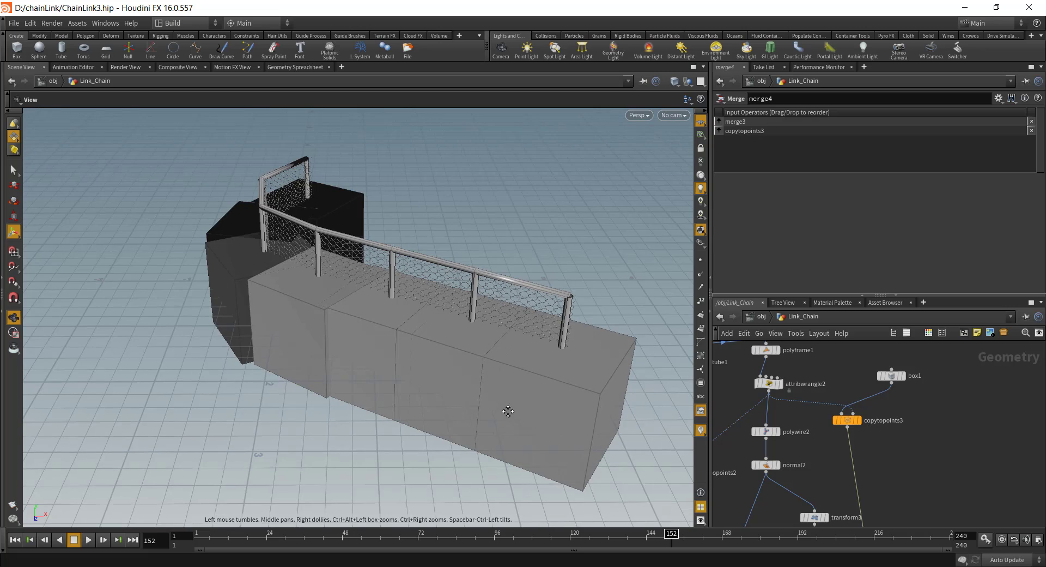
drag(507, 412, 485, 360)
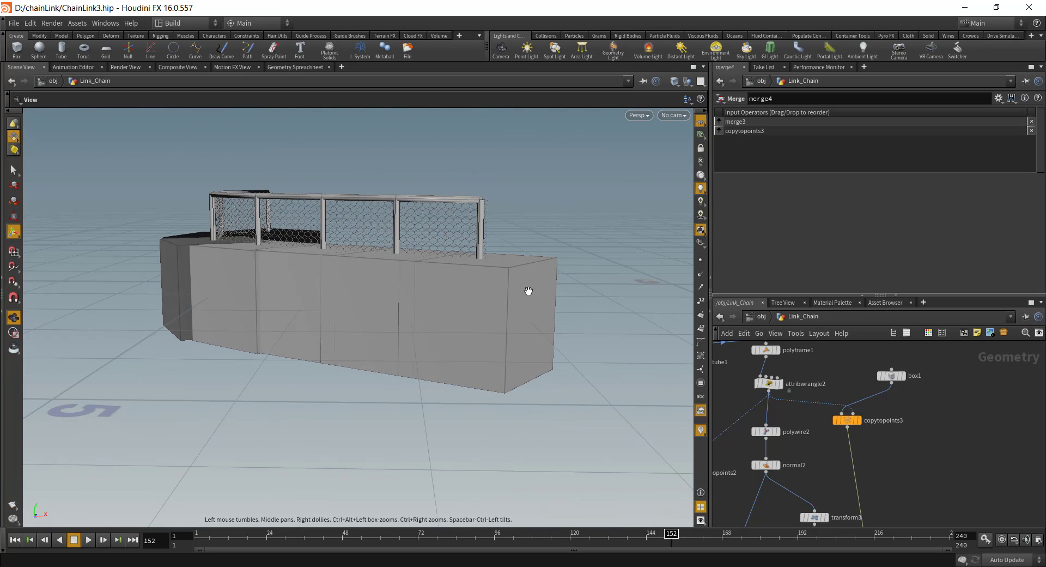
- Set the Size of box1 to 0.1 on all three axes and check the boxes at the post bases
middle_drag(914, 433, 903, 472)
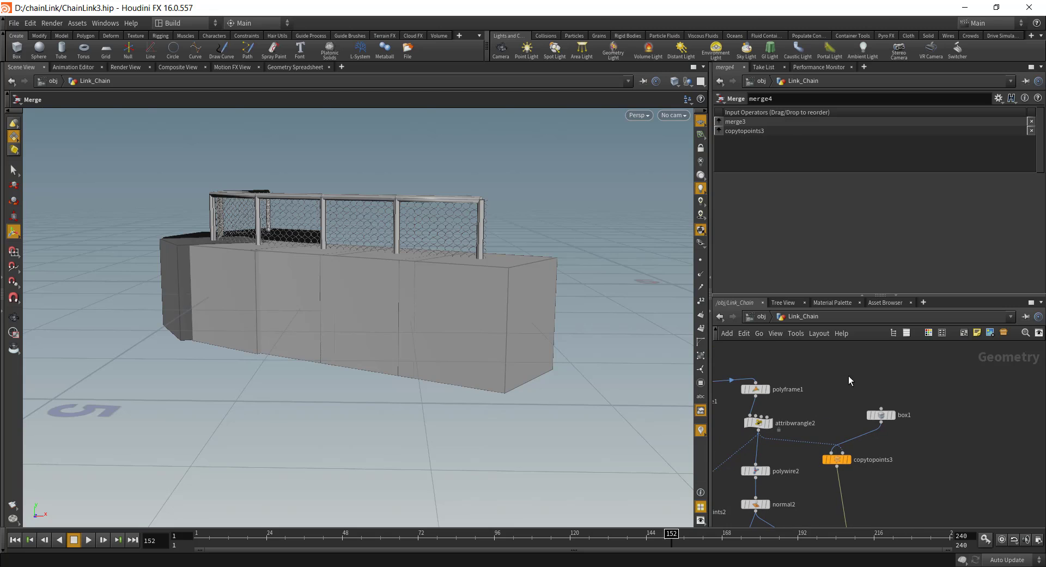
click(880, 415)
middle_drag(763, 150, 713, 162)
alt+drag(305, 272, 348, 321)
alt+right_drag(305, 322, 90, 319)
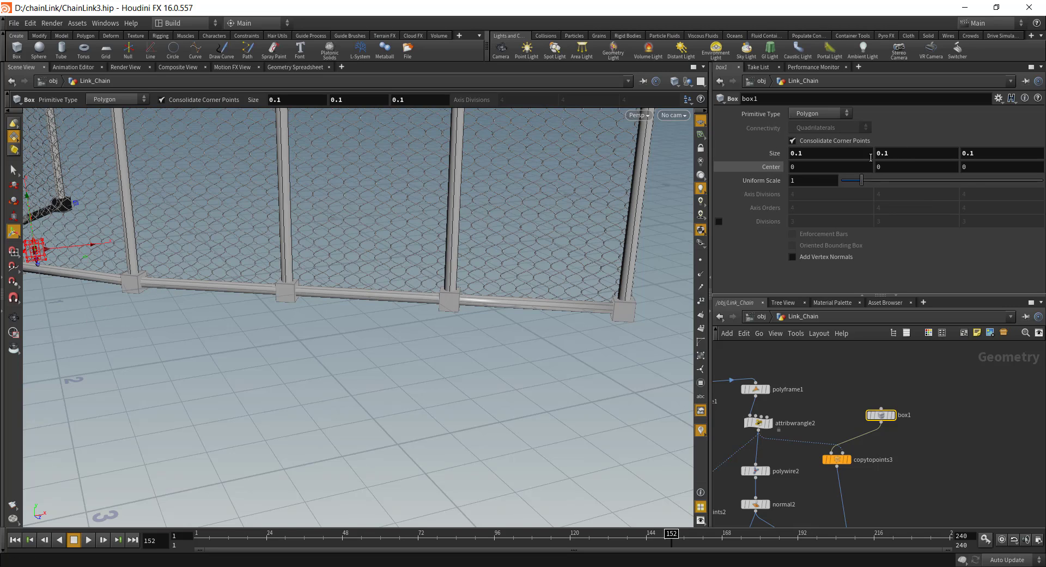
- Set the Y Center of box1 to ch("sizey") / 2 by pasting its Y Size as a relative reference and halving it
right_click(887, 154)
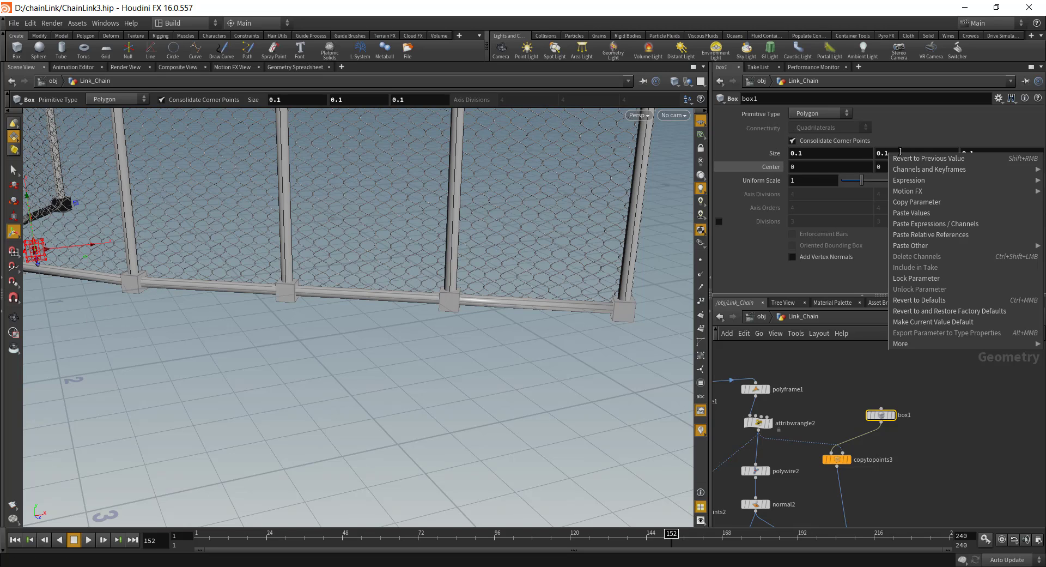
click(931, 200)
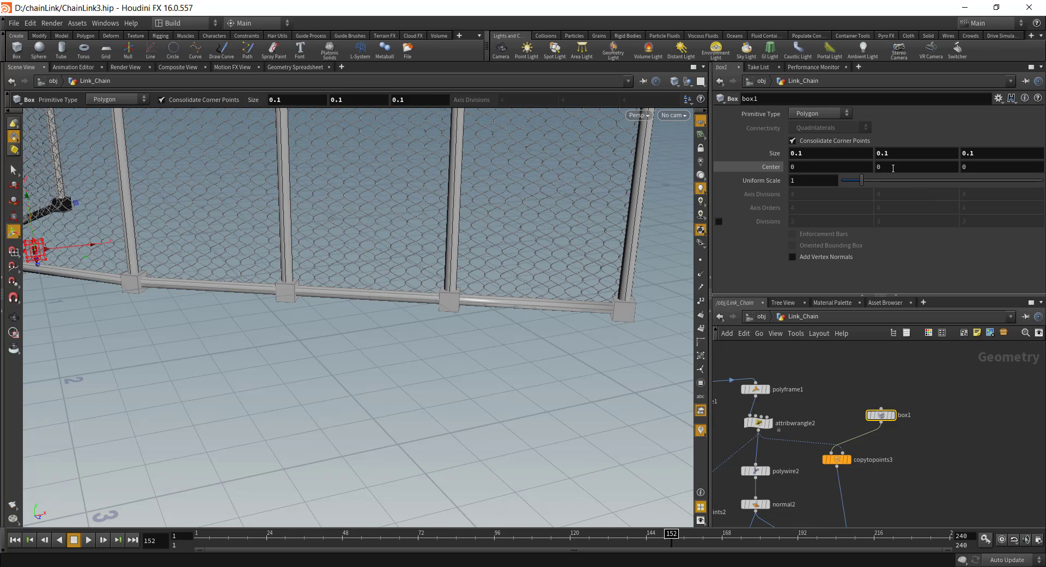
right_click(888, 167)
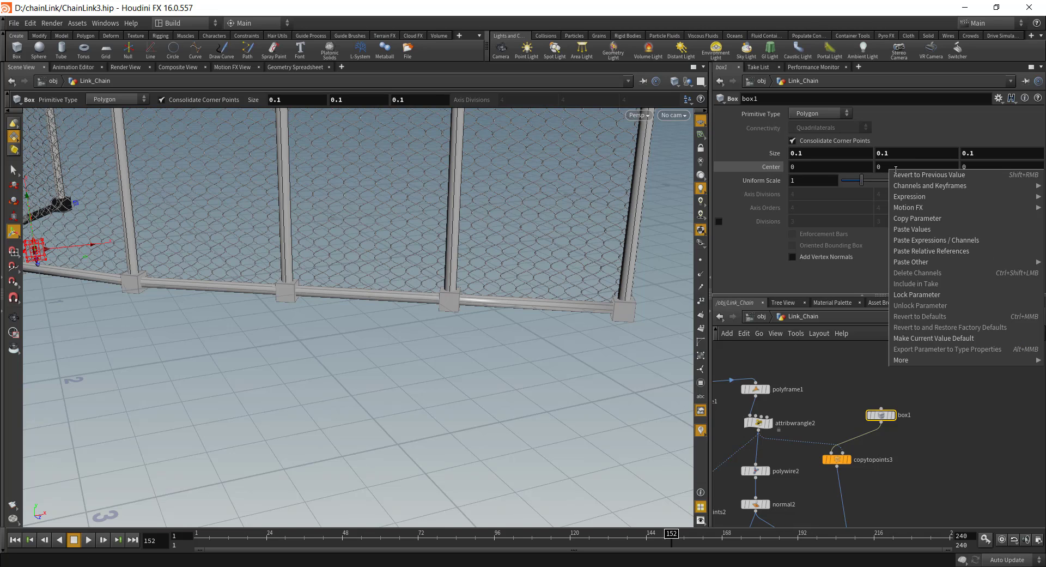
click(946, 251)
click(916, 167)
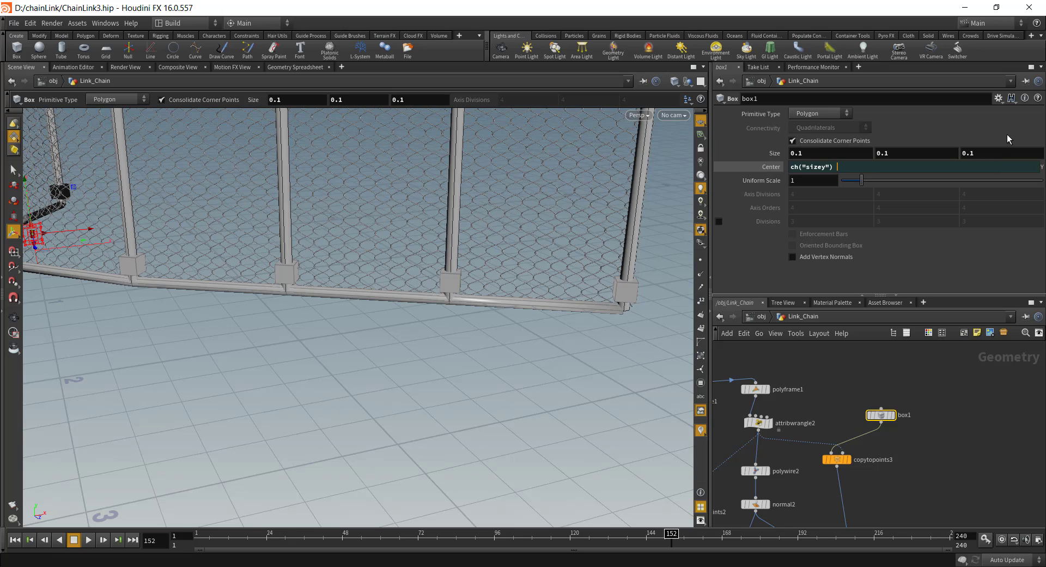
text(/ 2)
key(Return)
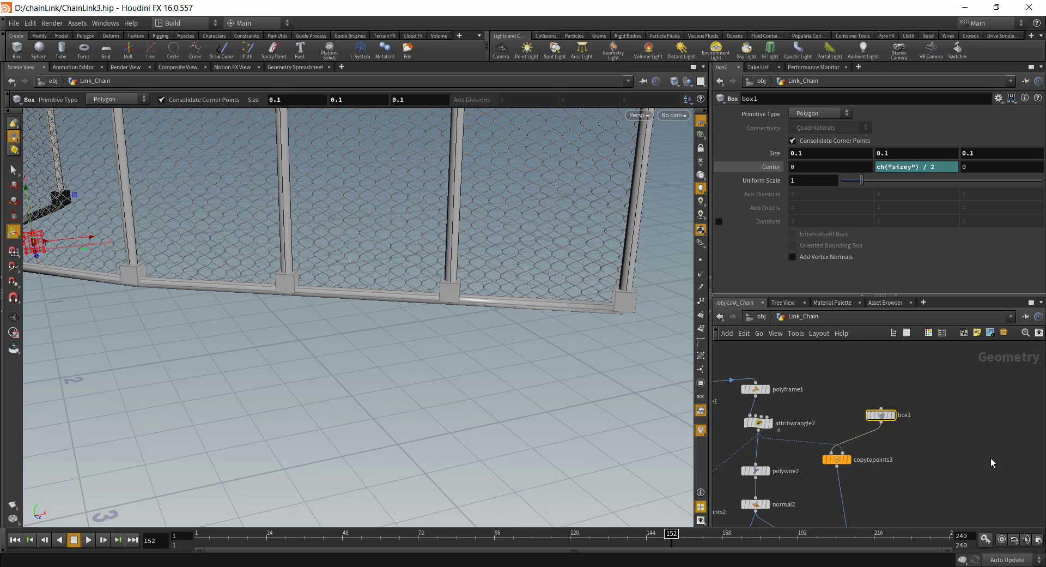
key(Escape)
drag(462, 302, 248, 316)
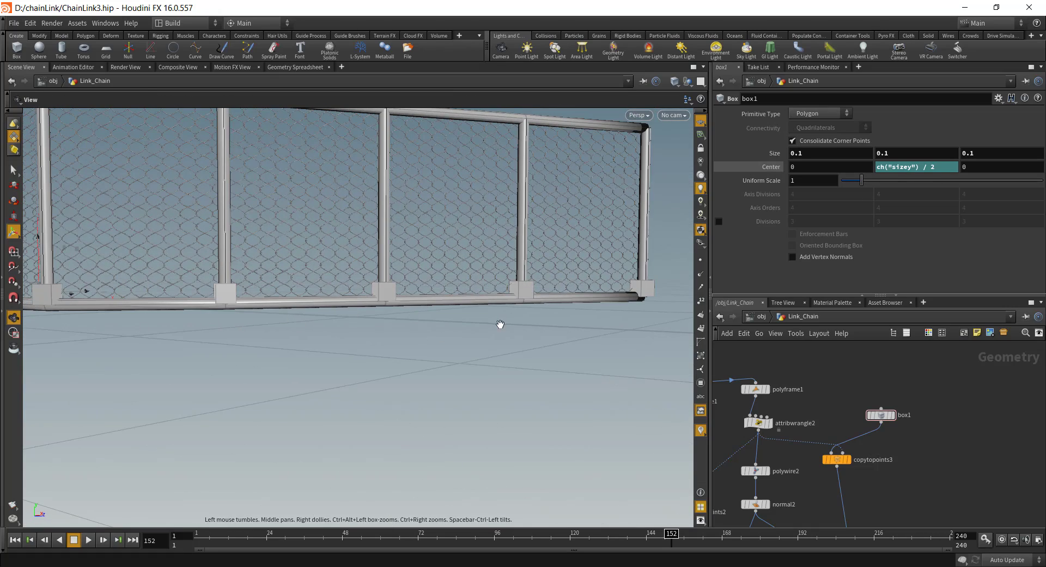
- Insert a Transform node on the connection between box1 and copytopoints3, spacing box1 farther up to make room
middle_drag(914, 468, 907, 424)
middle_drag(876, 474, 872, 476)
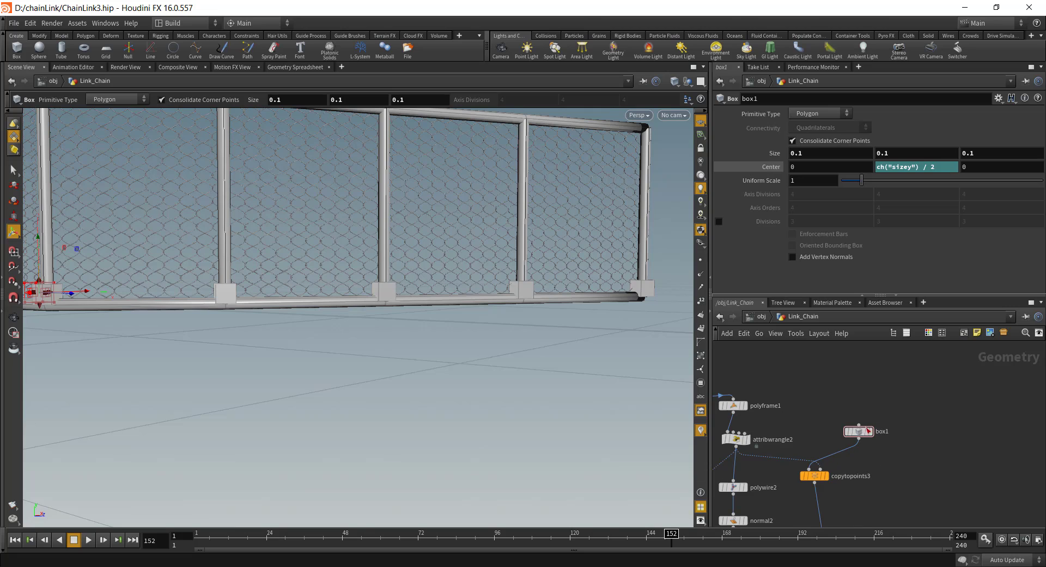
drag(864, 428, 856, 389)
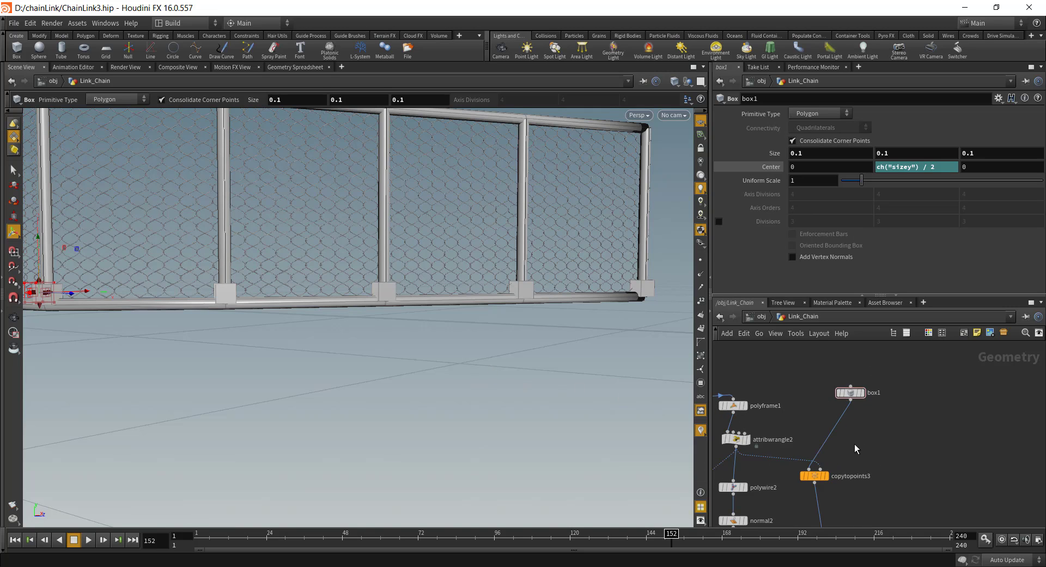
middle_drag(855, 445, 850, 420)
key(Tab)
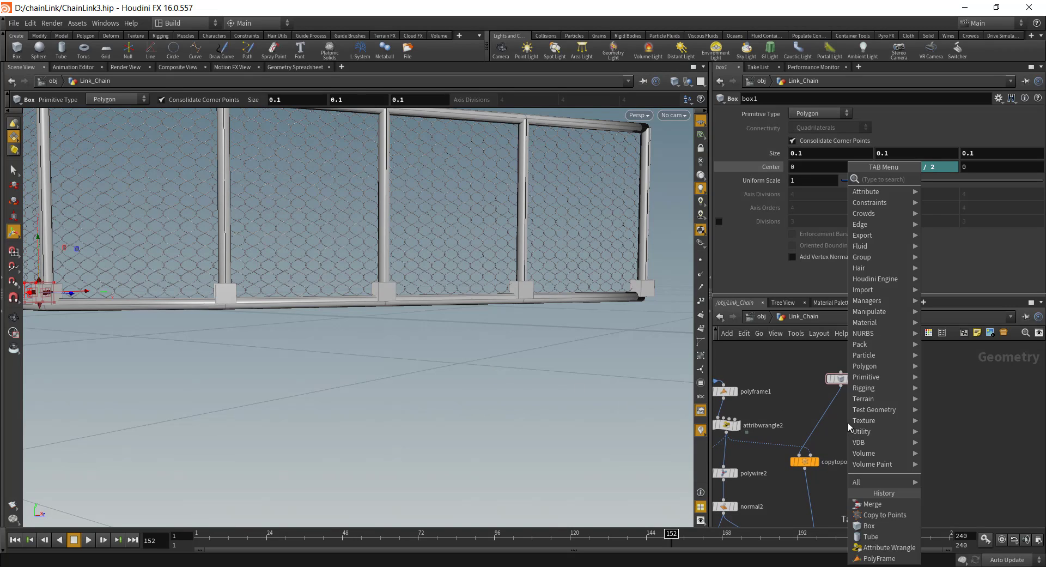
text(tra)
click(954, 203)
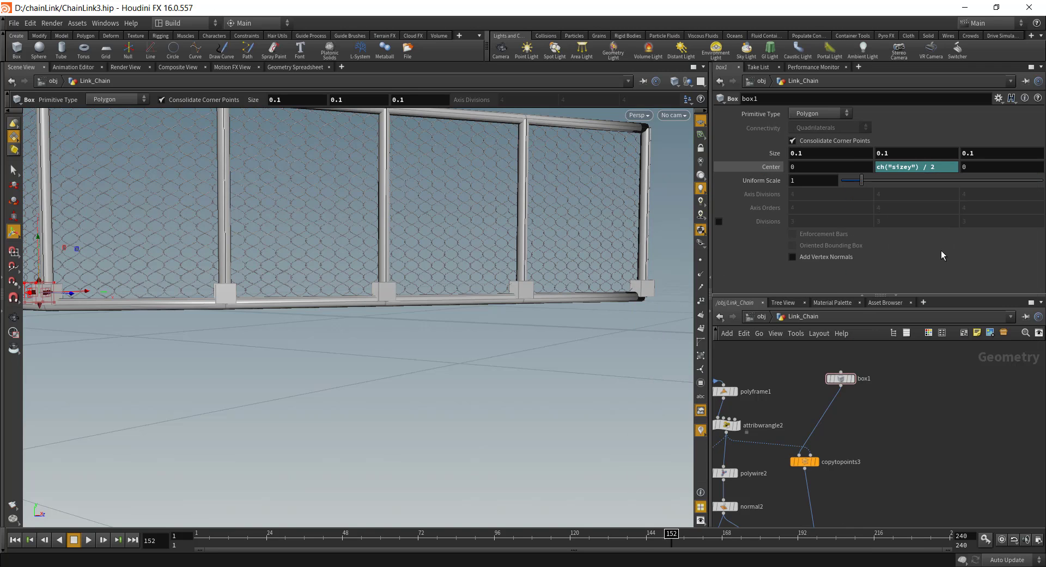
click(923, 417)
drag(921, 417, 835, 423)
middle_drag(878, 378, 894, 376)
alt+drag(245, 332, 435, 295)
alt+drag(358, 328, 474, 380)
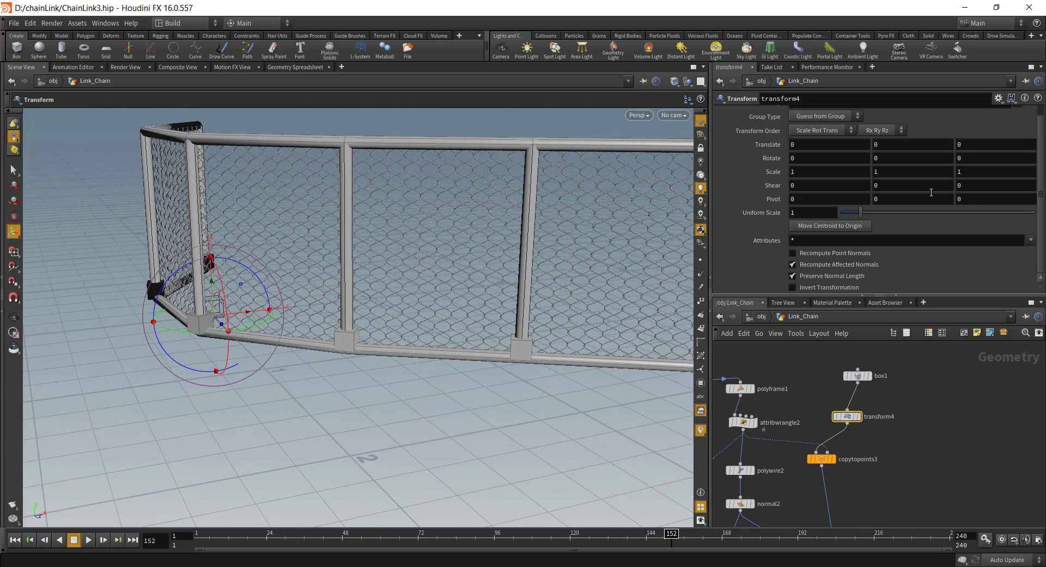
- Copy the Length parameter of line1 and paste it as a relative reference into the Y Translate of transform4
middle_drag(860, 387, 936, 420)
middle_drag(764, 376, 865, 377)
click(833, 405)
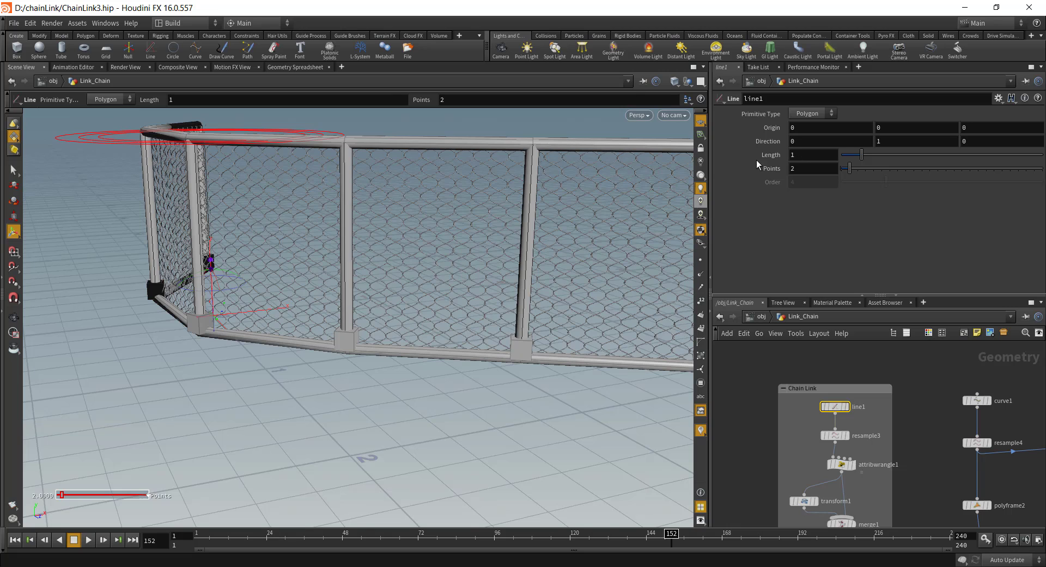
right_click(804, 153)
click(904, 230)
middle_drag(912, 394, 591, 360)
middle_drag(911, 418, 801, 403)
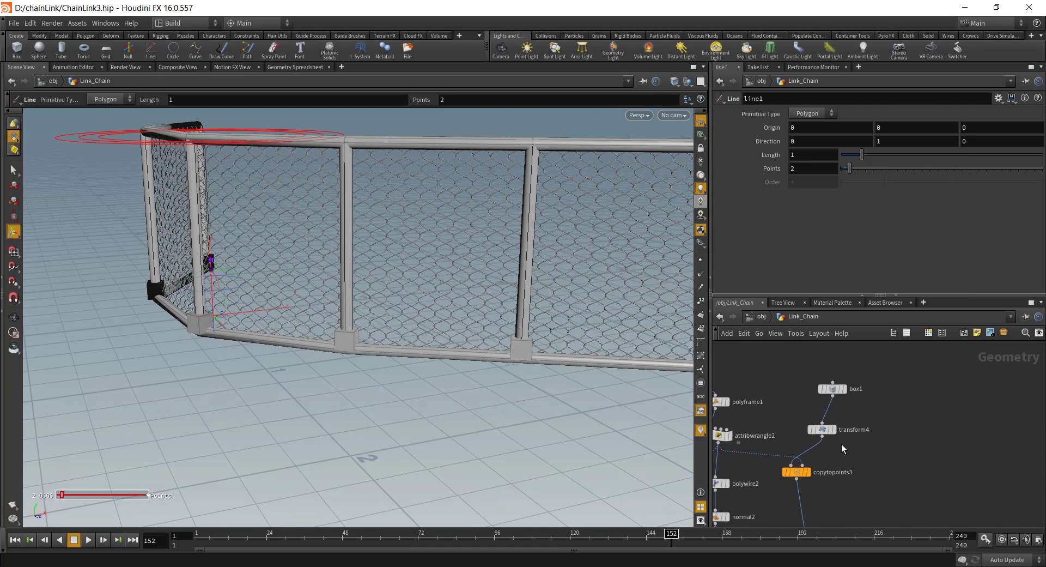
click(826, 431)
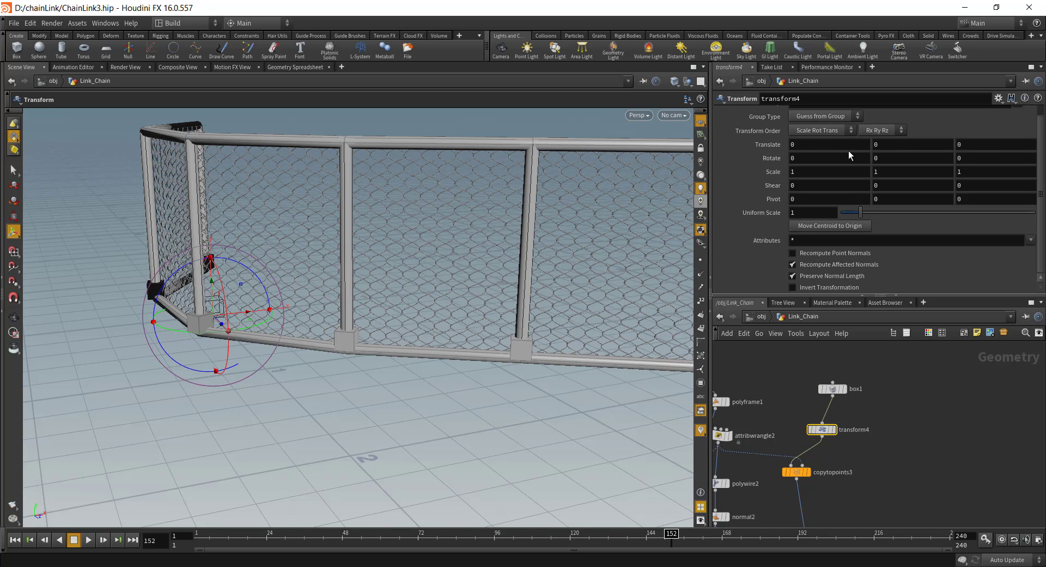
right_click(899, 147)
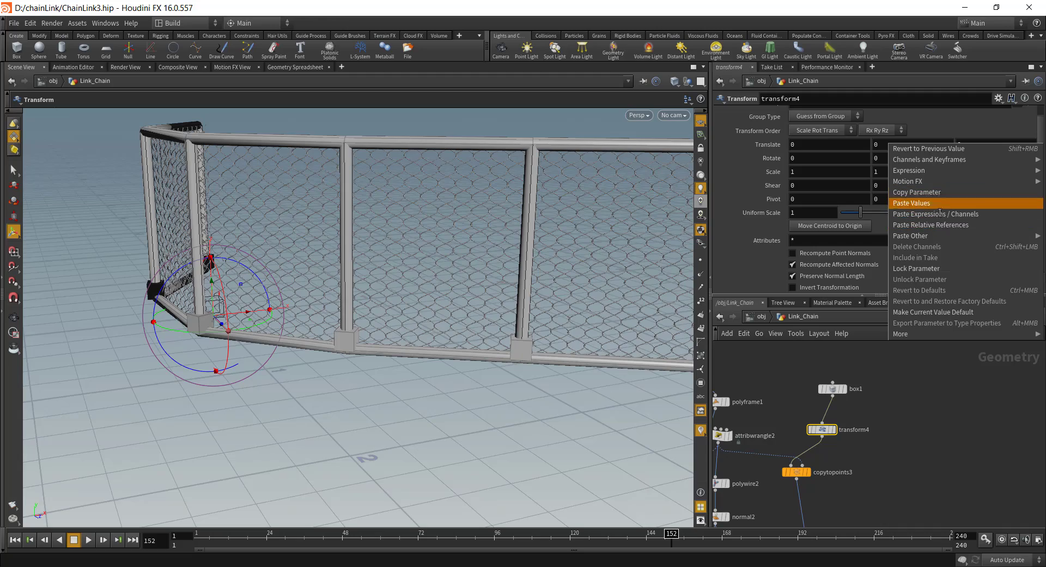
click(930, 224)
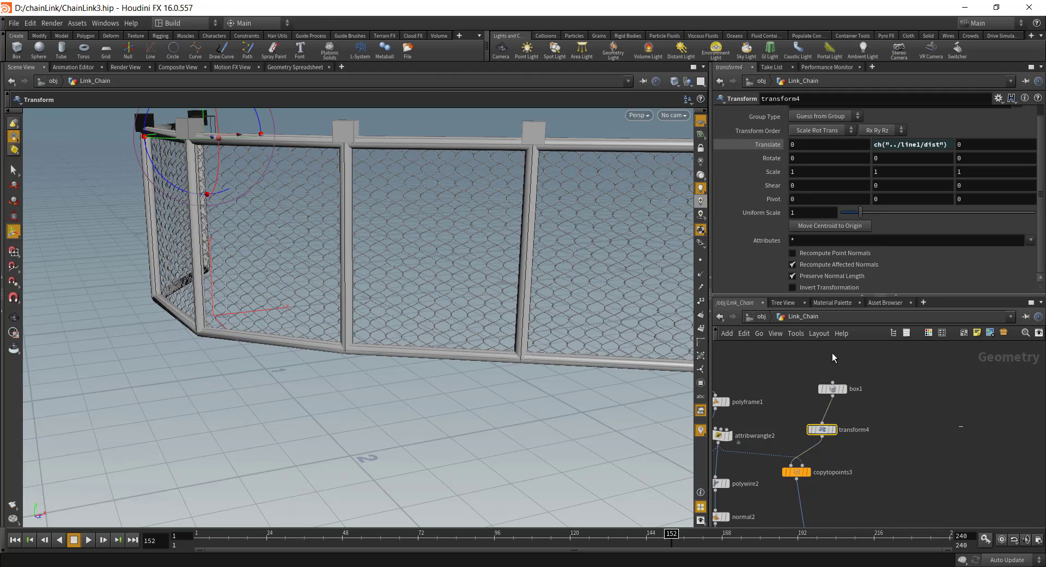
key(Escape)
drag(495, 289, 388, 213)
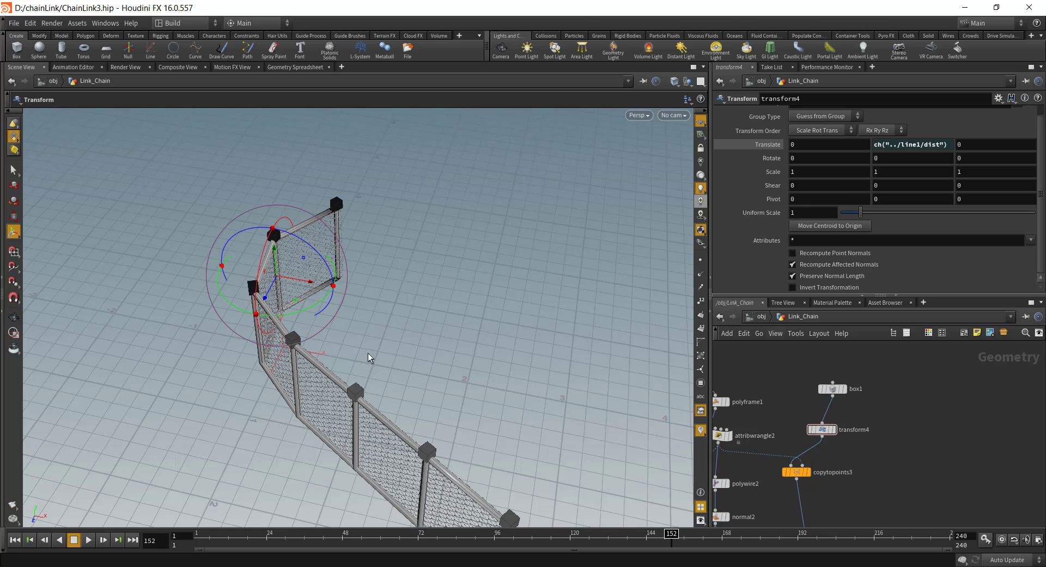
- Set the Y Size of box1 to 0.5 and check the taller boxes on top of the posts
middle_drag(935, 451, 937, 432)
middle_drag(937, 432, 985, 434)
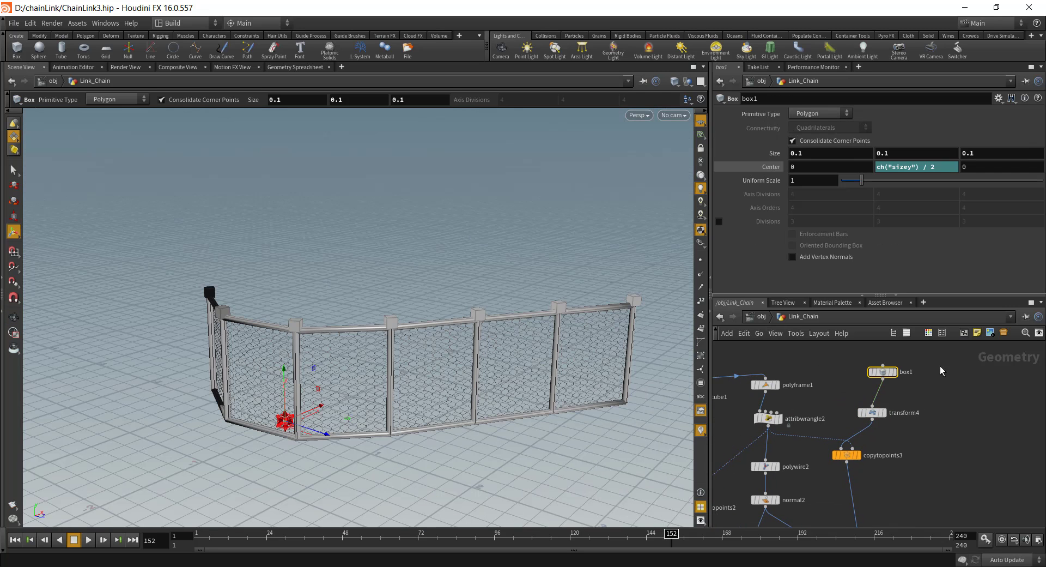
middle_drag(941, 371, 928, 390)
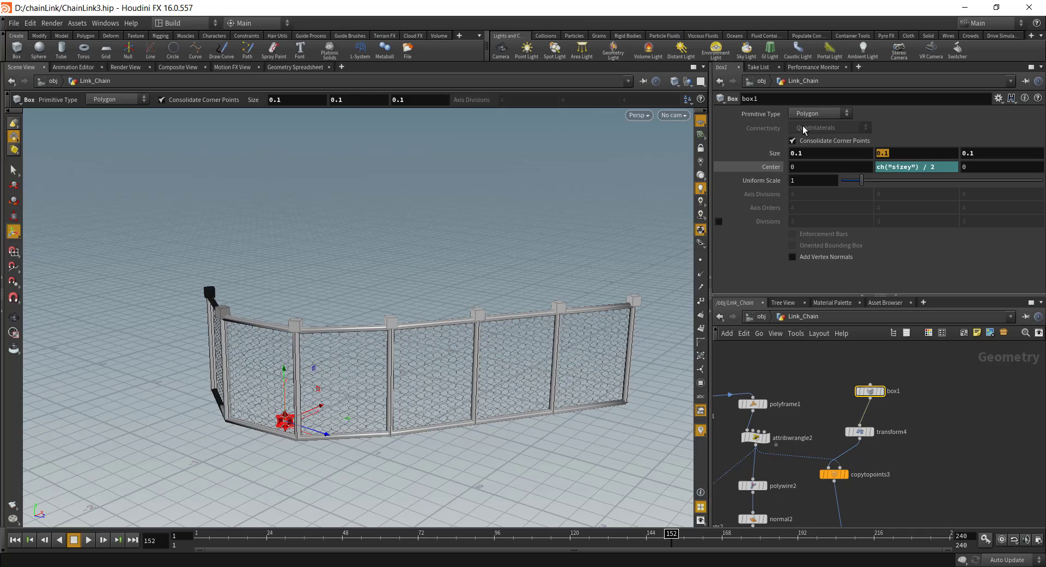
text(.5)
key(Return)
key(Escape)
drag(490, 327, 467, 355)
key(Return)
middle_drag(899, 476, 882, 418)
alt+drag(395, 354, 292, 417)
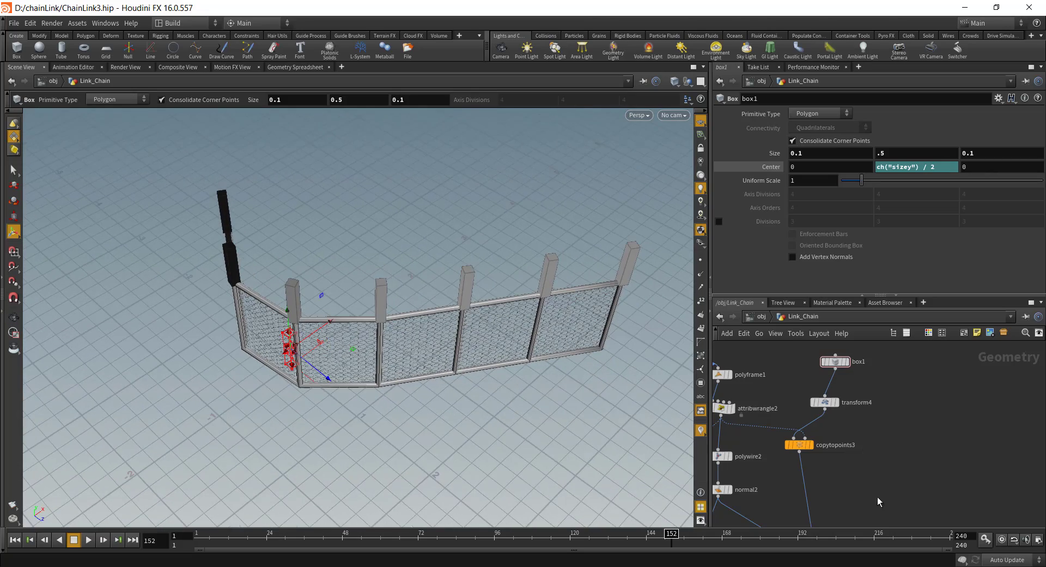
- Insert a Normal node on the output connection of copytopoints3 and check the shading of the boxes
middle_drag(877, 496, 855, 421)
key(Tab)
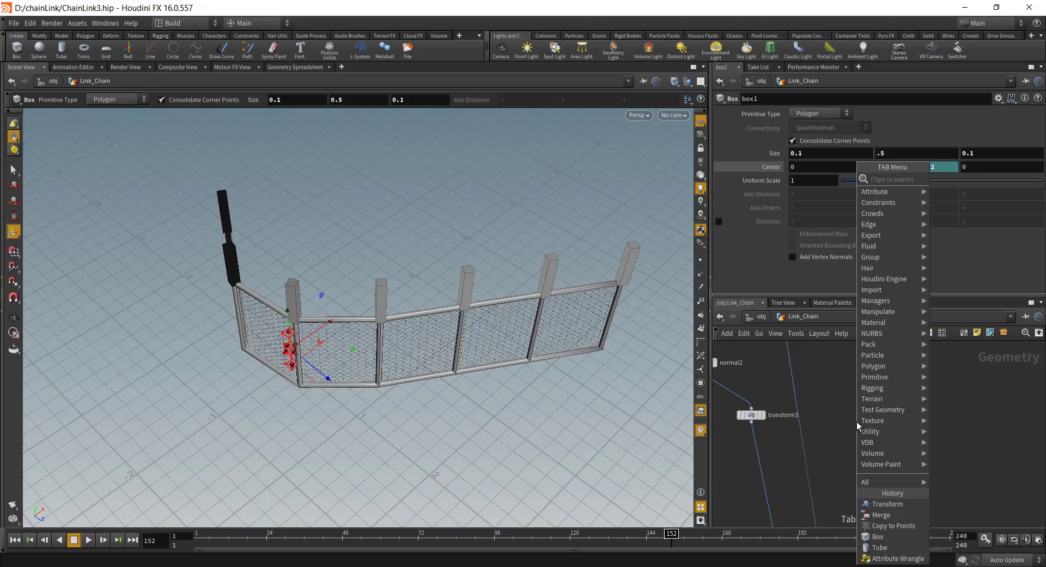
text(no)
key(Return)
click(802, 465)
alt+drag(615, 417, 518, 311)
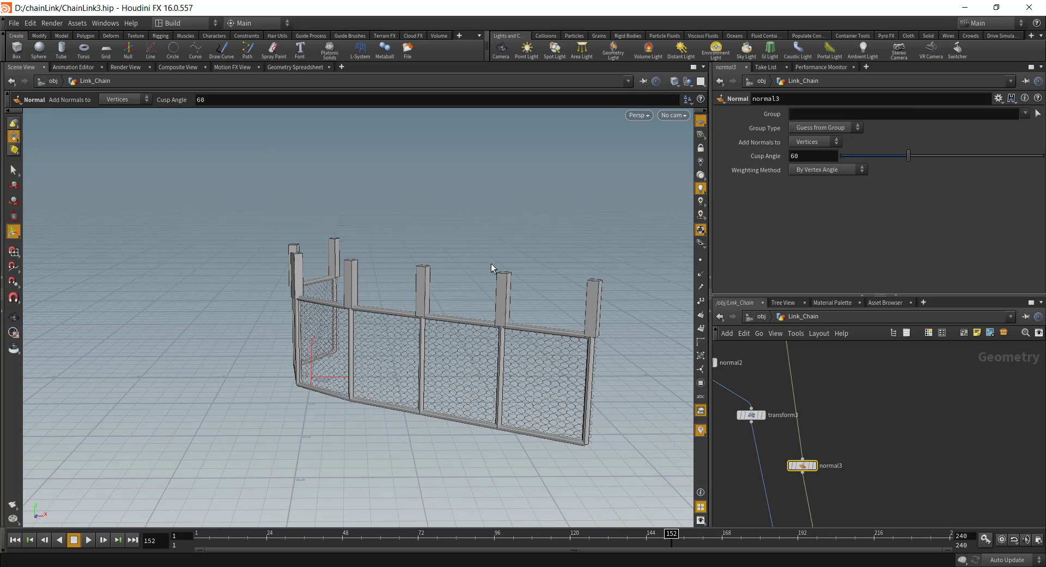
- Set the X Rotate of transform4 to 45 and check how the boxes tilt along the fence
middle_drag(890, 482, 904, 495)
scroll(839, 383, up, 1)
middle_drag(837, 384, 859, 463)
middle_drag(869, 392, 839, 473)
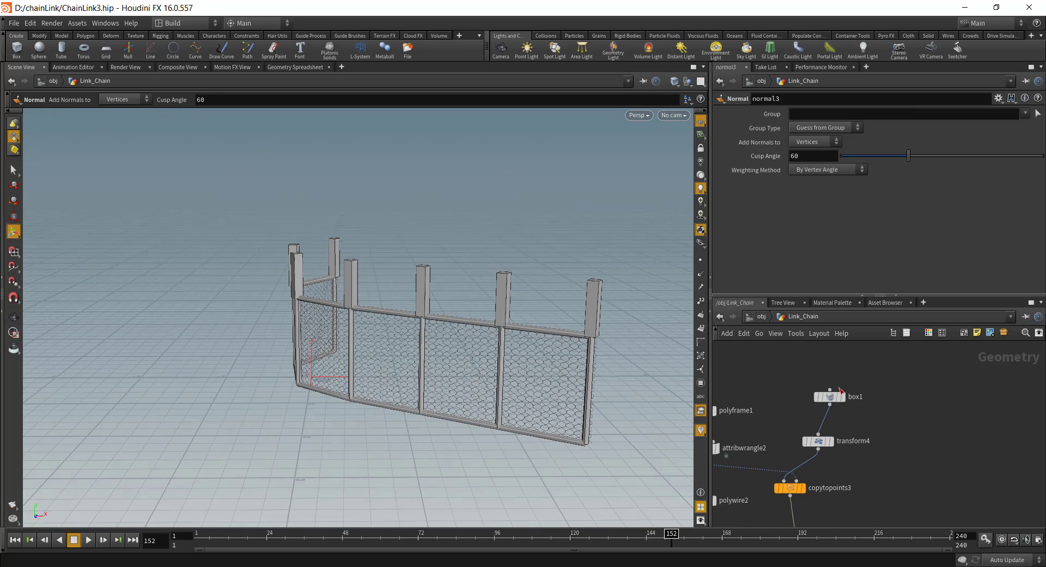
drag(810, 385, 804, 378)
click(825, 443)
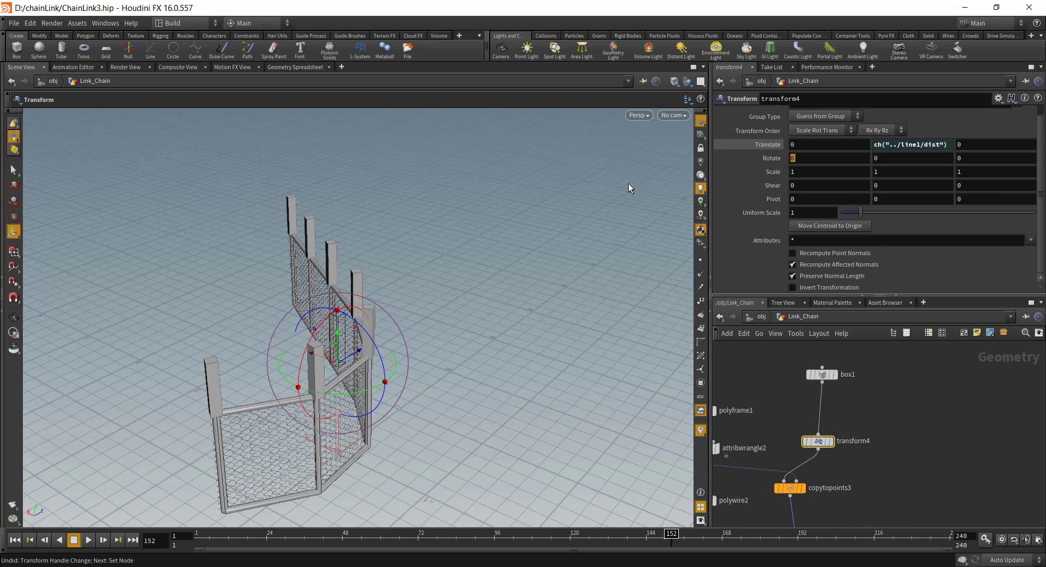
text(445)
key(Return)
key(Escape)
drag(550, 352, 329, 368)
drag(436, 382, 535, 351)
key(Return)
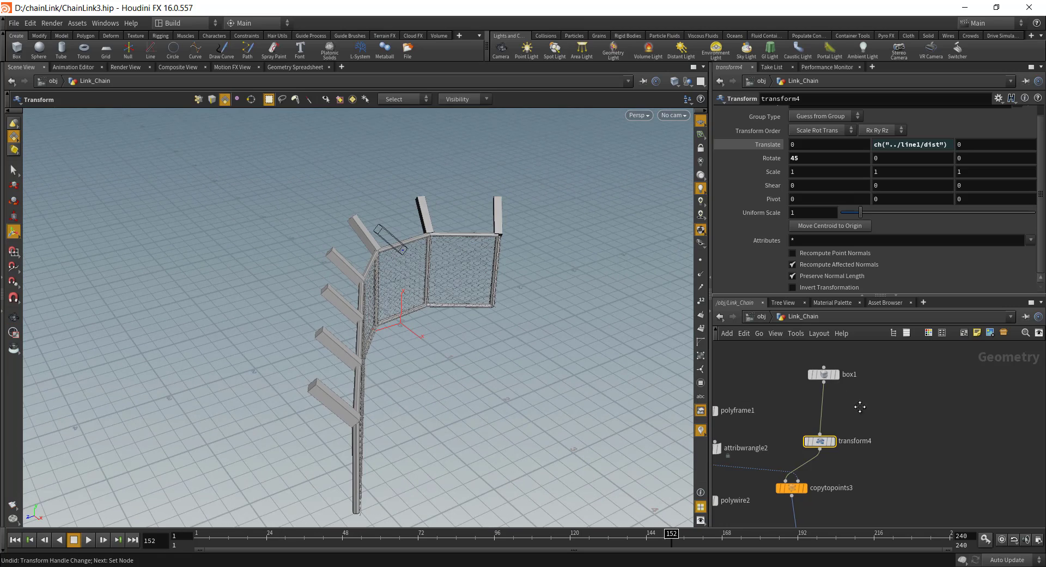
- Set the X Size of box1 to 0.05 and its Z Size to 0.03, and inspect the thinner arms around the fence
middle_drag(860, 407, 885, 425)
click(848, 391)
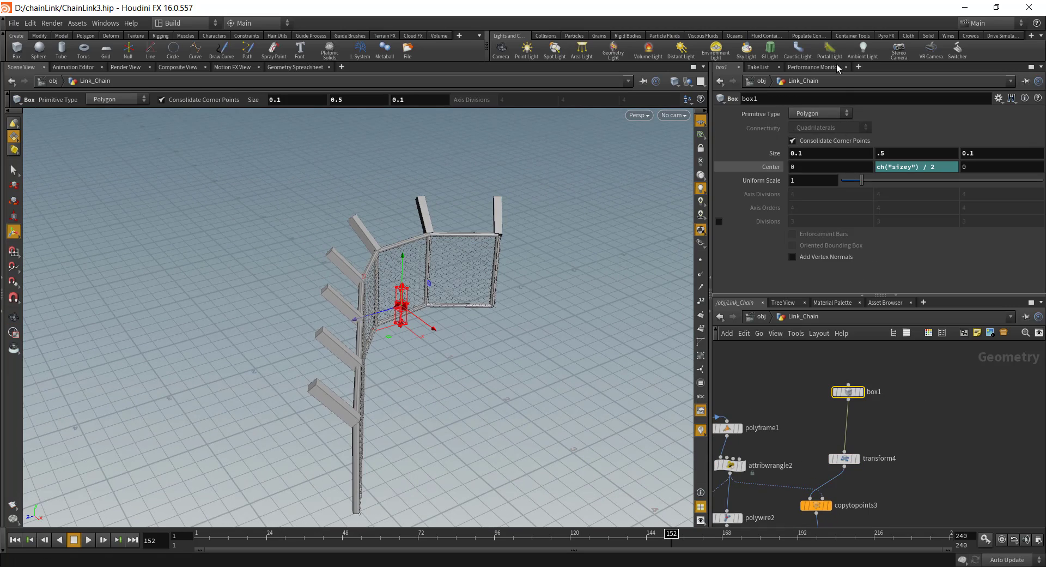
click(828, 153)
click(985, 154)
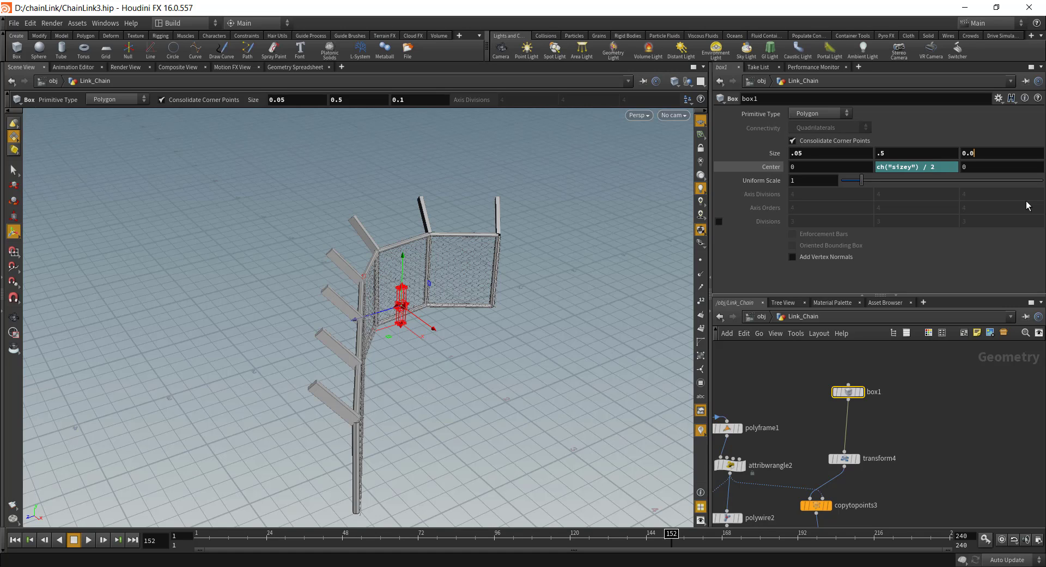
key(Return)
alt+drag(523, 354, 423, 320)
alt+right_drag(423, 320, 338, 348)
alt+drag(339, 348, 470, 335)
alt+middle_drag(470, 335, 387, 364)
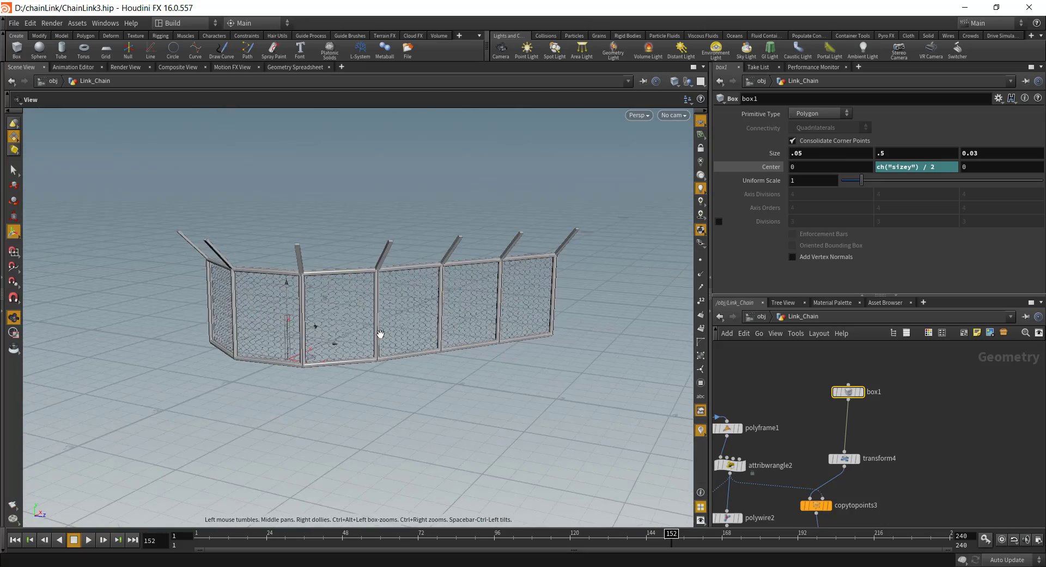